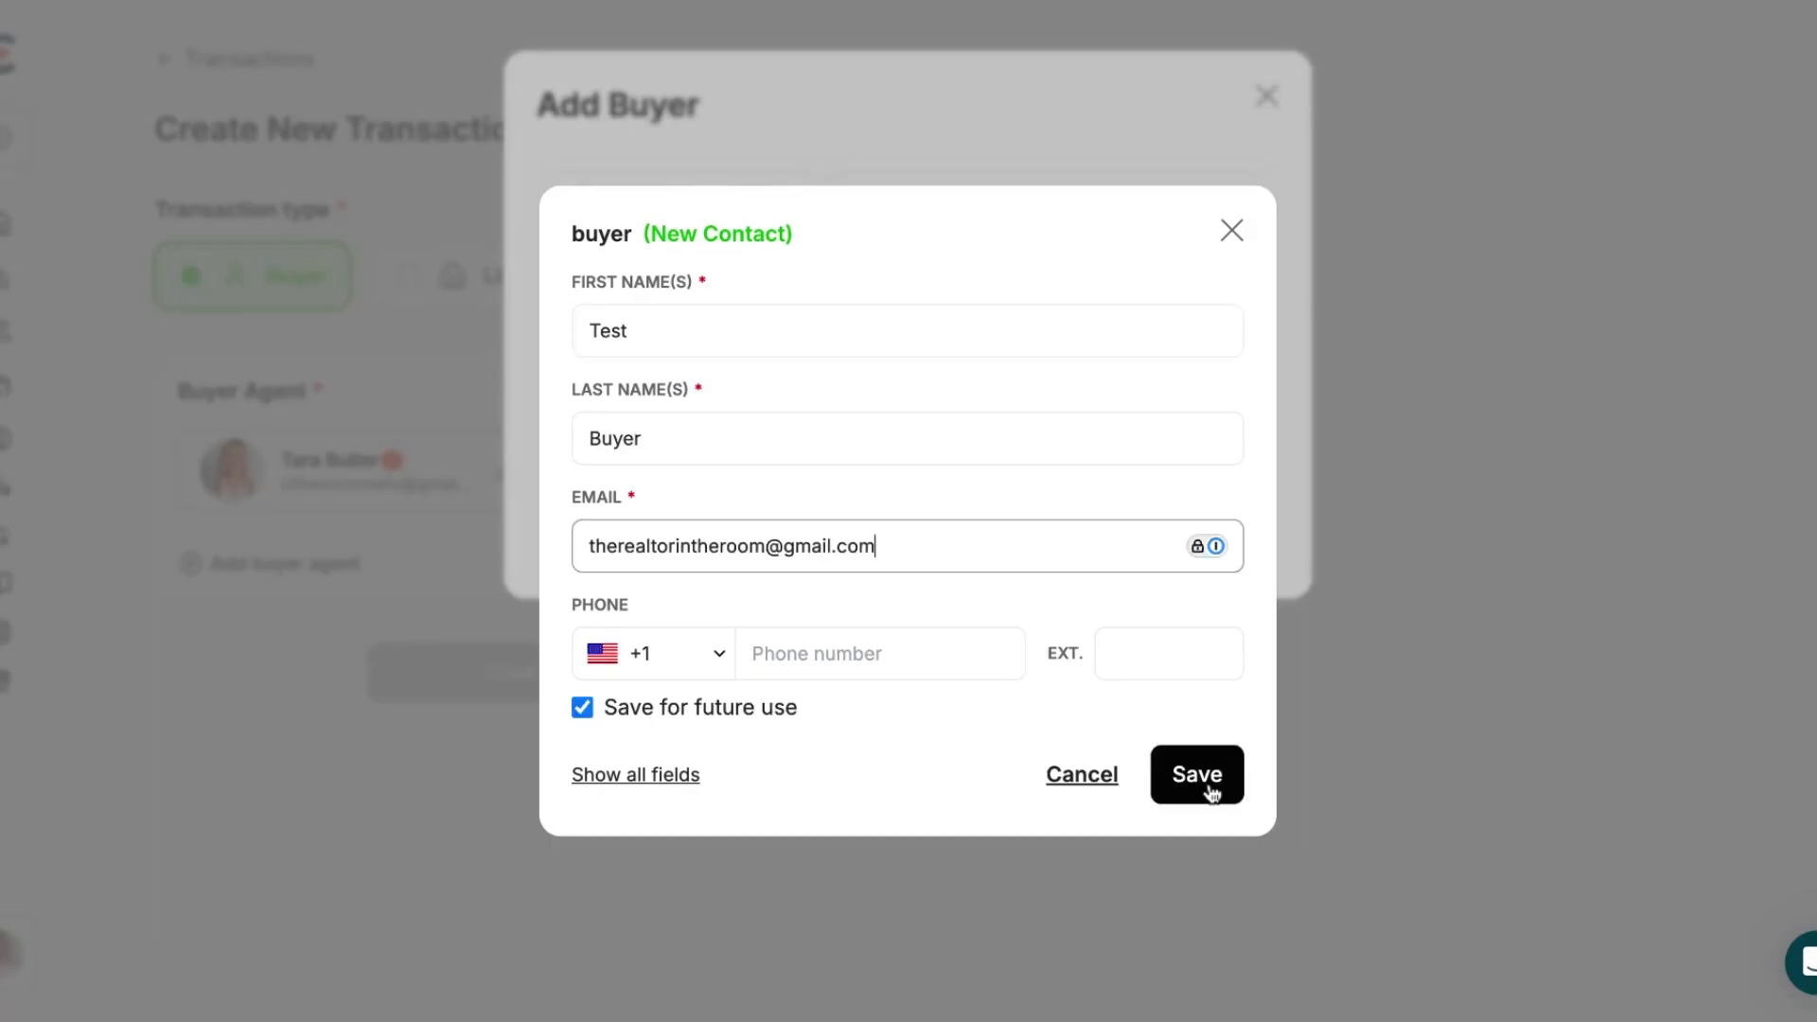
Save the new buyer contact Test Buyer with their email address to the transaction
{"action": "left_click", "coordinate": [1209, 791]}
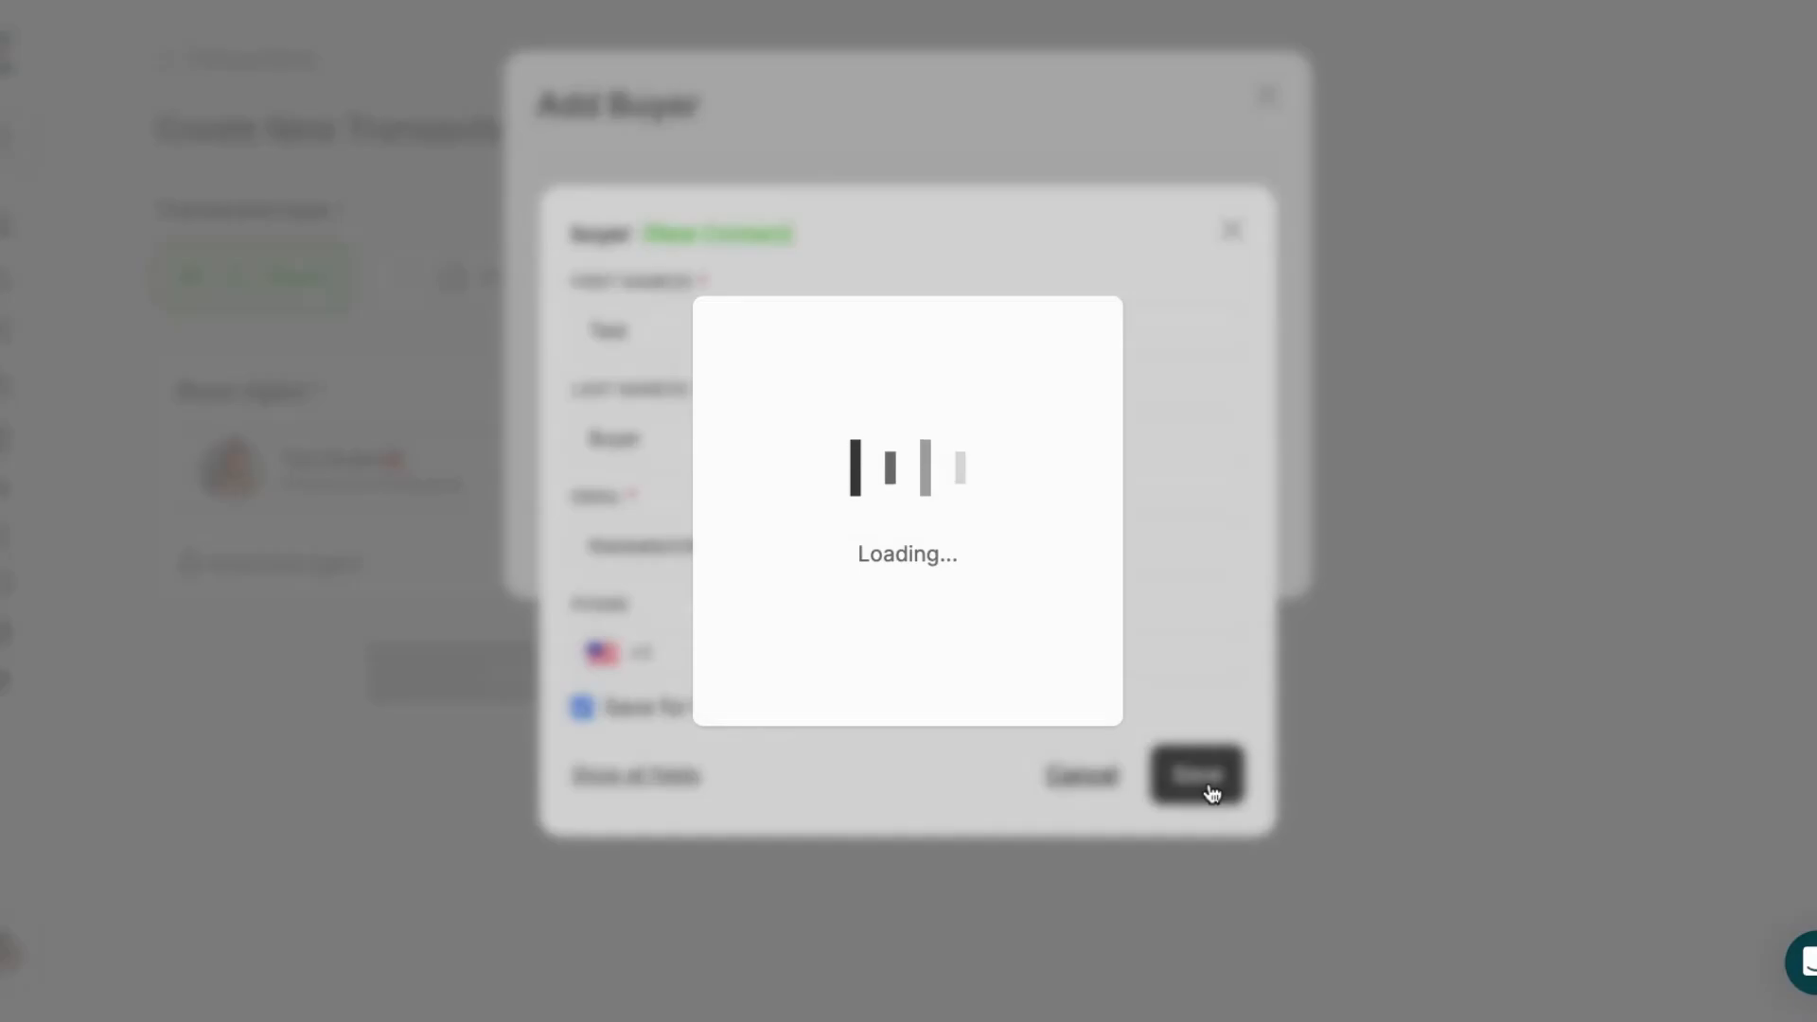
Answer No to an existing Buyer-Broker Agreement, create one now as Buyer Services Agreement (TX), and create the transaction
{"action": "scroll", "coordinate": [419, 691], "scroll_direction": "down", "scroll_amount": 2}
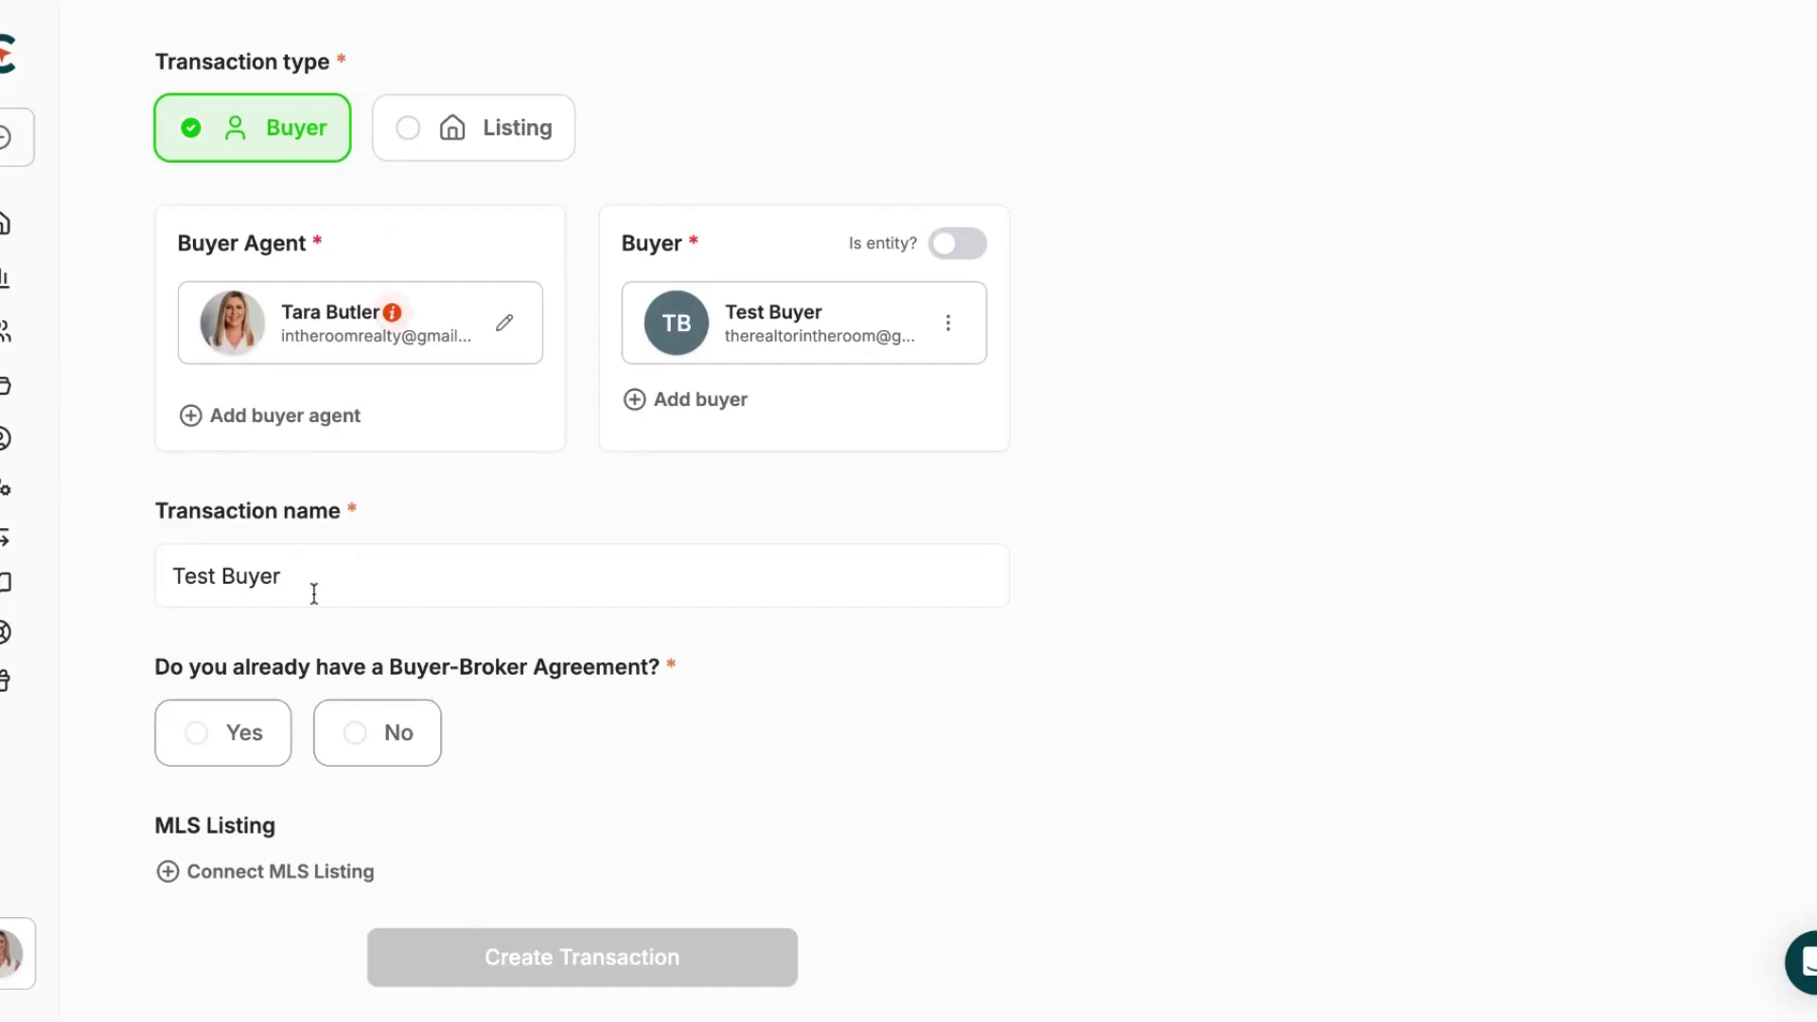
{"action": "scroll", "coordinate": [293, 616], "scroll_direction": "down", "scroll_amount": 1}
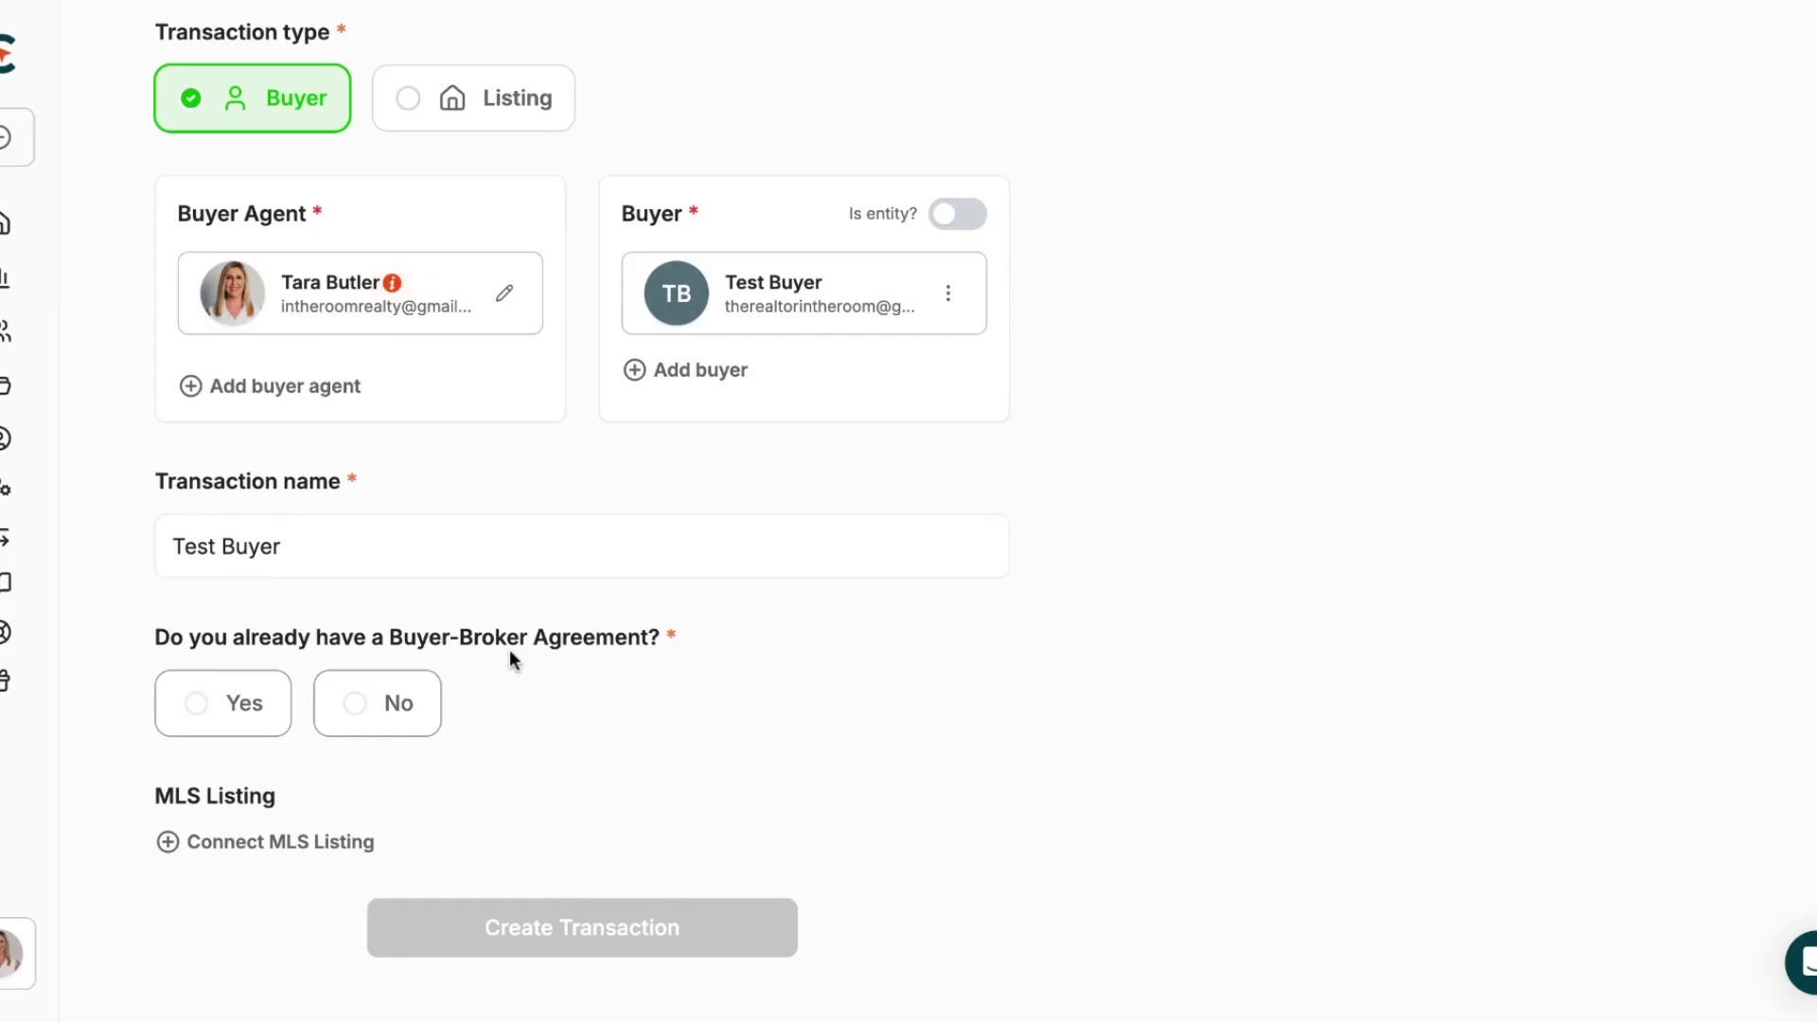
{"action": "left_click", "coordinate": [388, 705]}
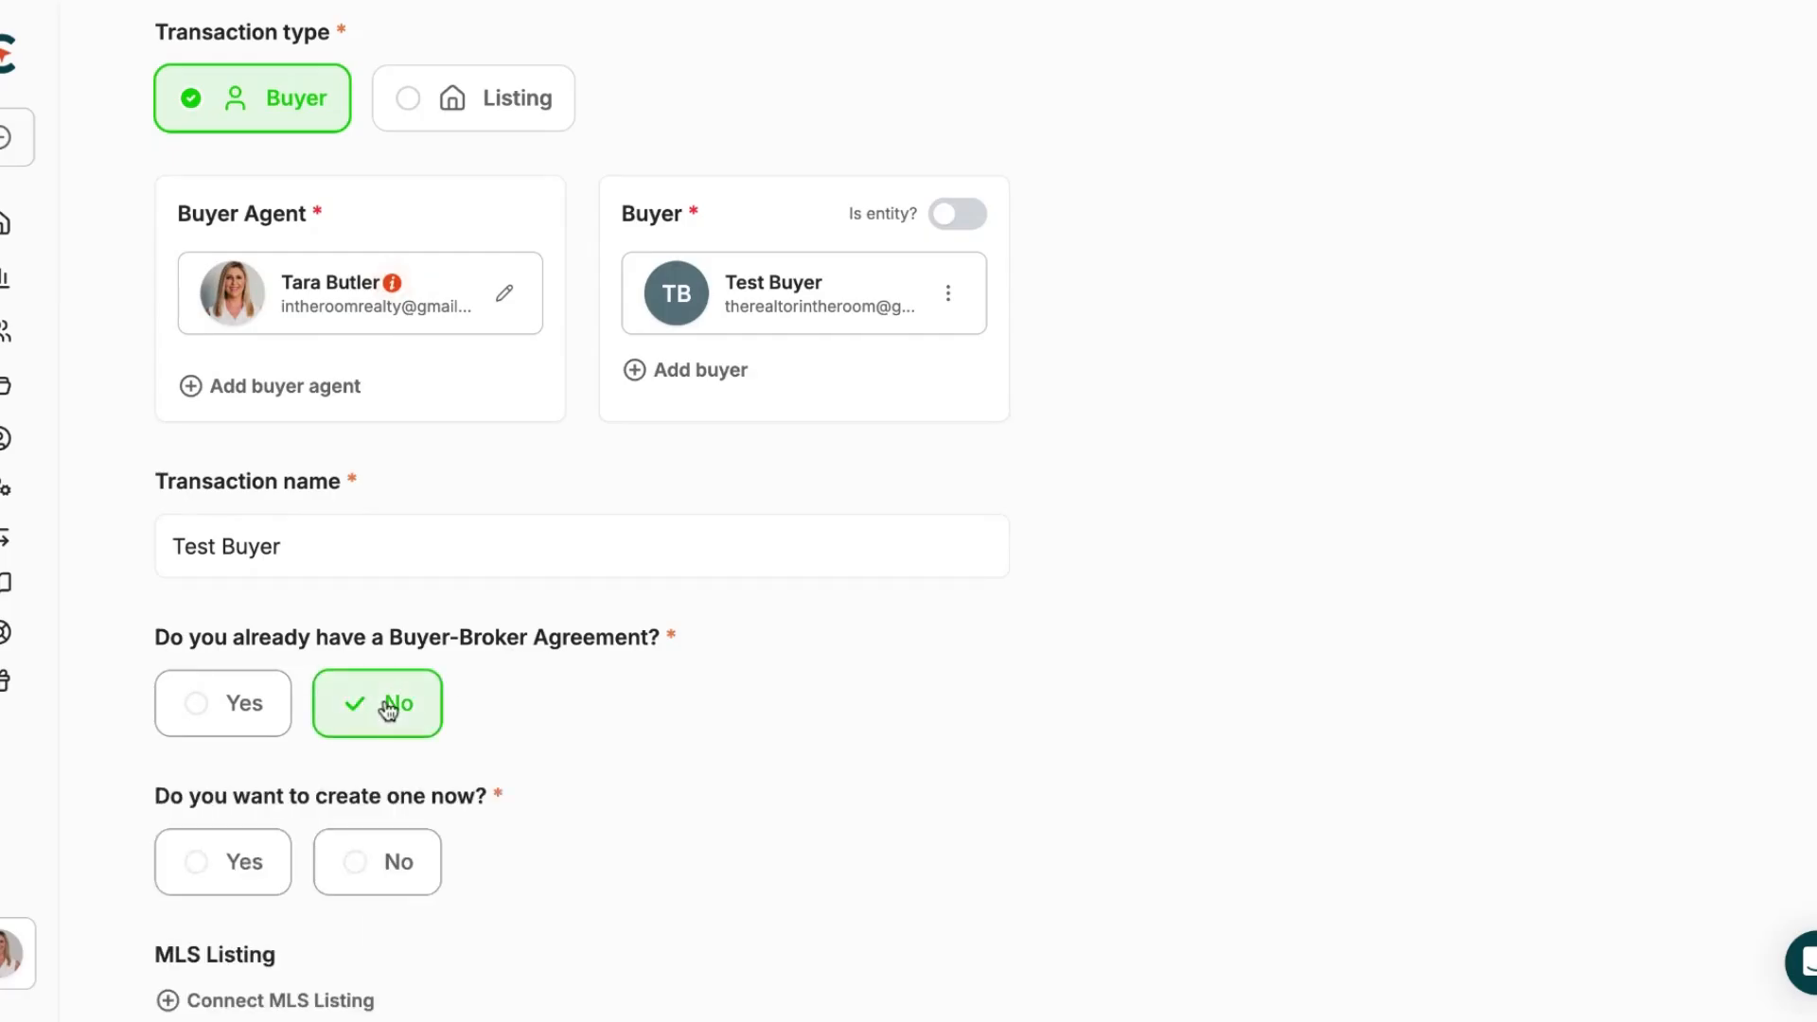
{"action": "scroll", "coordinate": [517, 757], "scroll_direction": "down", "scroll_amount": 2}
{"action": "left_click", "coordinate": [240, 705]}
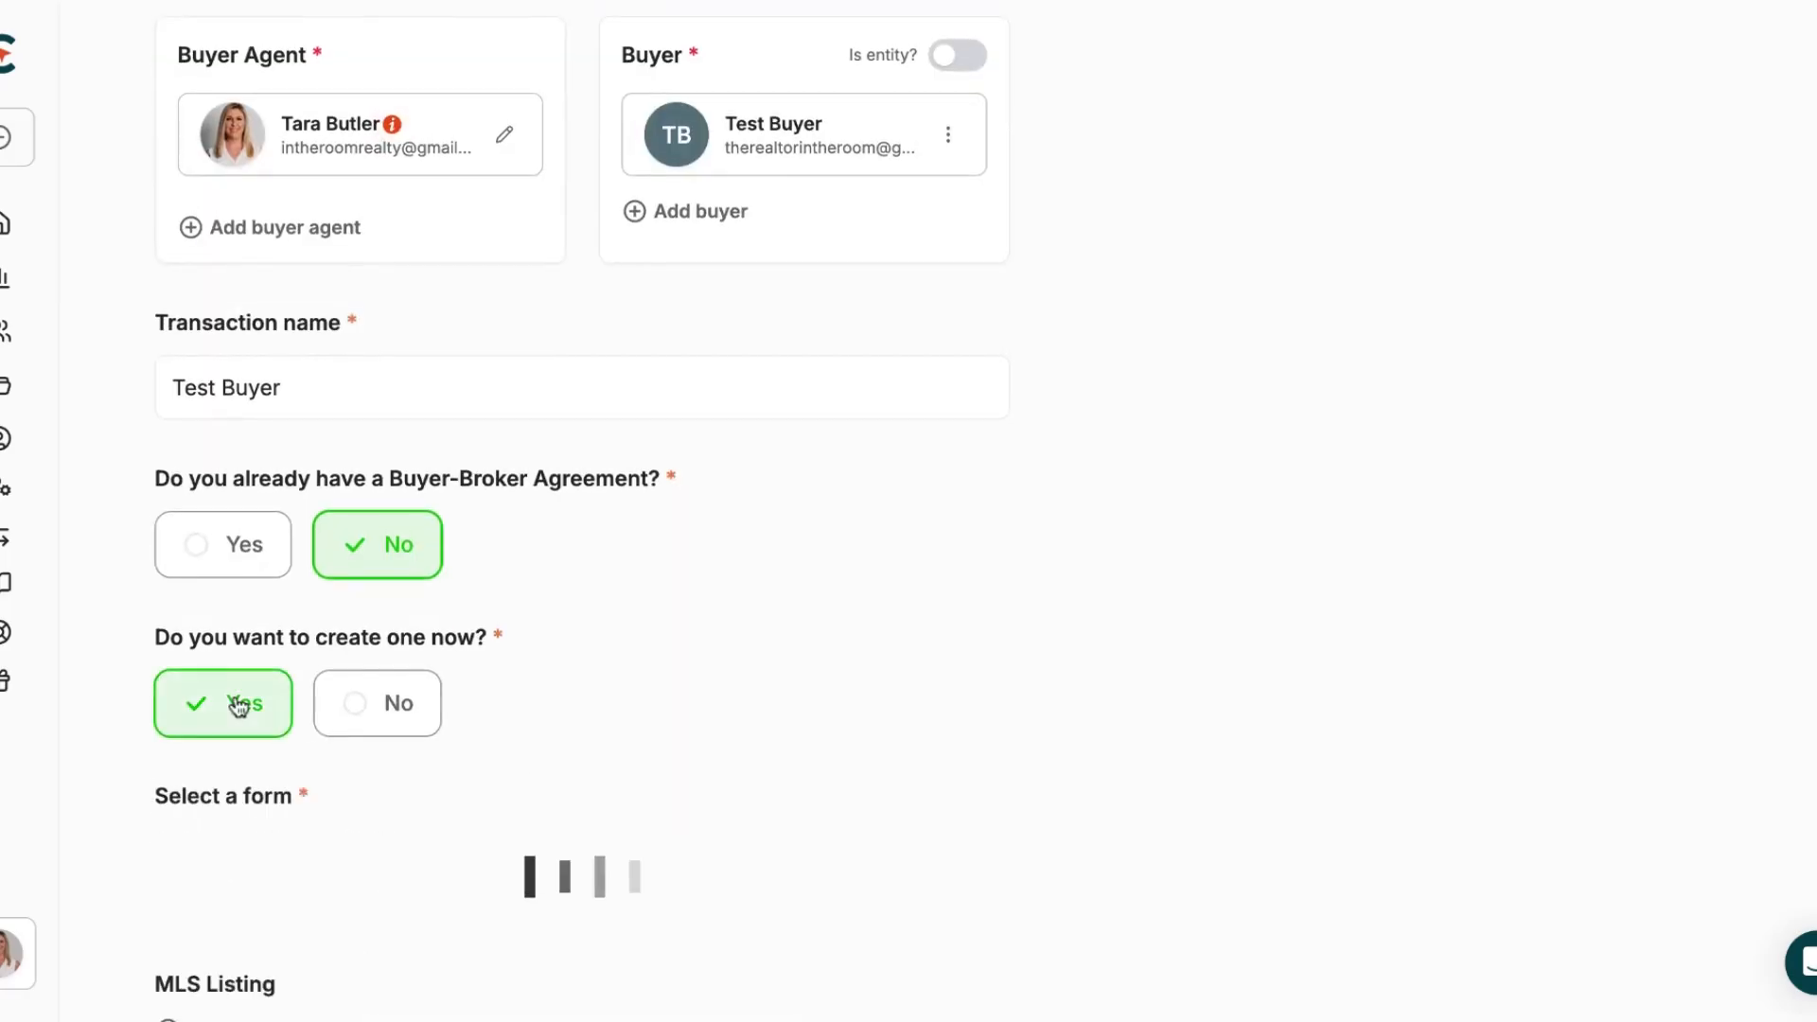
{"action": "scroll", "coordinate": [702, 765], "scroll_direction": "down", "scroll_amount": 2}
{"action": "left_click", "coordinate": [194, 720]}
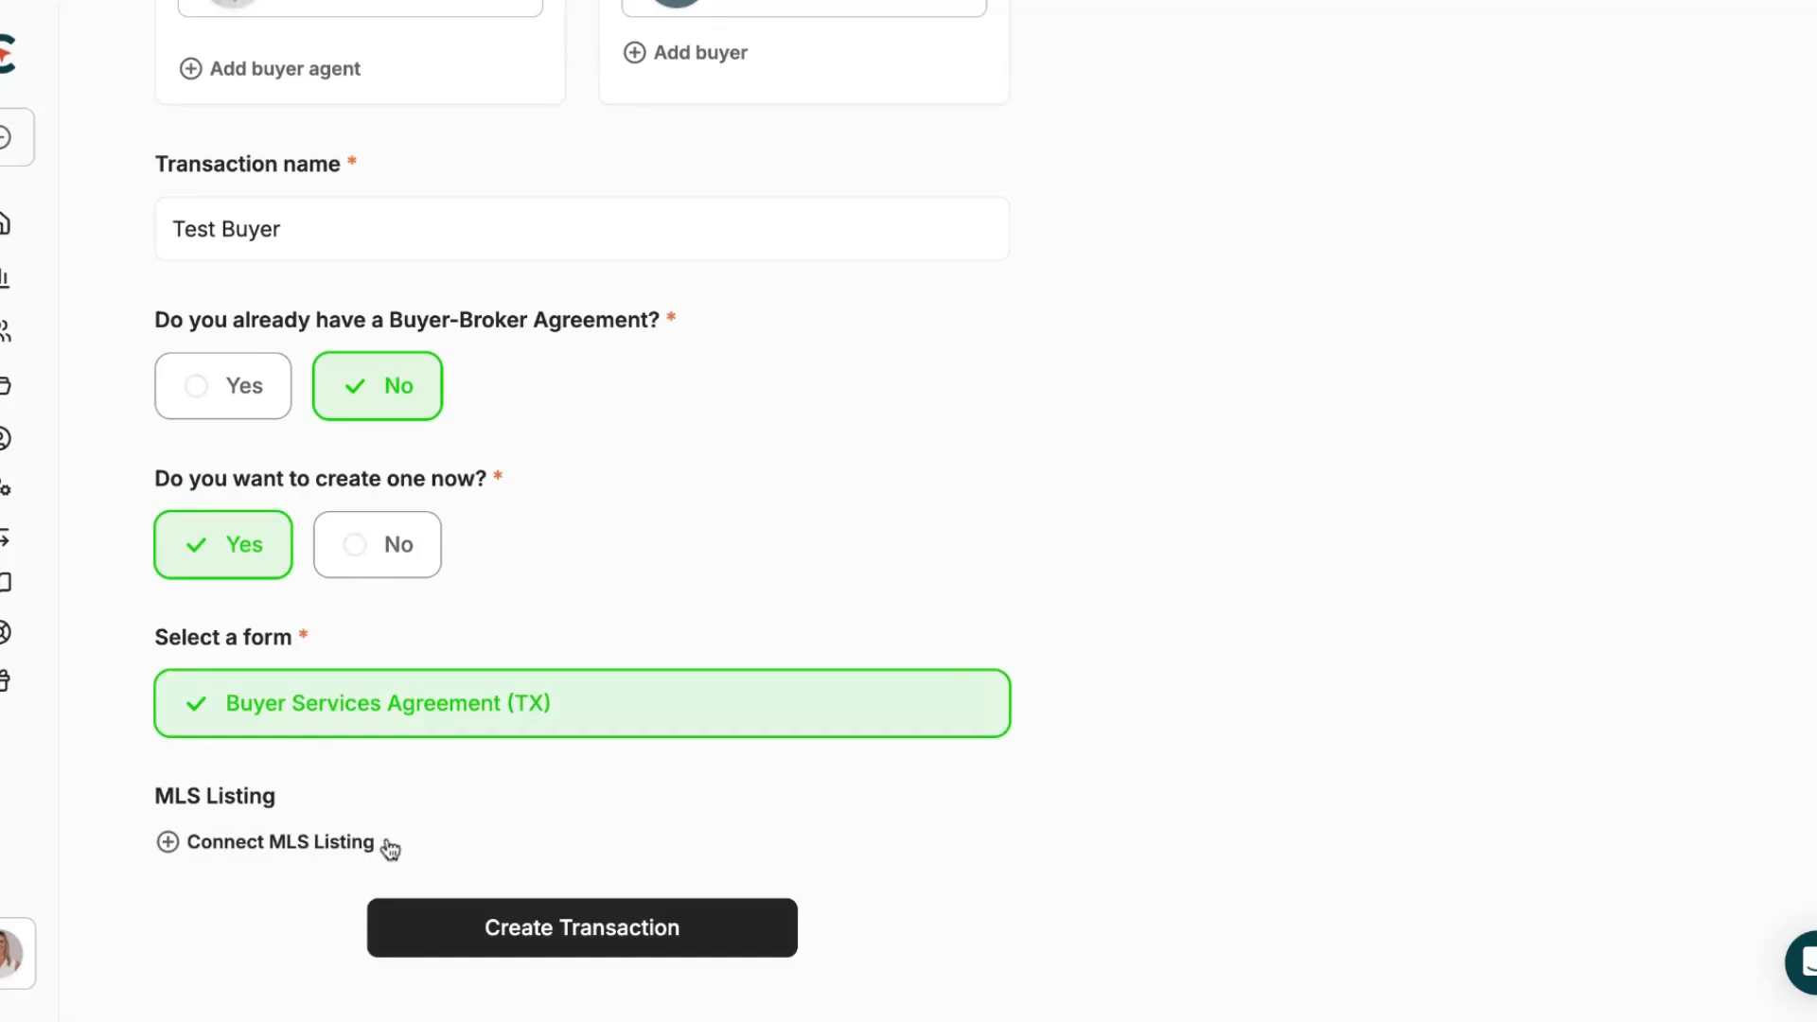
{"action": "left_click", "coordinate": [596, 929]}
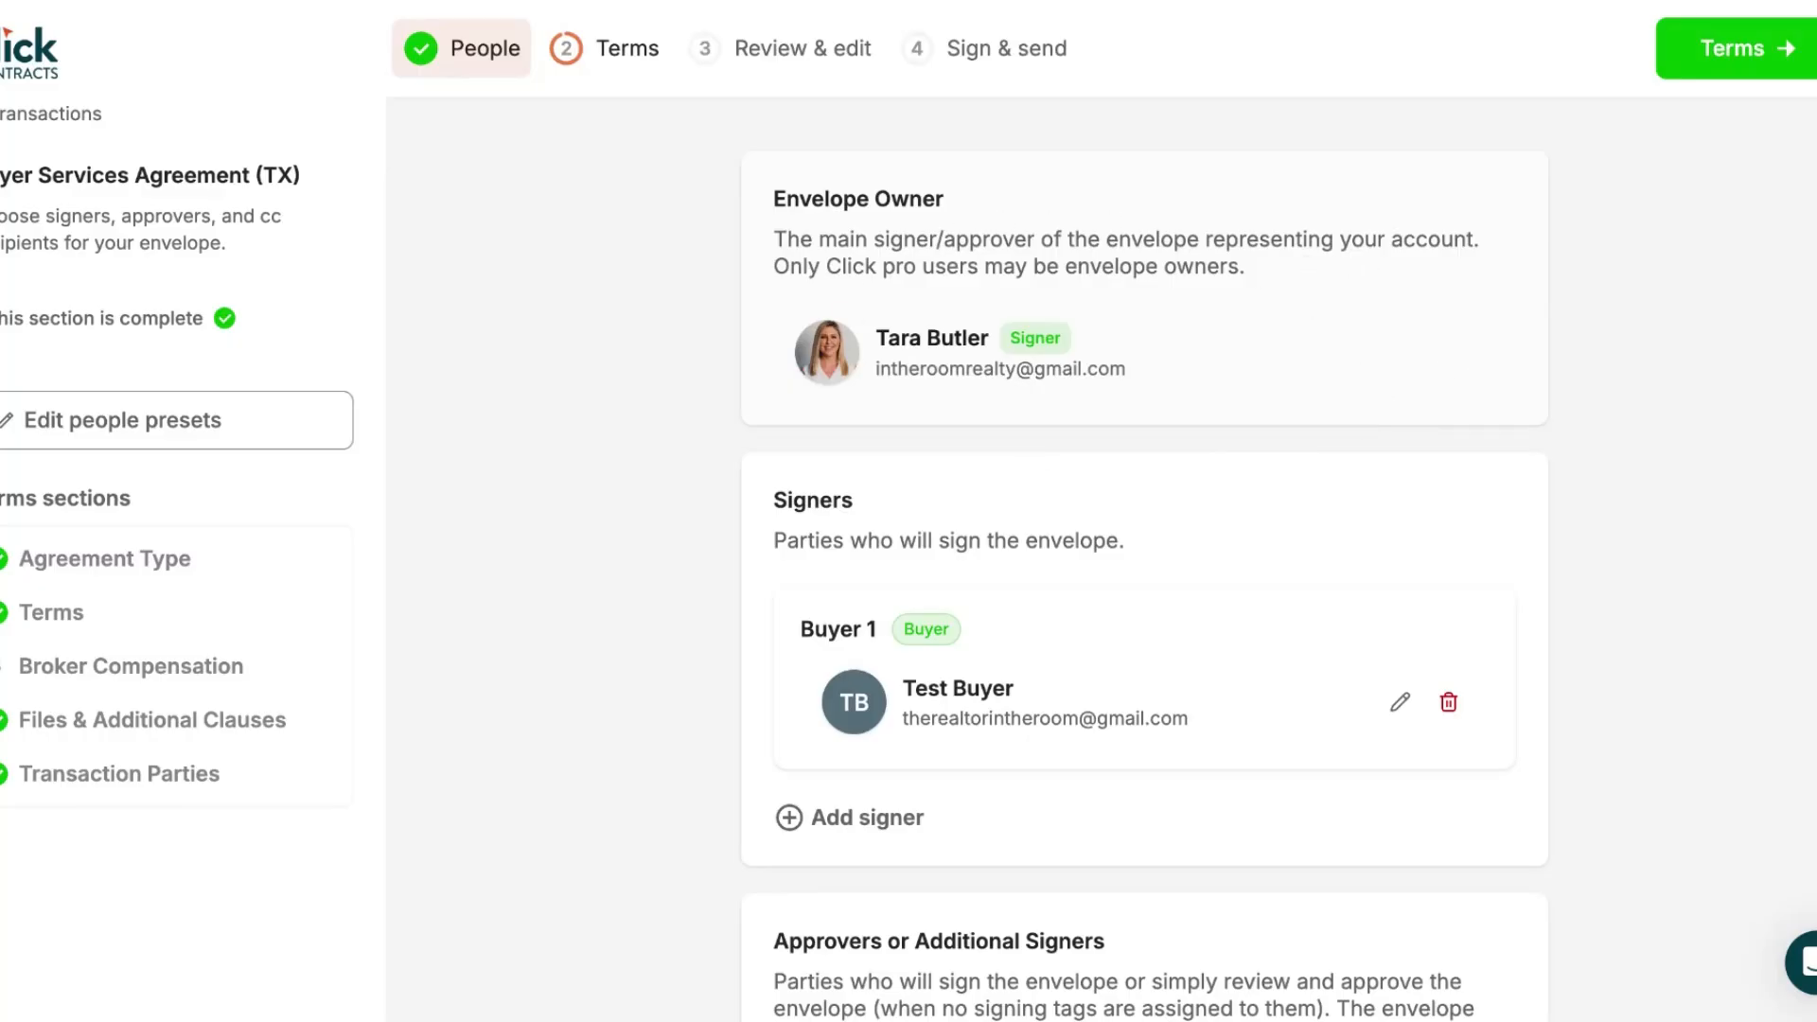
Scroll through the People step to check the envelope's signers and recipients
{"action": "scroll", "coordinate": [1260, 441], "scroll_direction": "down", "scroll_amount": 3}
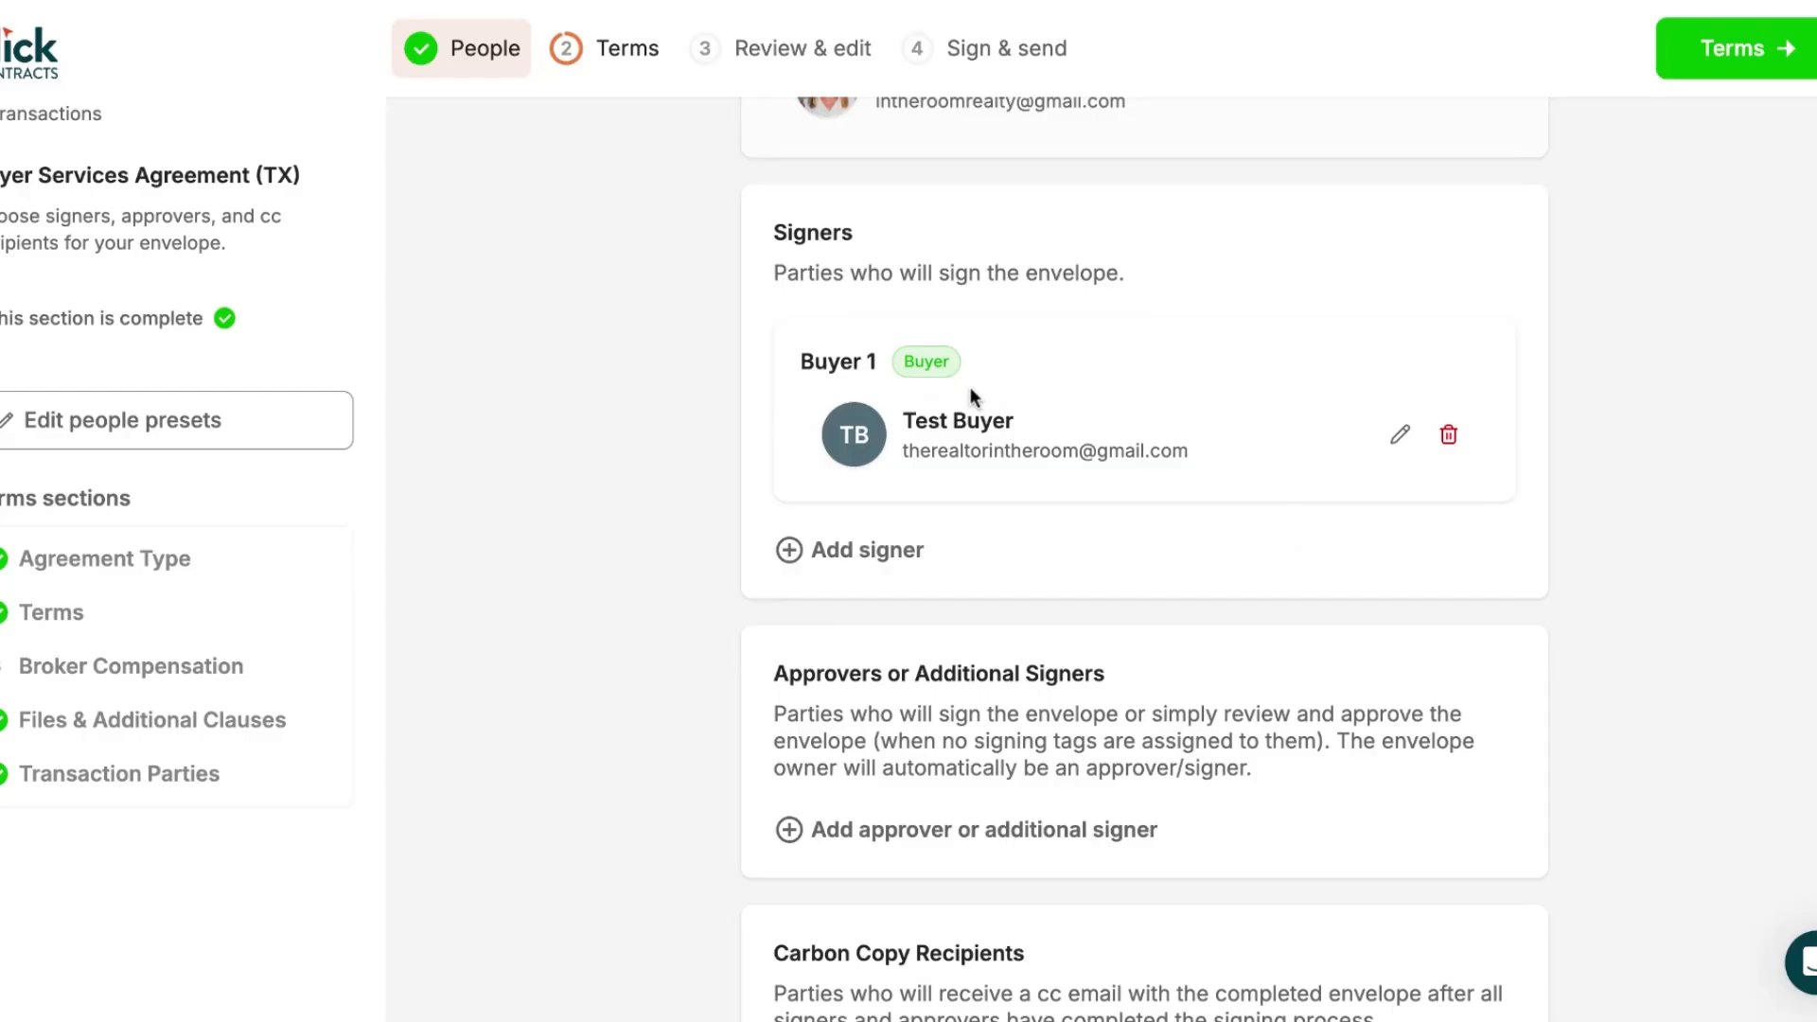
{"action": "scroll", "coordinate": [960, 482], "scroll_direction": "down", "scroll_amount": 1}
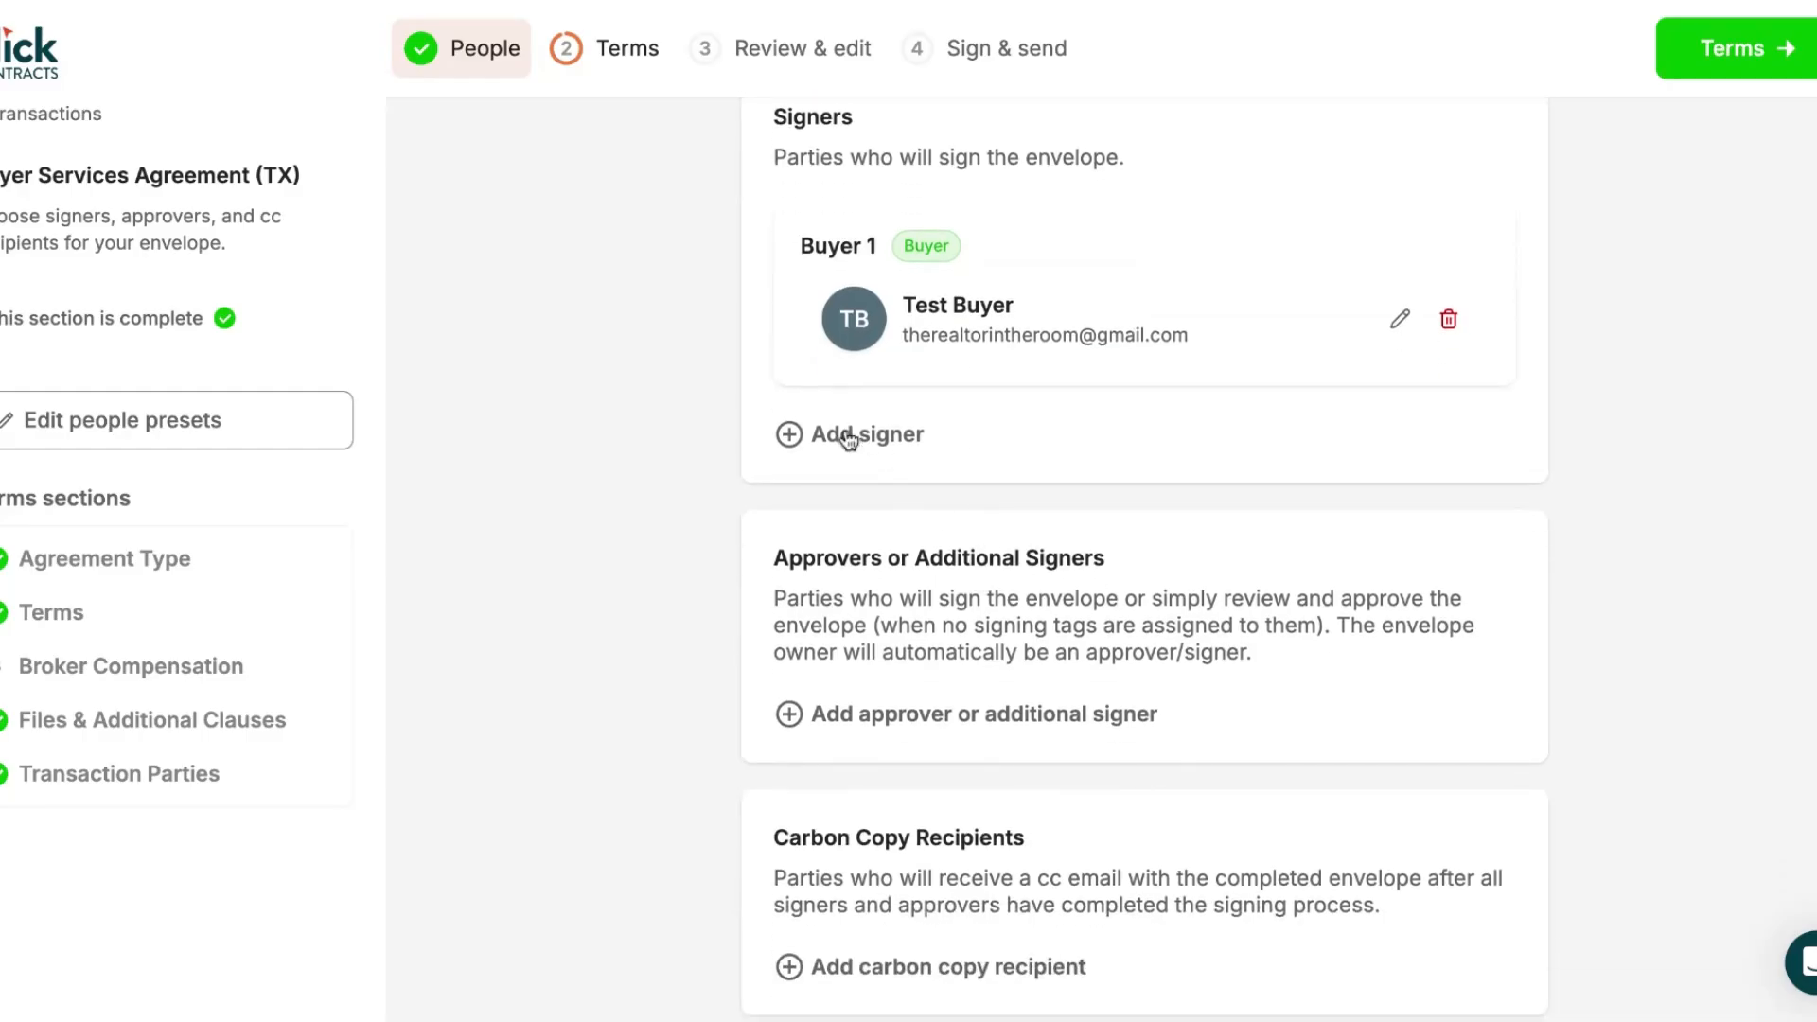
{"action": "scroll", "coordinate": [1217, 547], "scroll_direction": "down", "scroll_amount": 1}
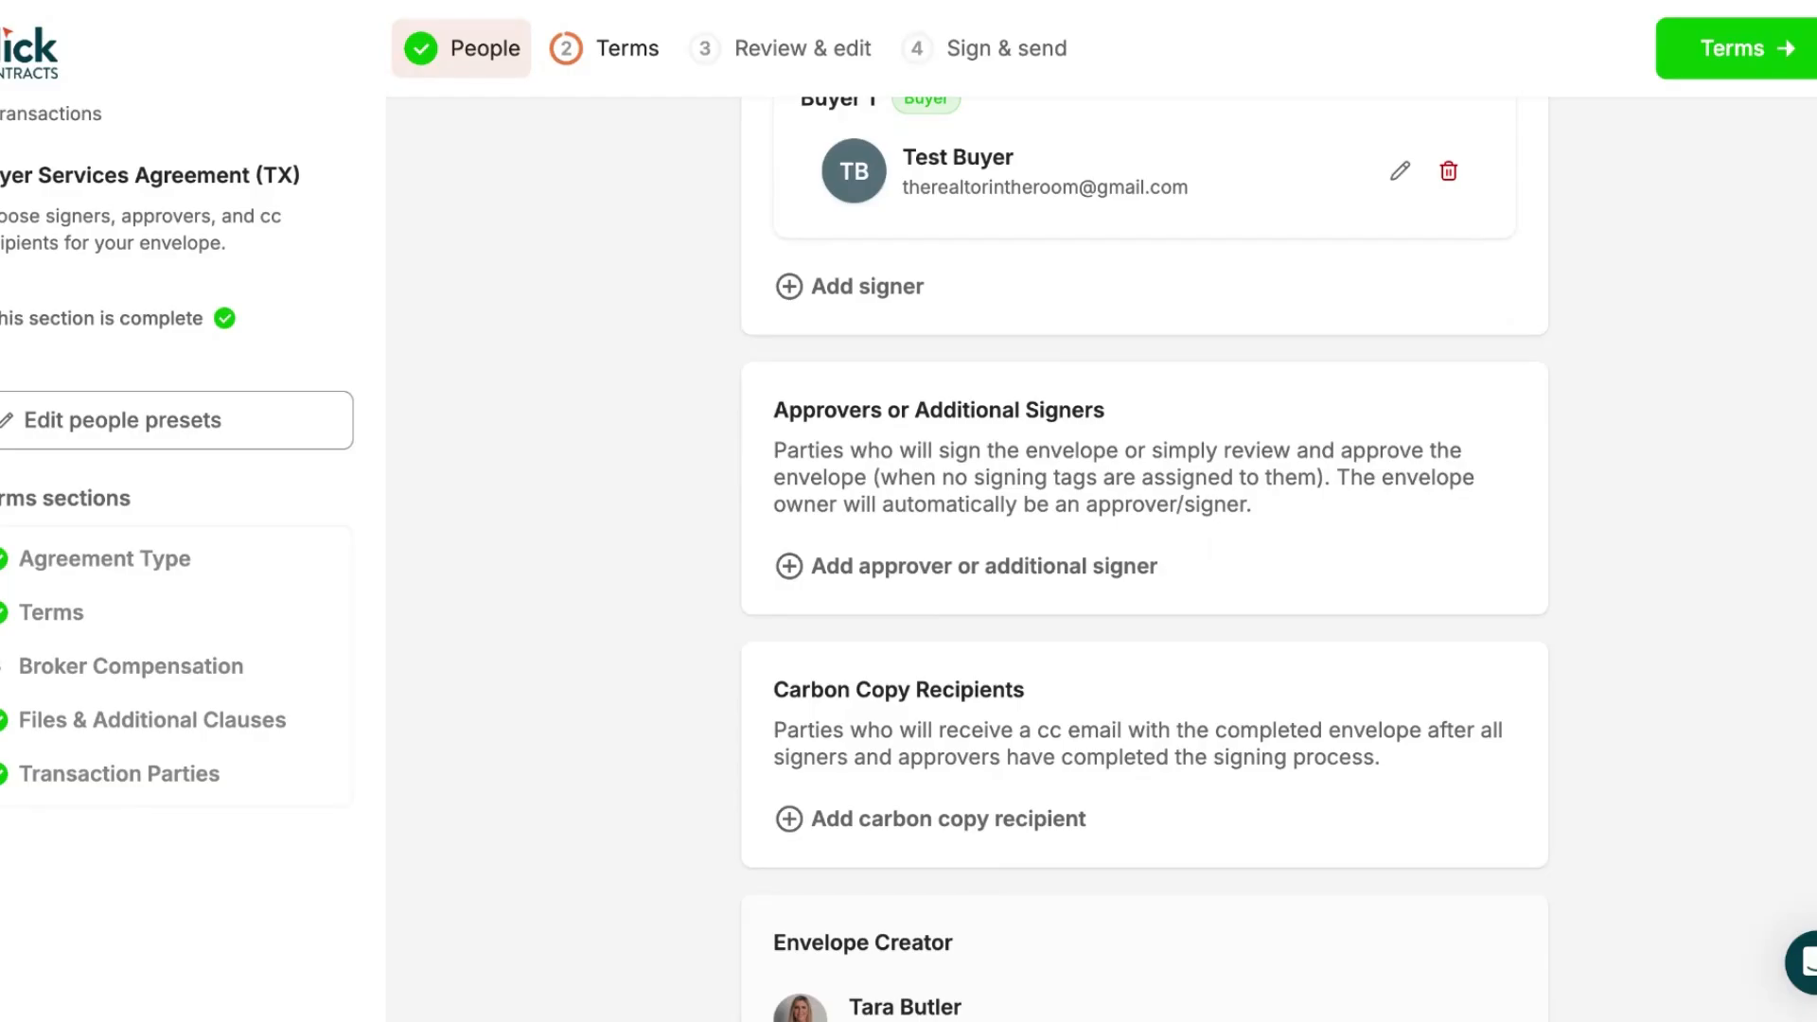
{"action": "scroll", "coordinate": [855, 348], "scroll_direction": "down", "scroll_amount": 1}
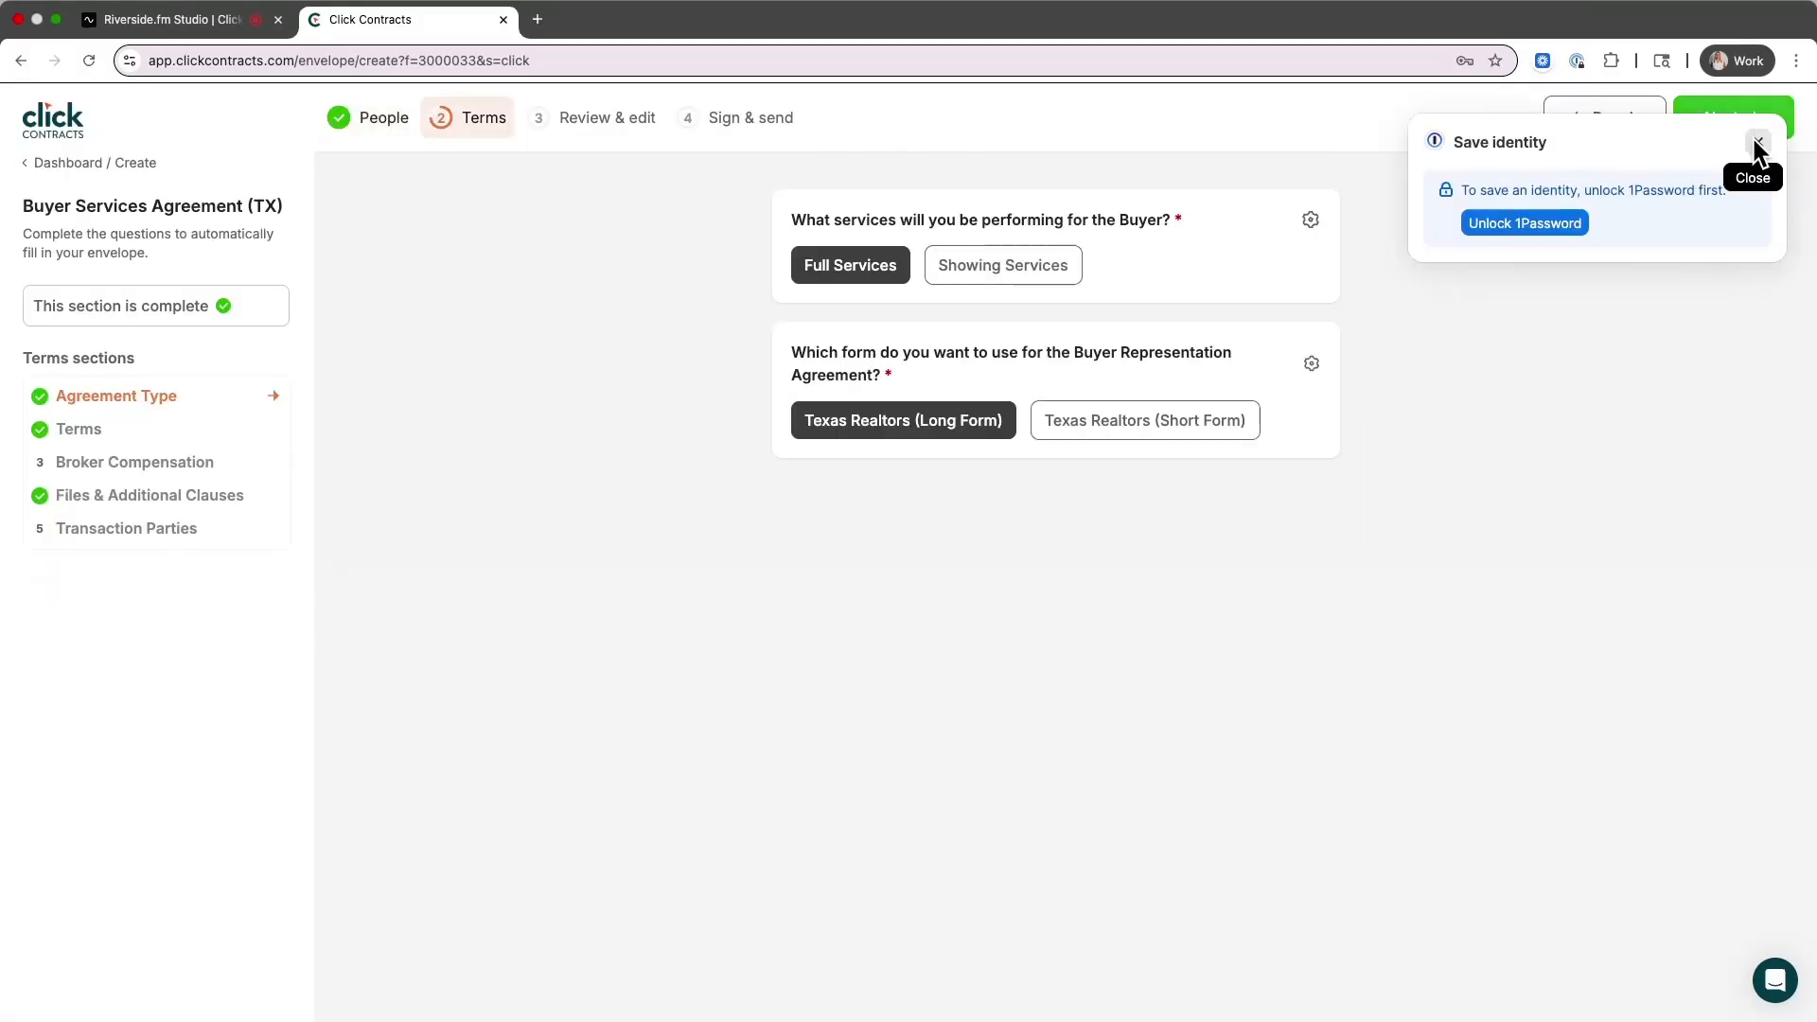
Keep Full Services as the answer to the buyer services question after briefly trying Showing Services
{"action": "left_click", "coordinate": [1755, 143]}
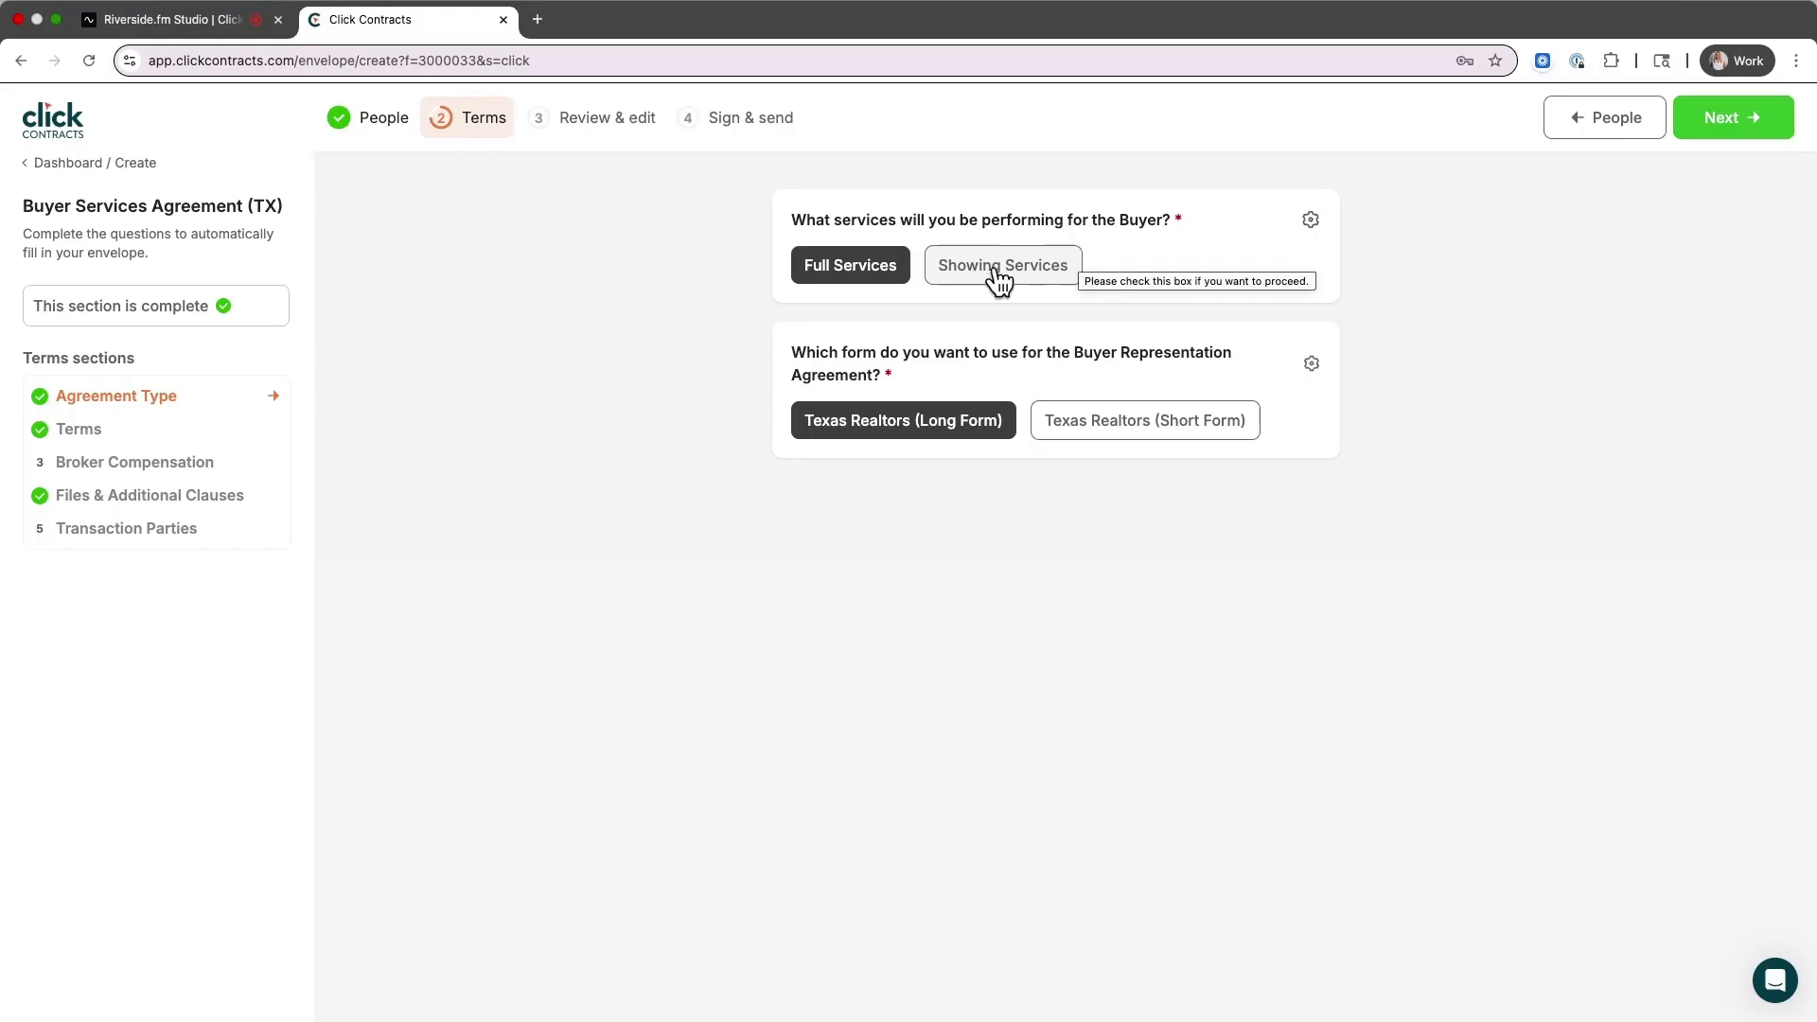
{"action": "left_click", "coordinate": [1311, 219]}
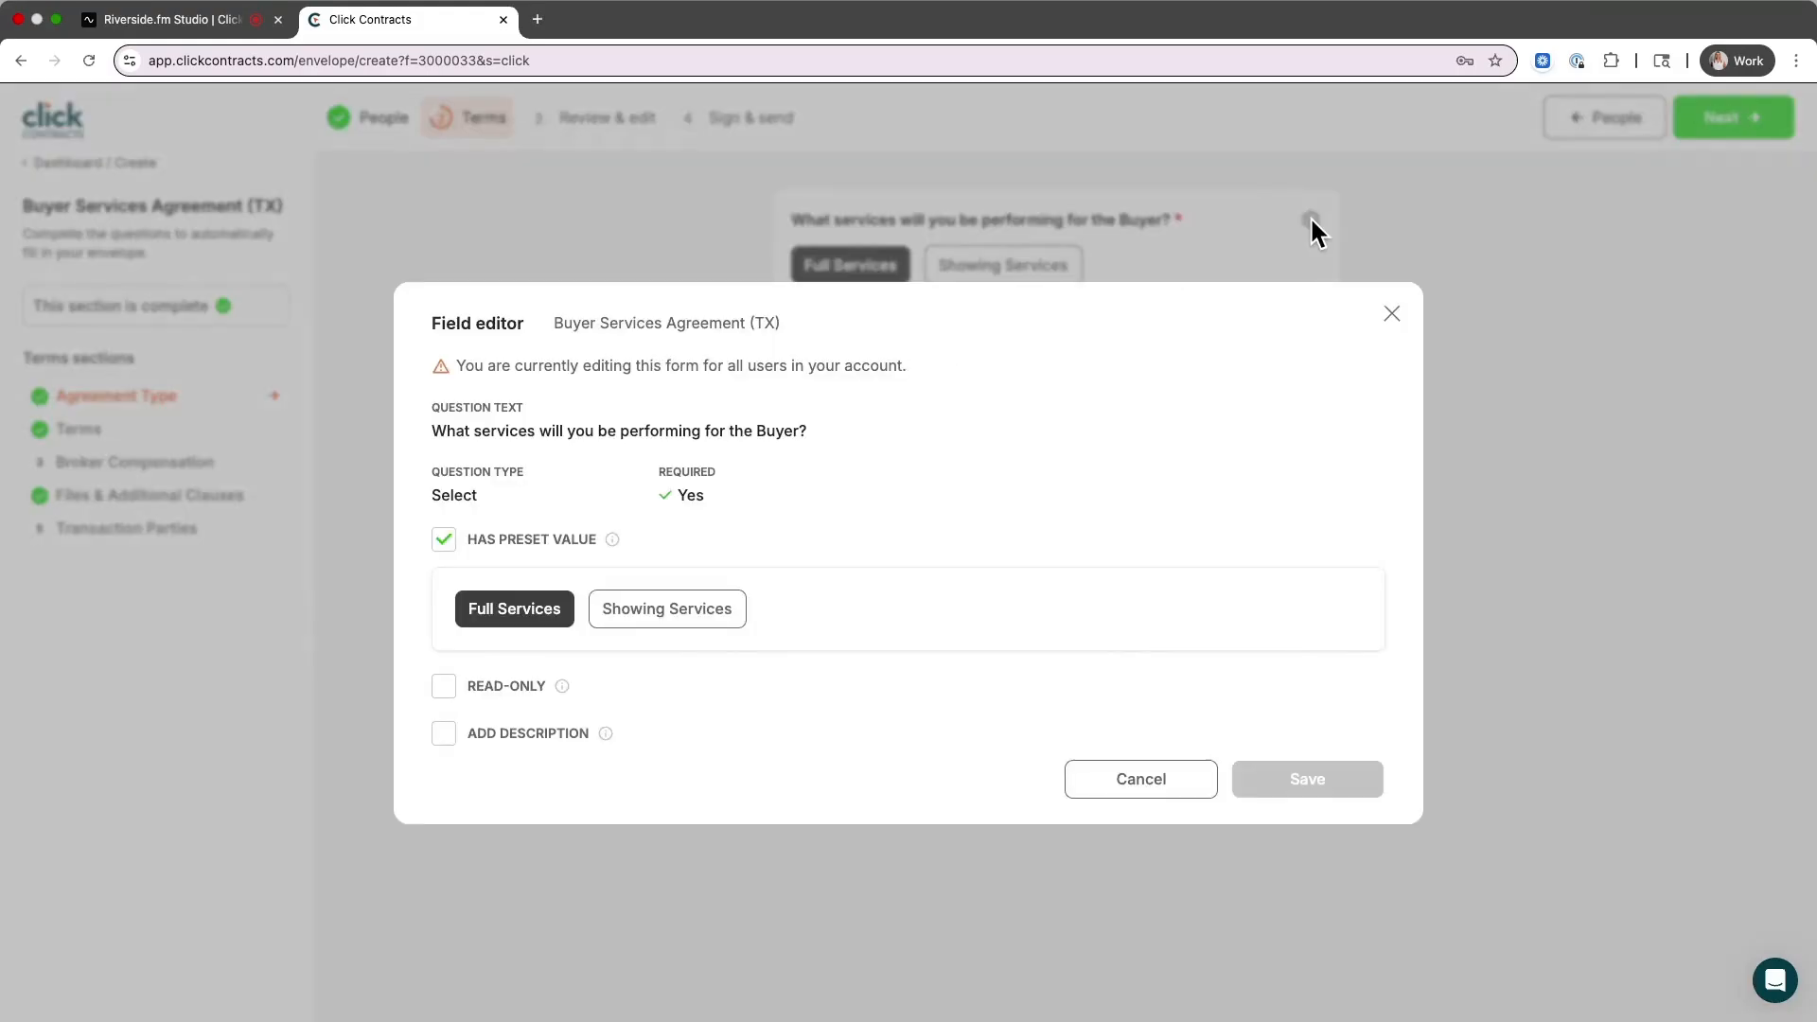
{"action": "left_click", "coordinate": [1388, 309]}
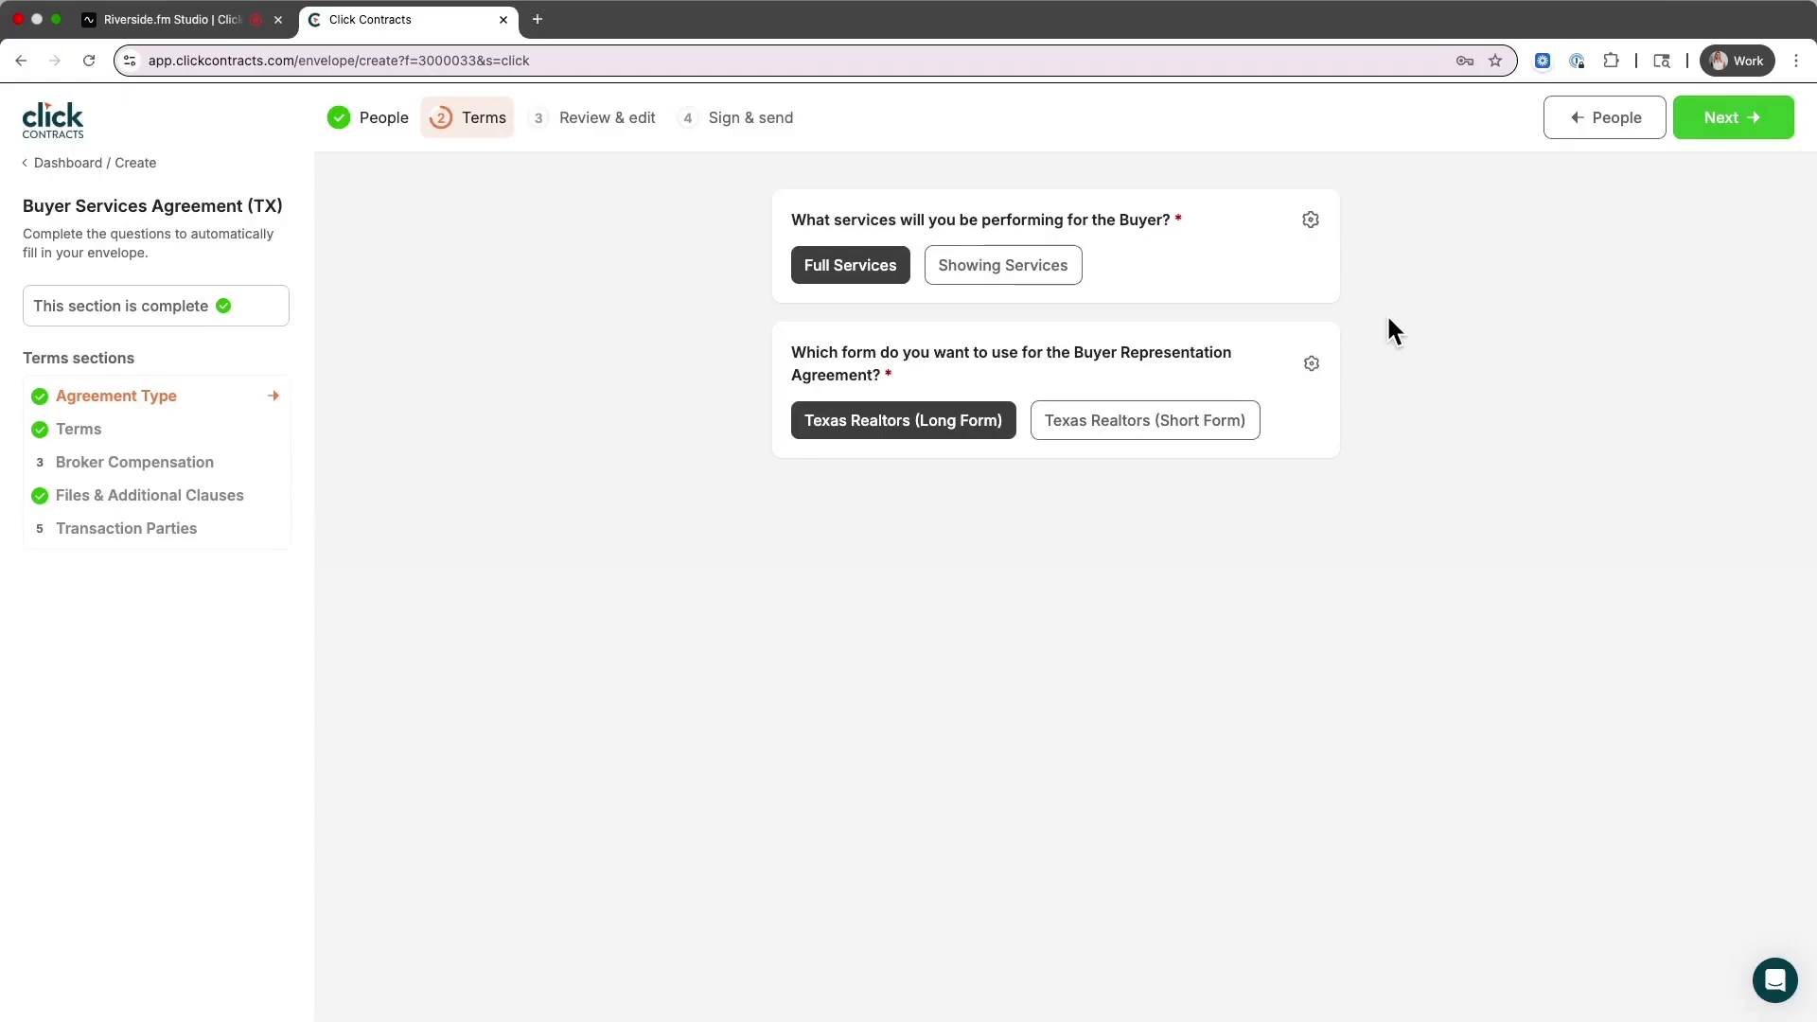
{"action": "left_click", "coordinate": [973, 274]}
{"action": "left_click", "coordinate": [856, 282]}
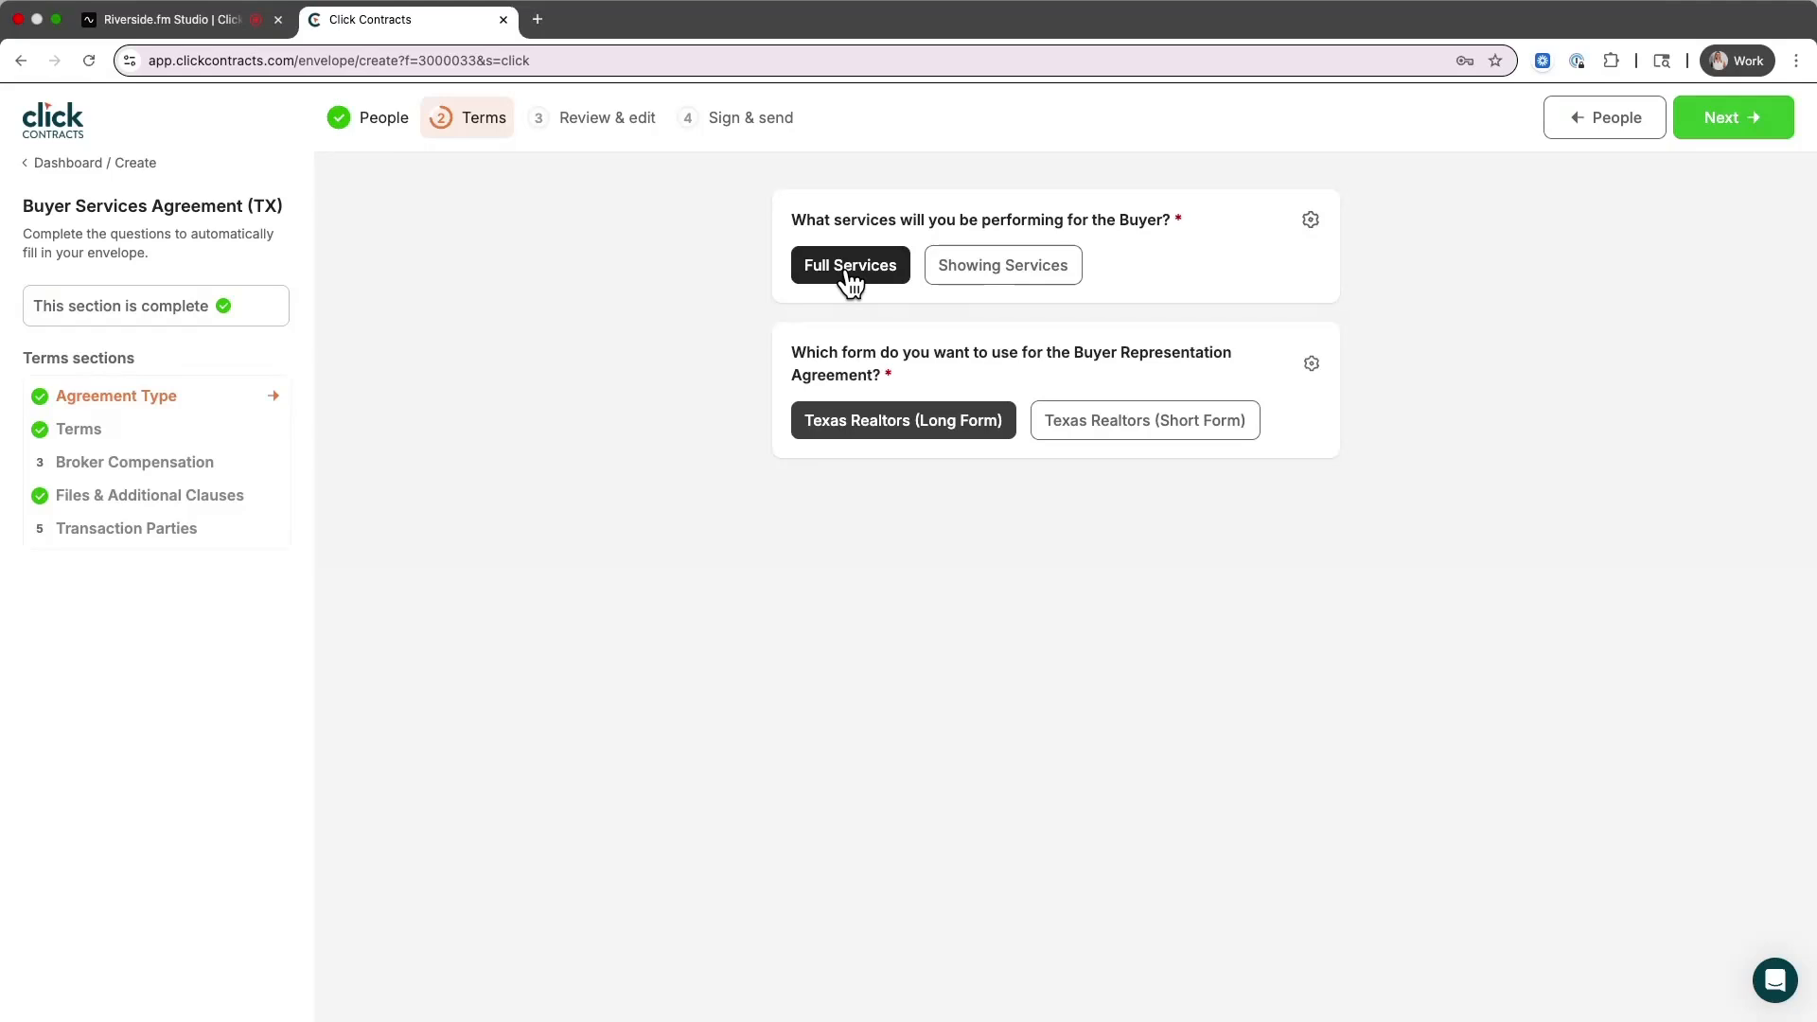
Save Full Services as the buyer services question's preset value in field settings
{"action": "left_click", "coordinate": [1311, 222]}
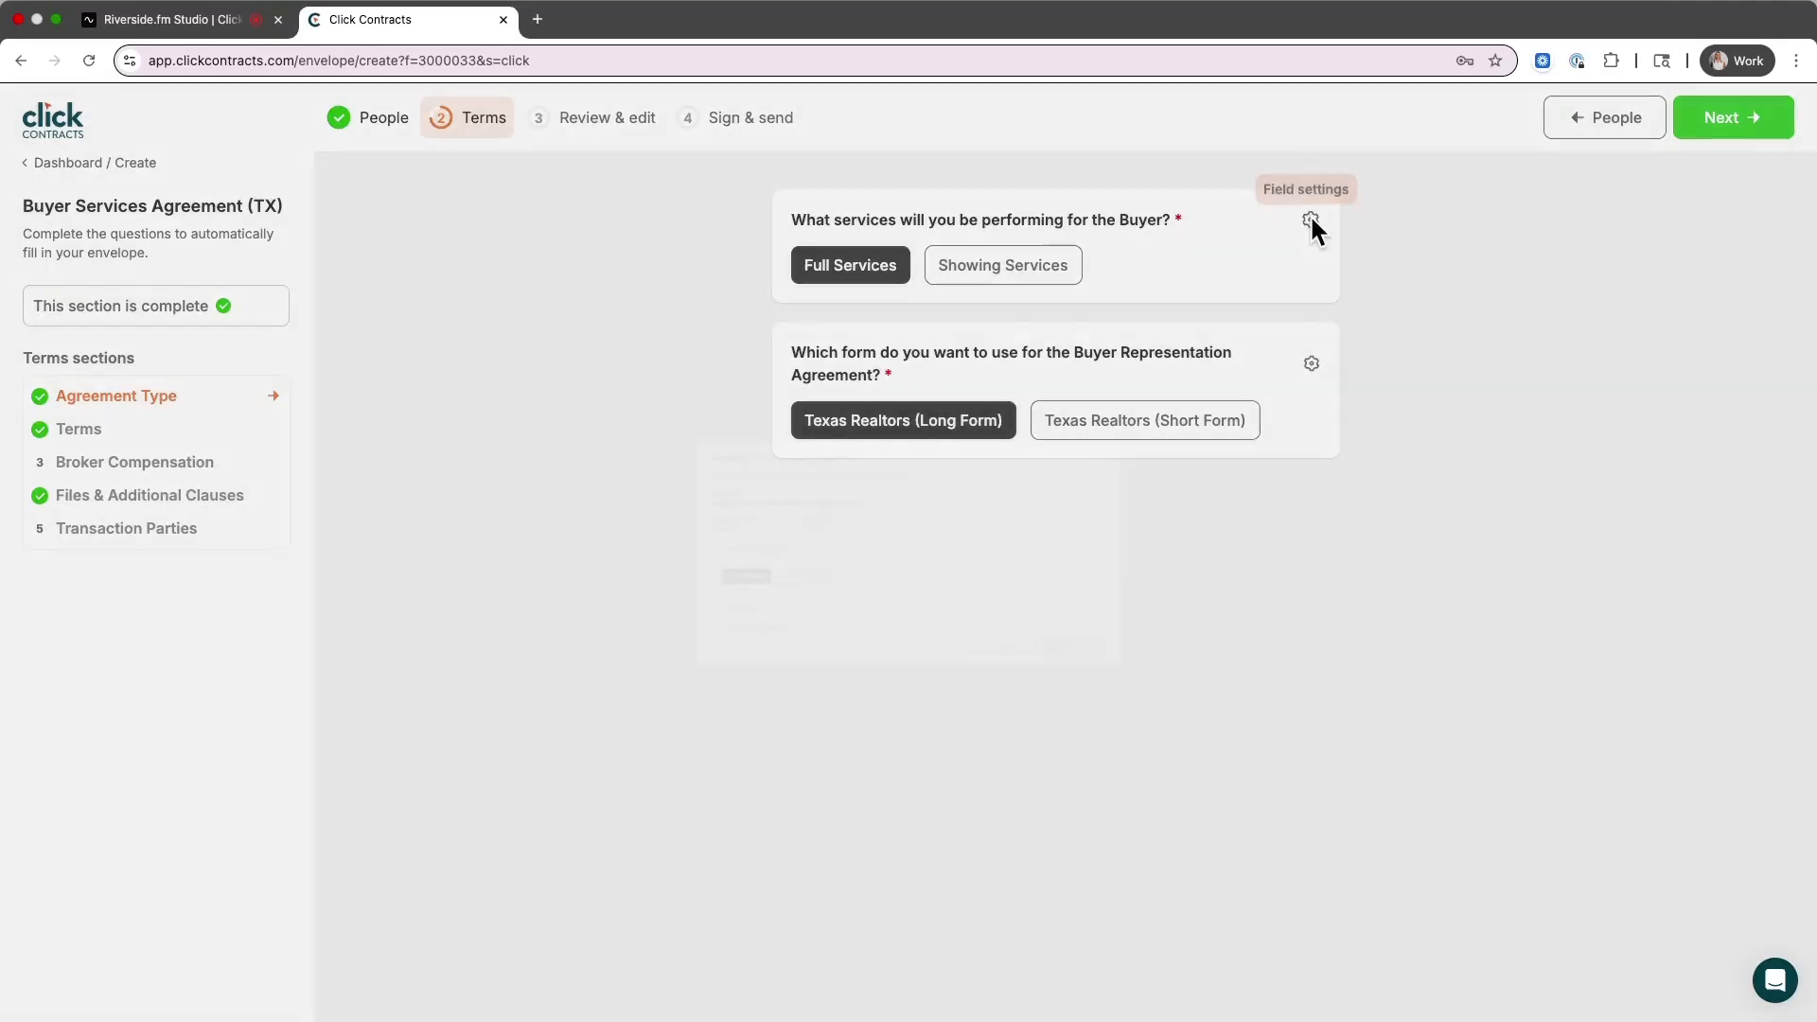
{"action": "left_click", "coordinate": [444, 541]}
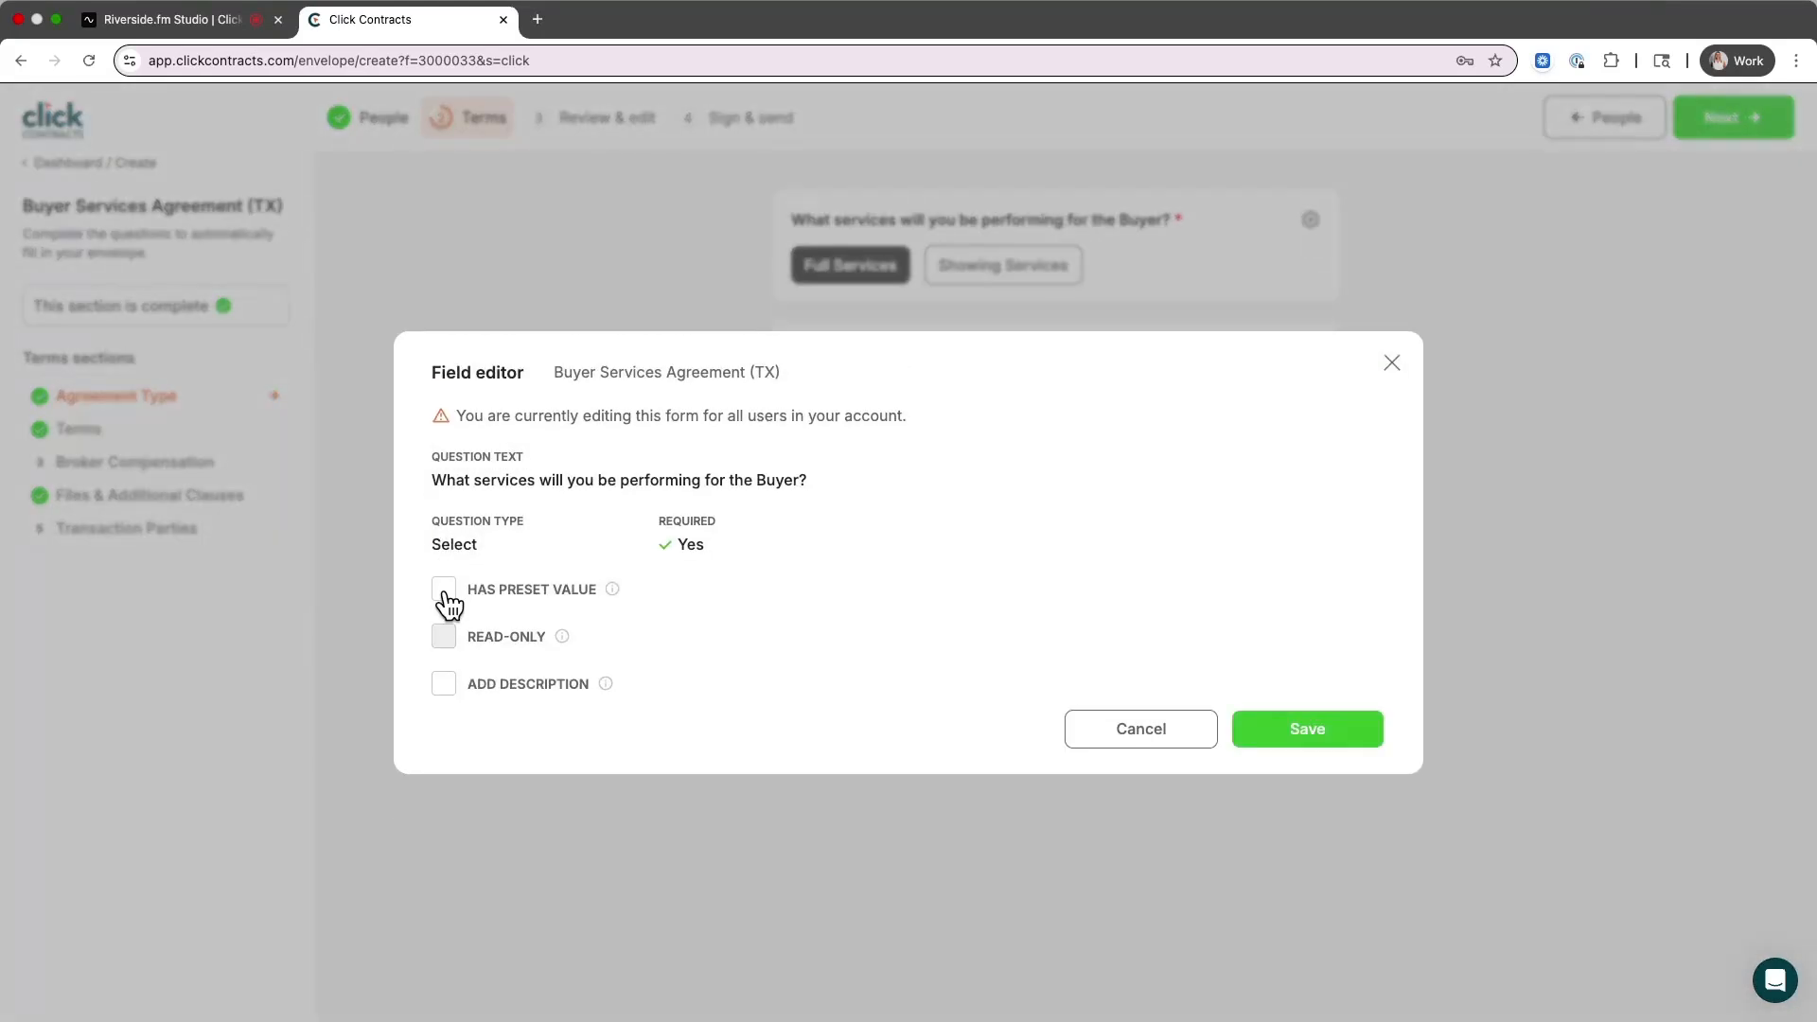
{"action": "left_click", "coordinate": [444, 589]}
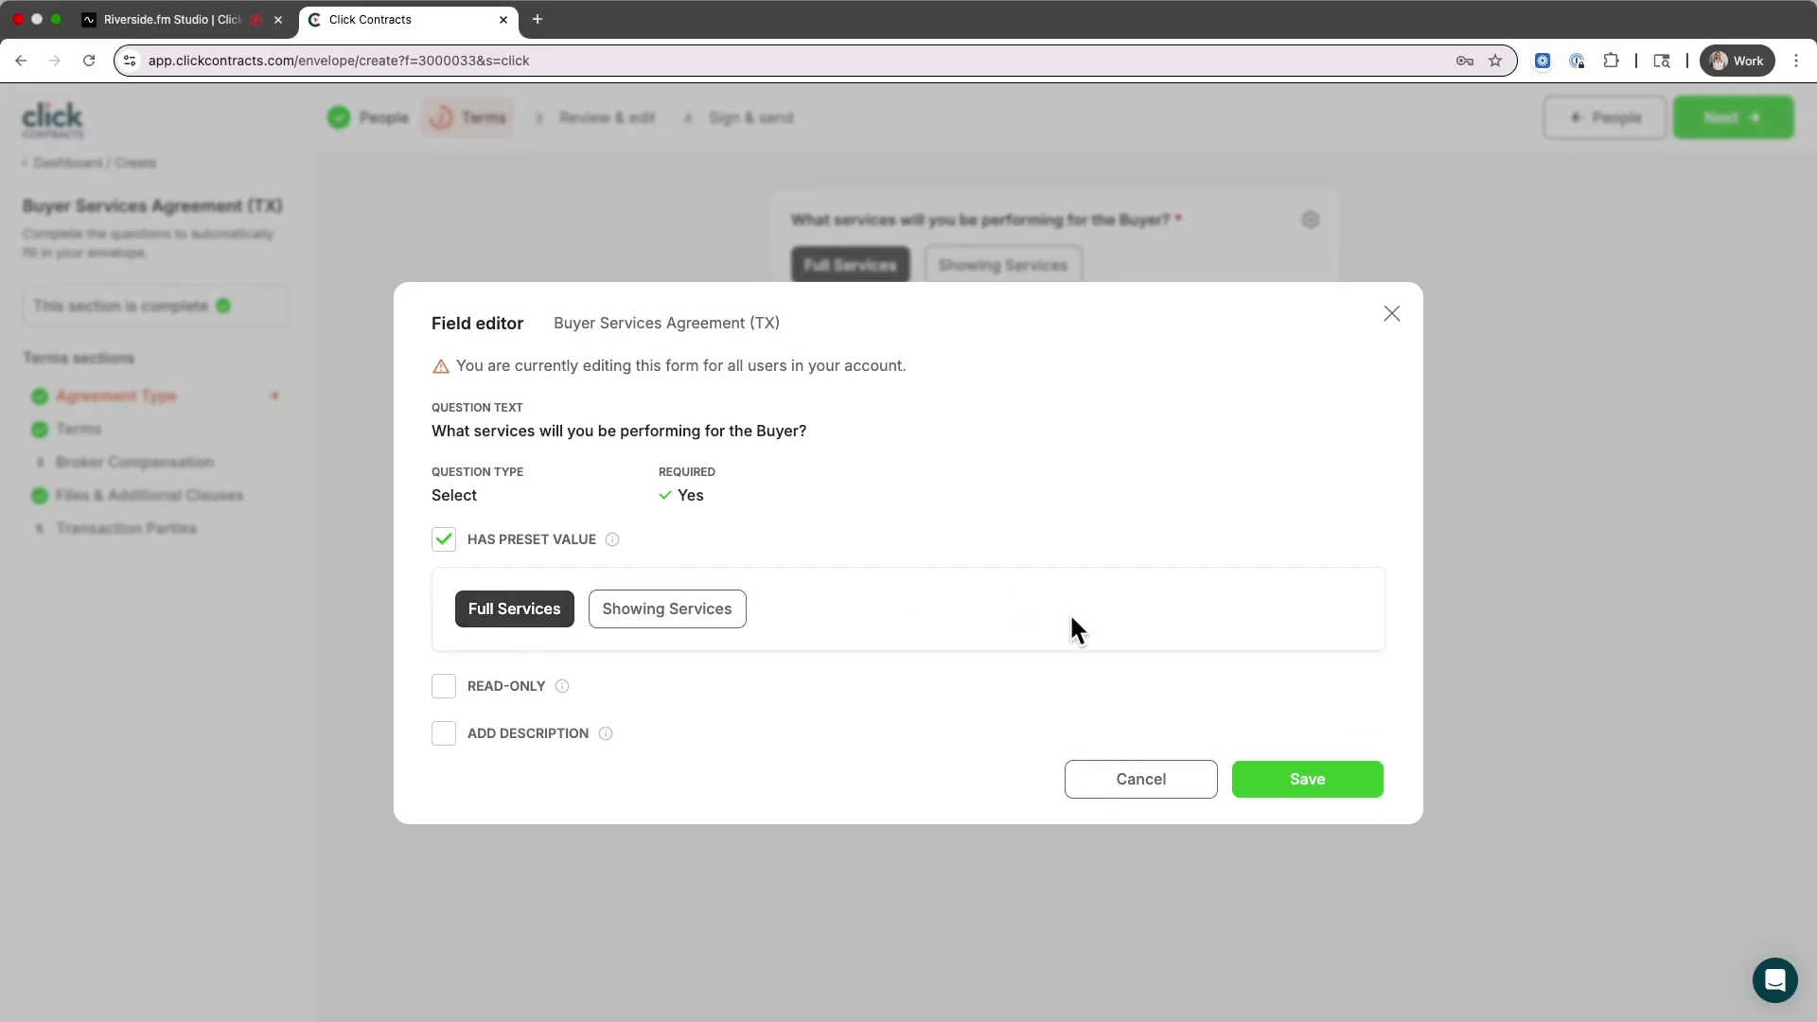
{"action": "left_click", "coordinate": [1316, 780]}
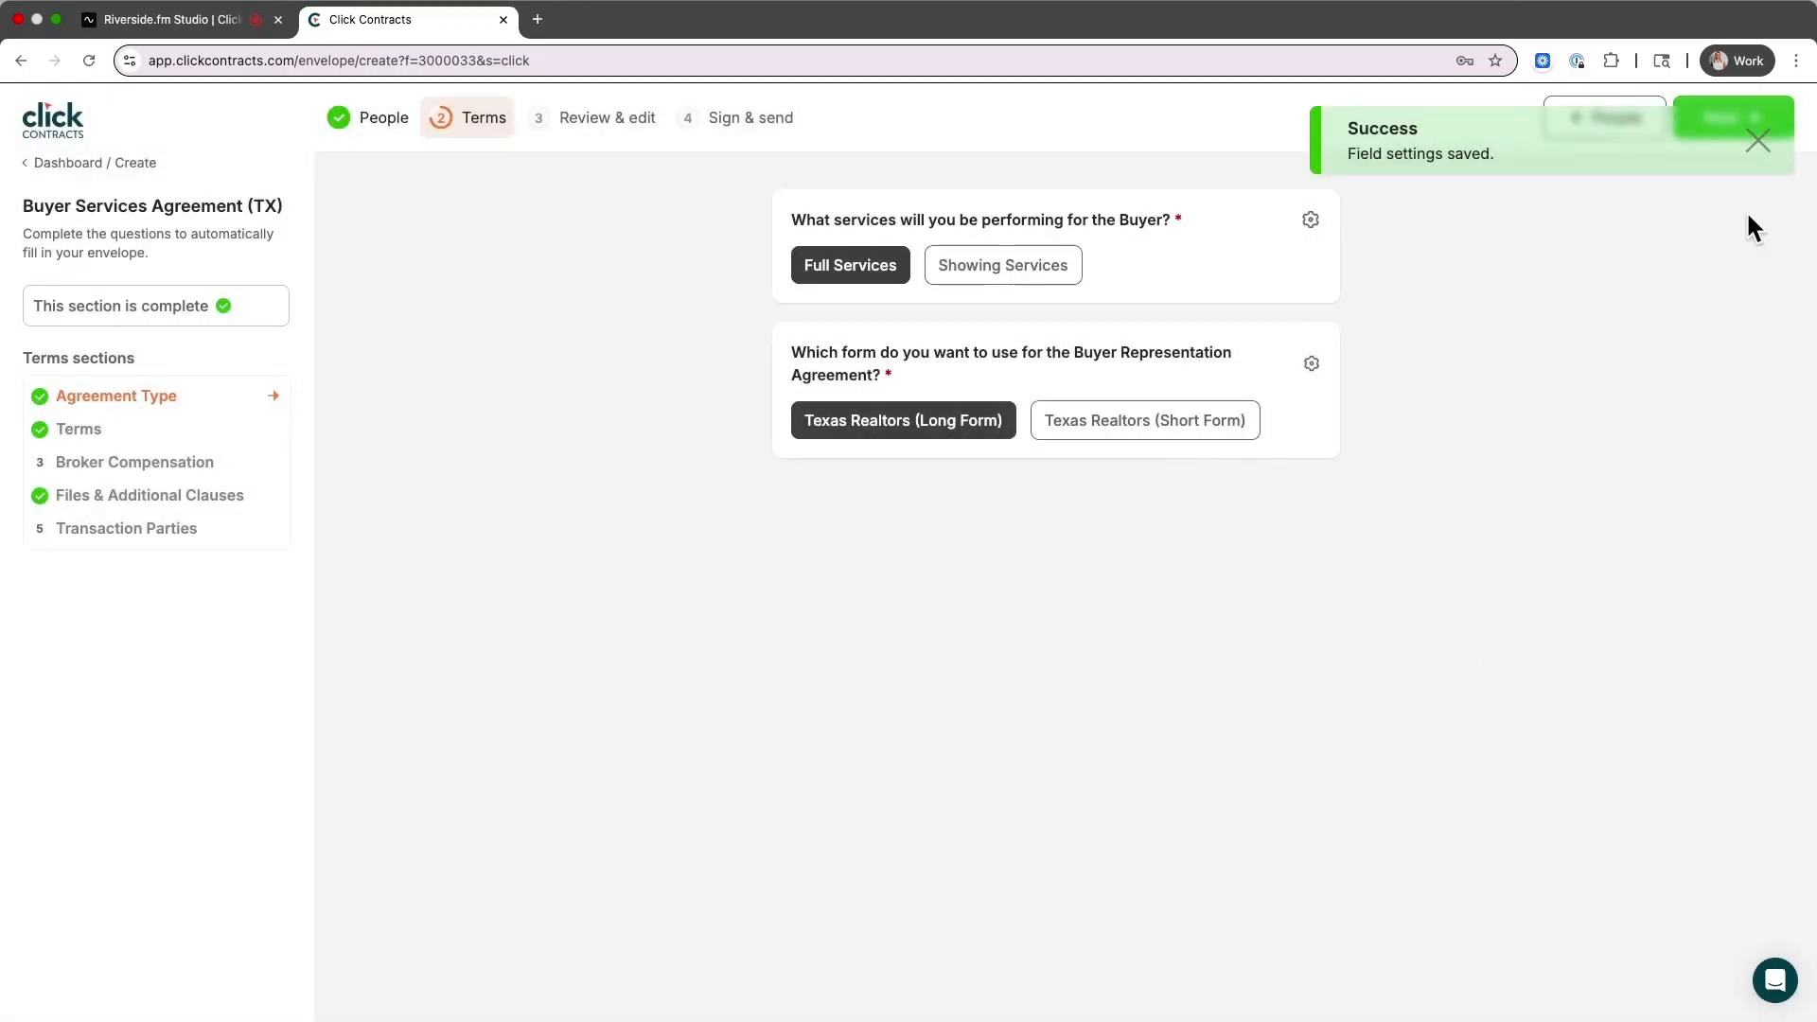
{"action": "left_click", "coordinate": [1758, 141]}
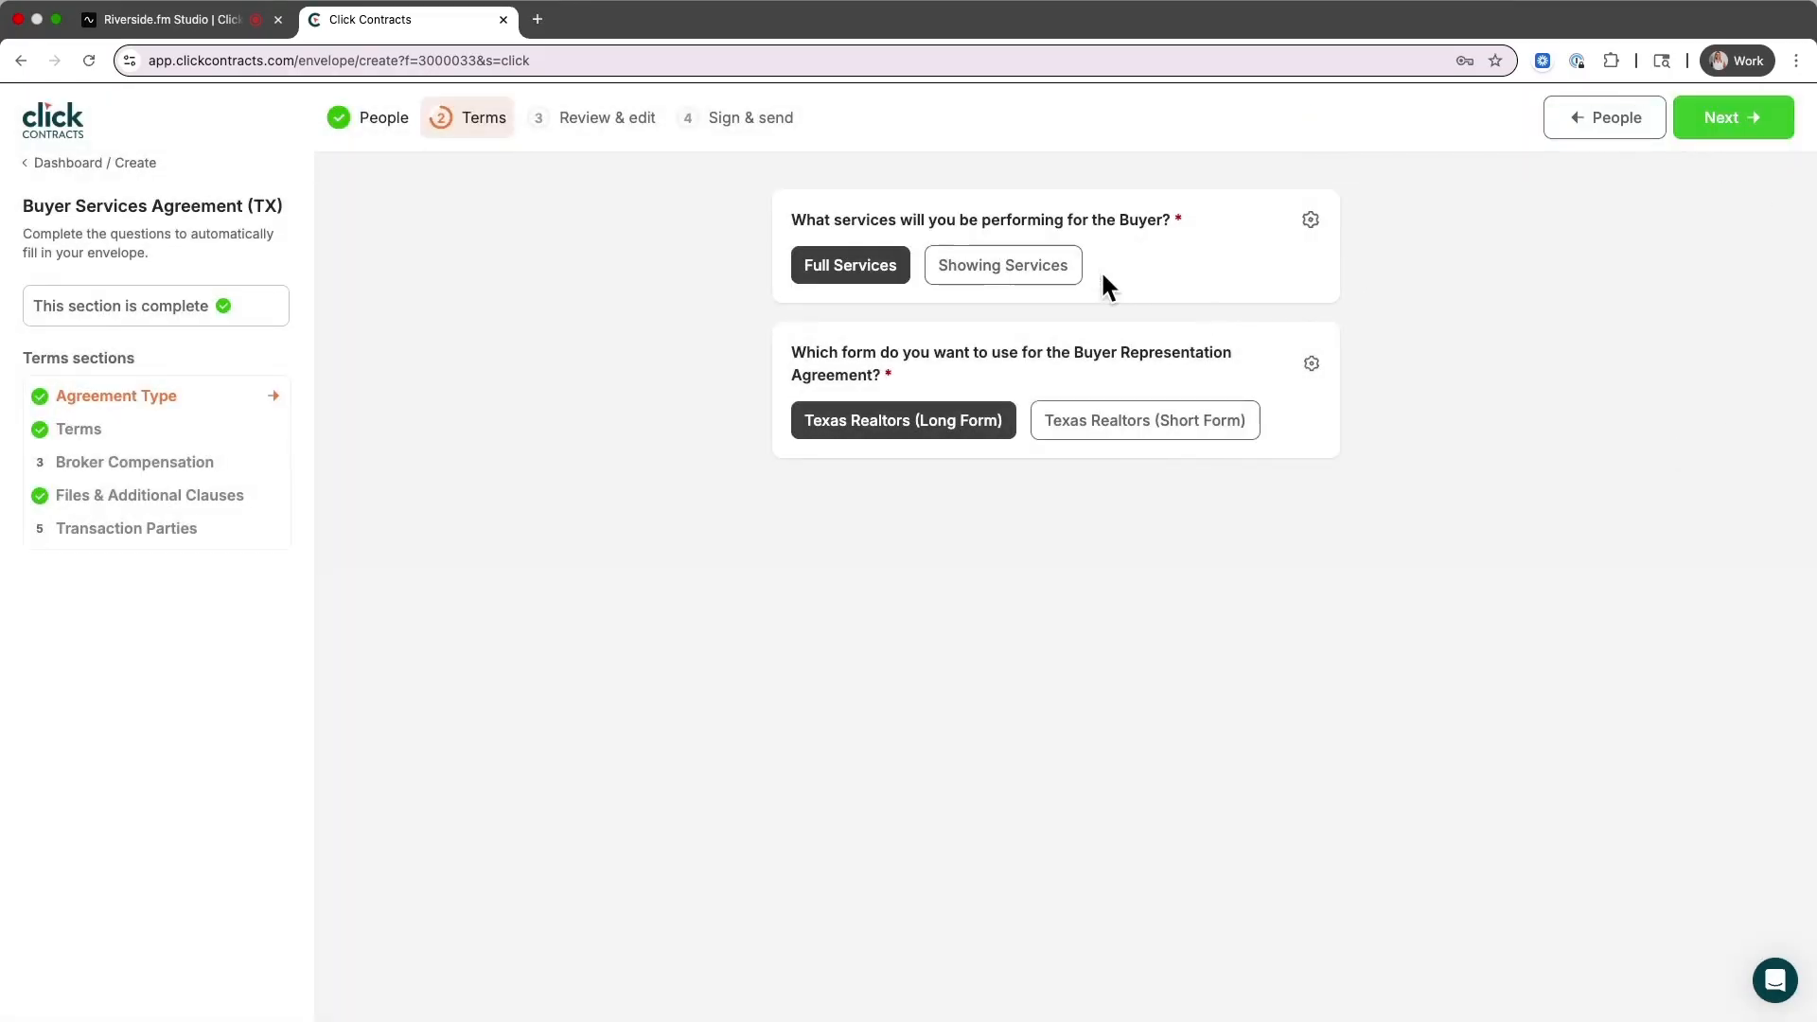
Continue from Agreement Type to the Terms questions and scroll through their answers
{"action": "left_click", "coordinate": [1742, 135]}
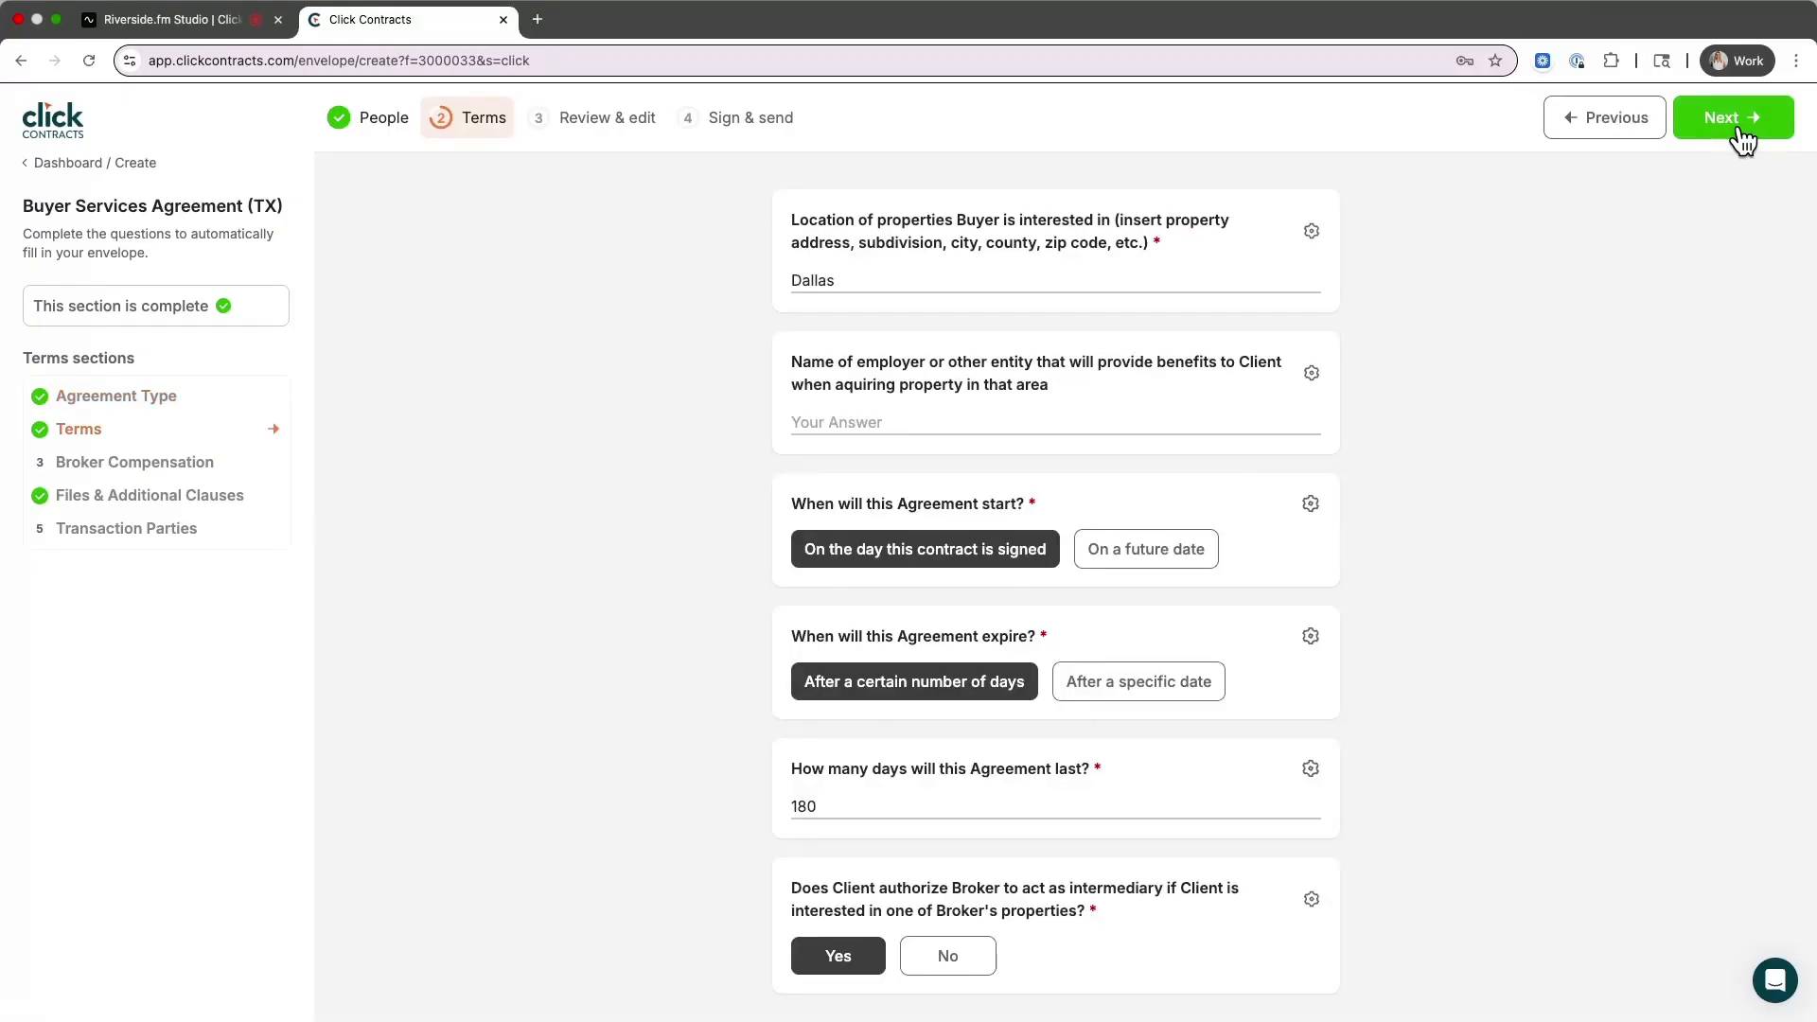
{"action": "scroll", "coordinate": [973, 475], "scroll_direction": "down", "scroll_amount": 2}
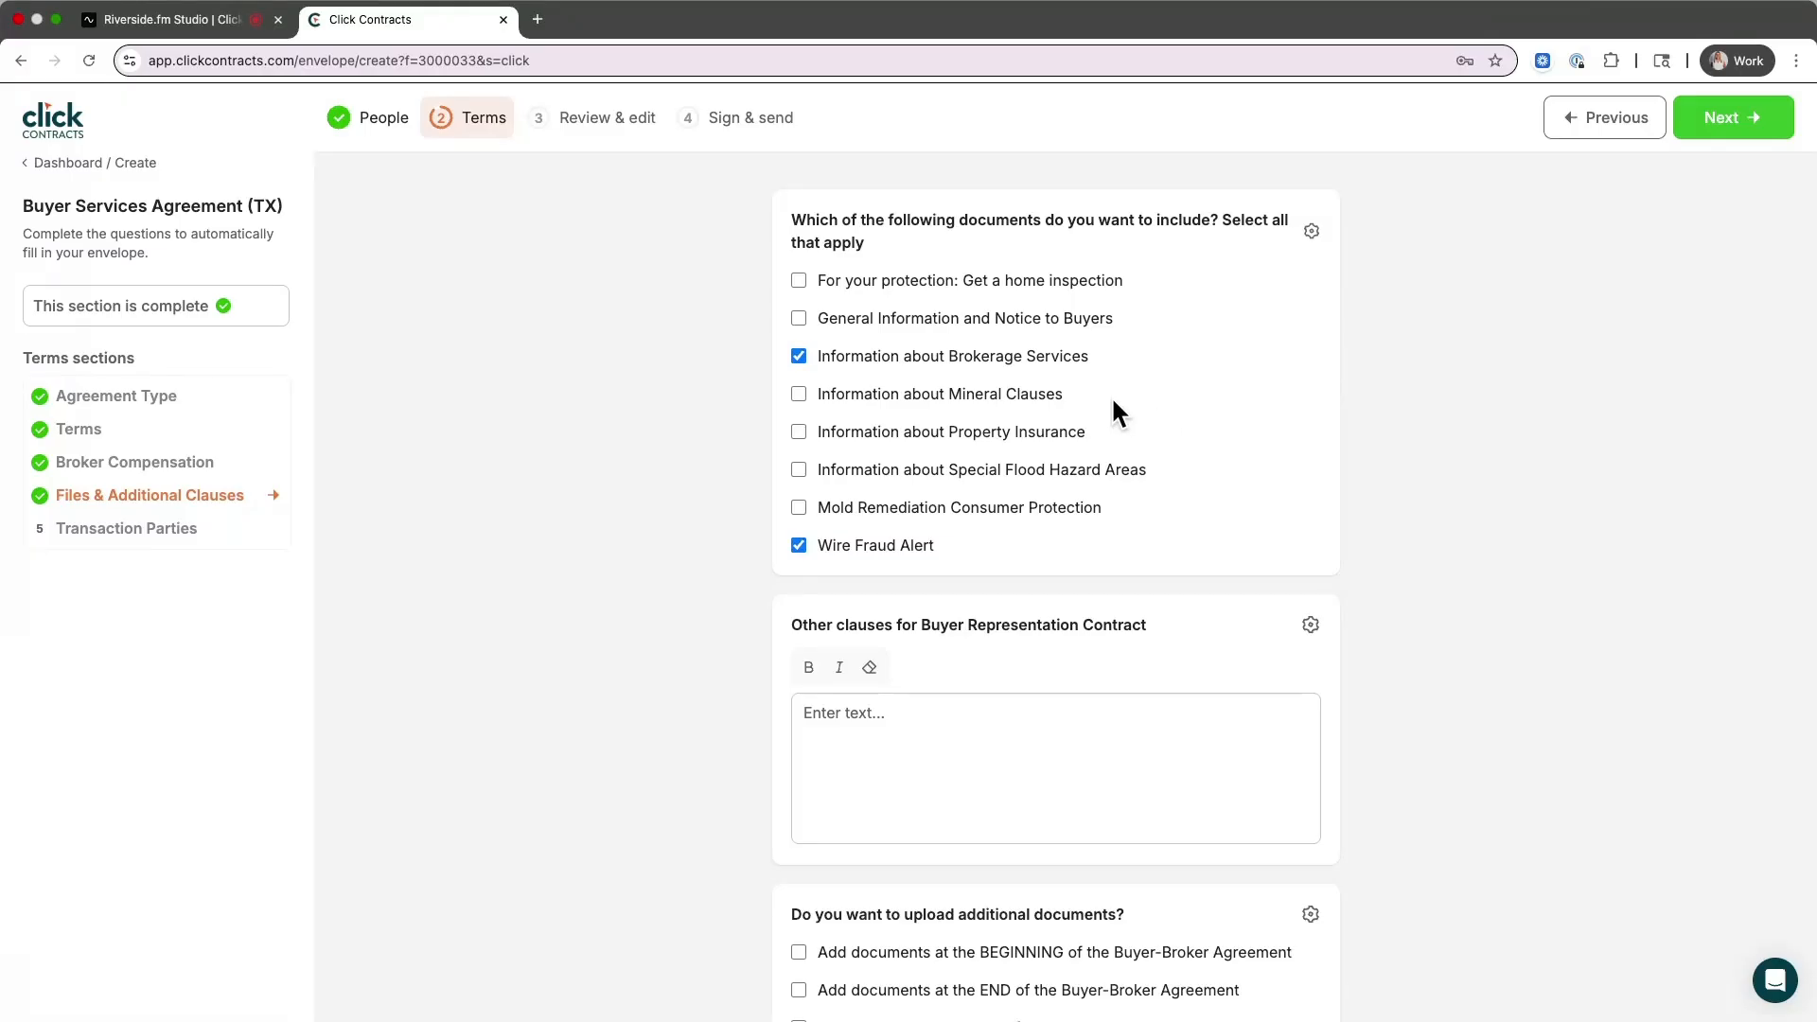
Include only Information about Brokerage Services, save that as the preset, and continue to Transaction Parties
{"action": "left_click", "coordinate": [800, 547]}
{"action": "left_click", "coordinate": [1312, 231]}
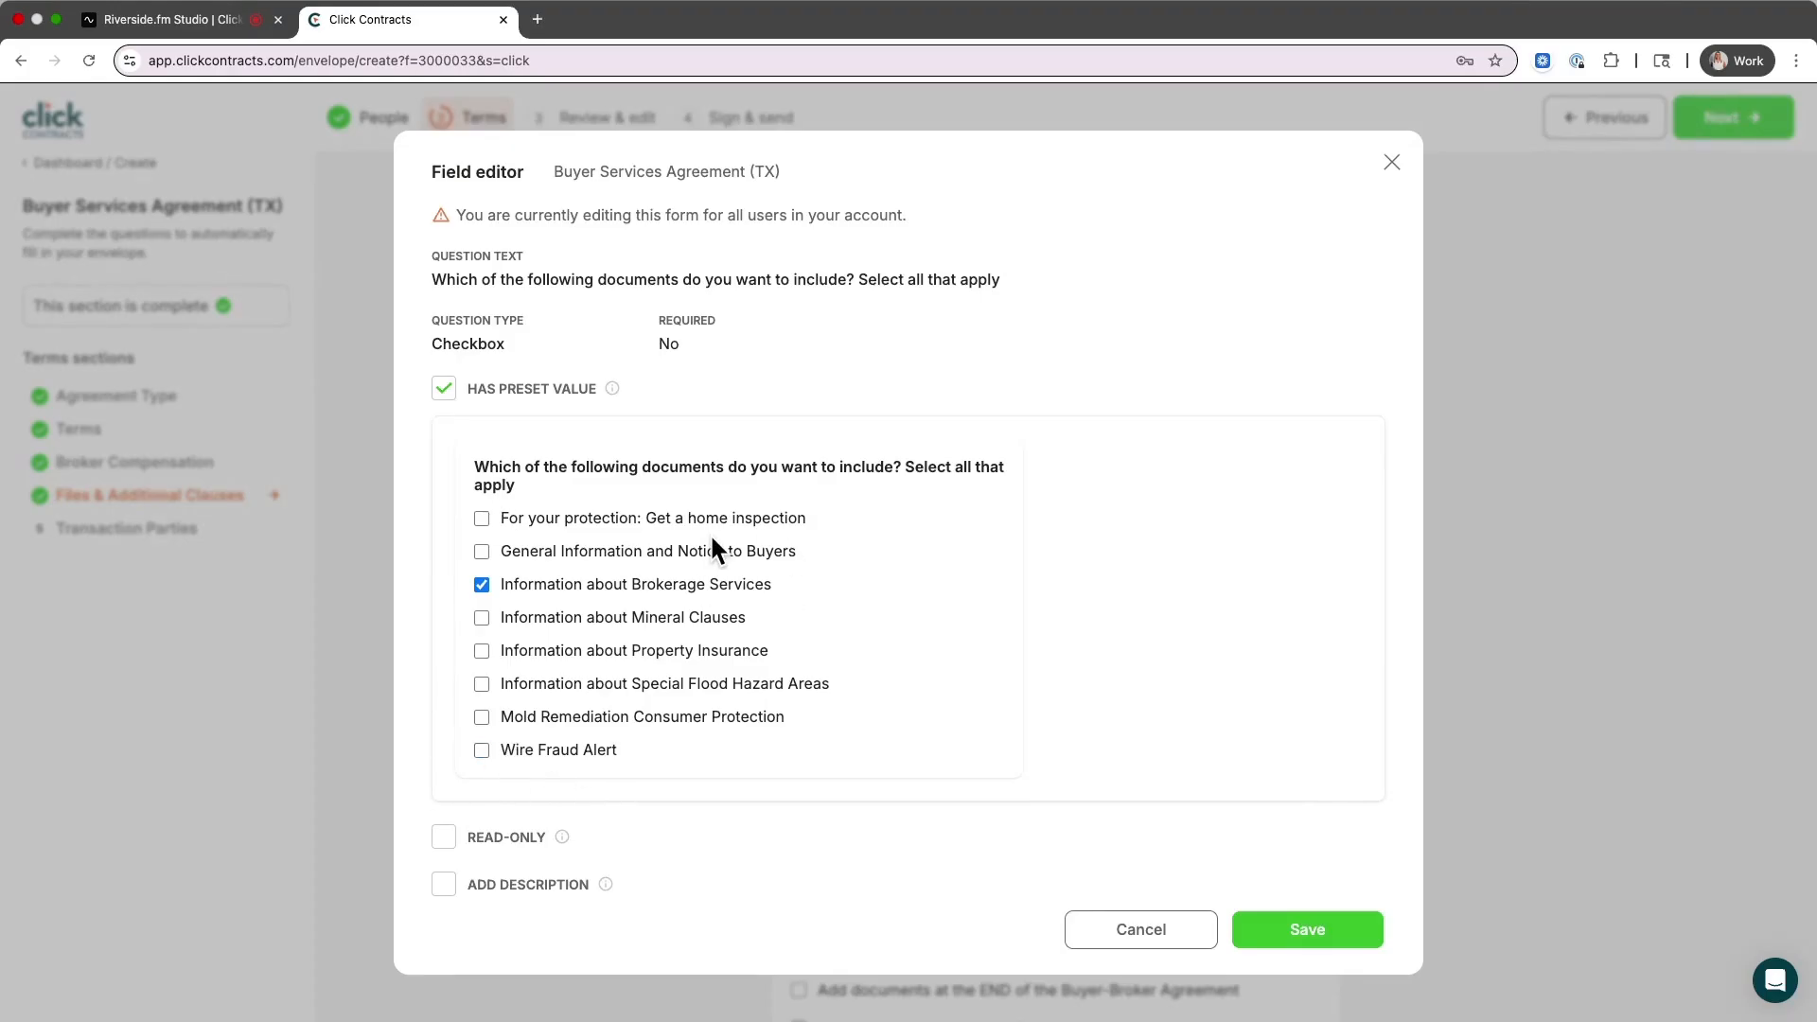
{"action": "left_click", "coordinate": [1330, 932]}
{"action": "scroll", "coordinate": [1231, 825], "scroll_direction": "down", "scroll_amount": 3}
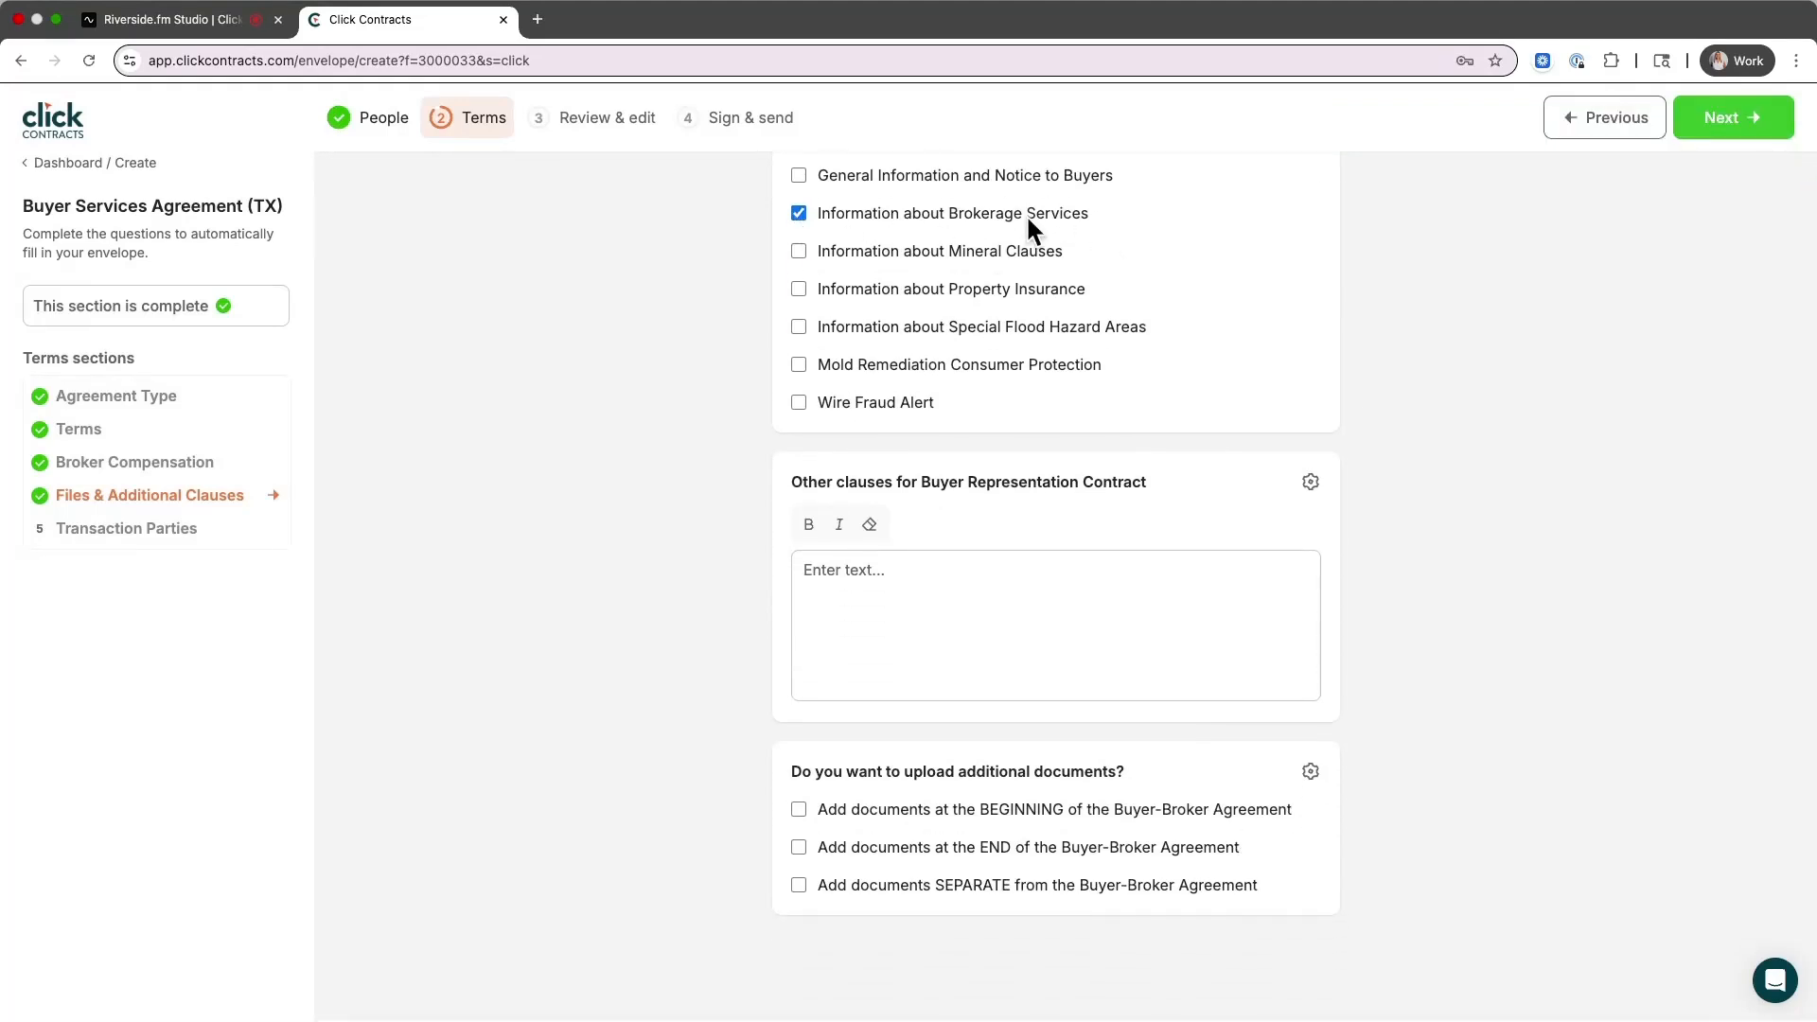
{"action": "left_click", "coordinate": [1733, 117]}
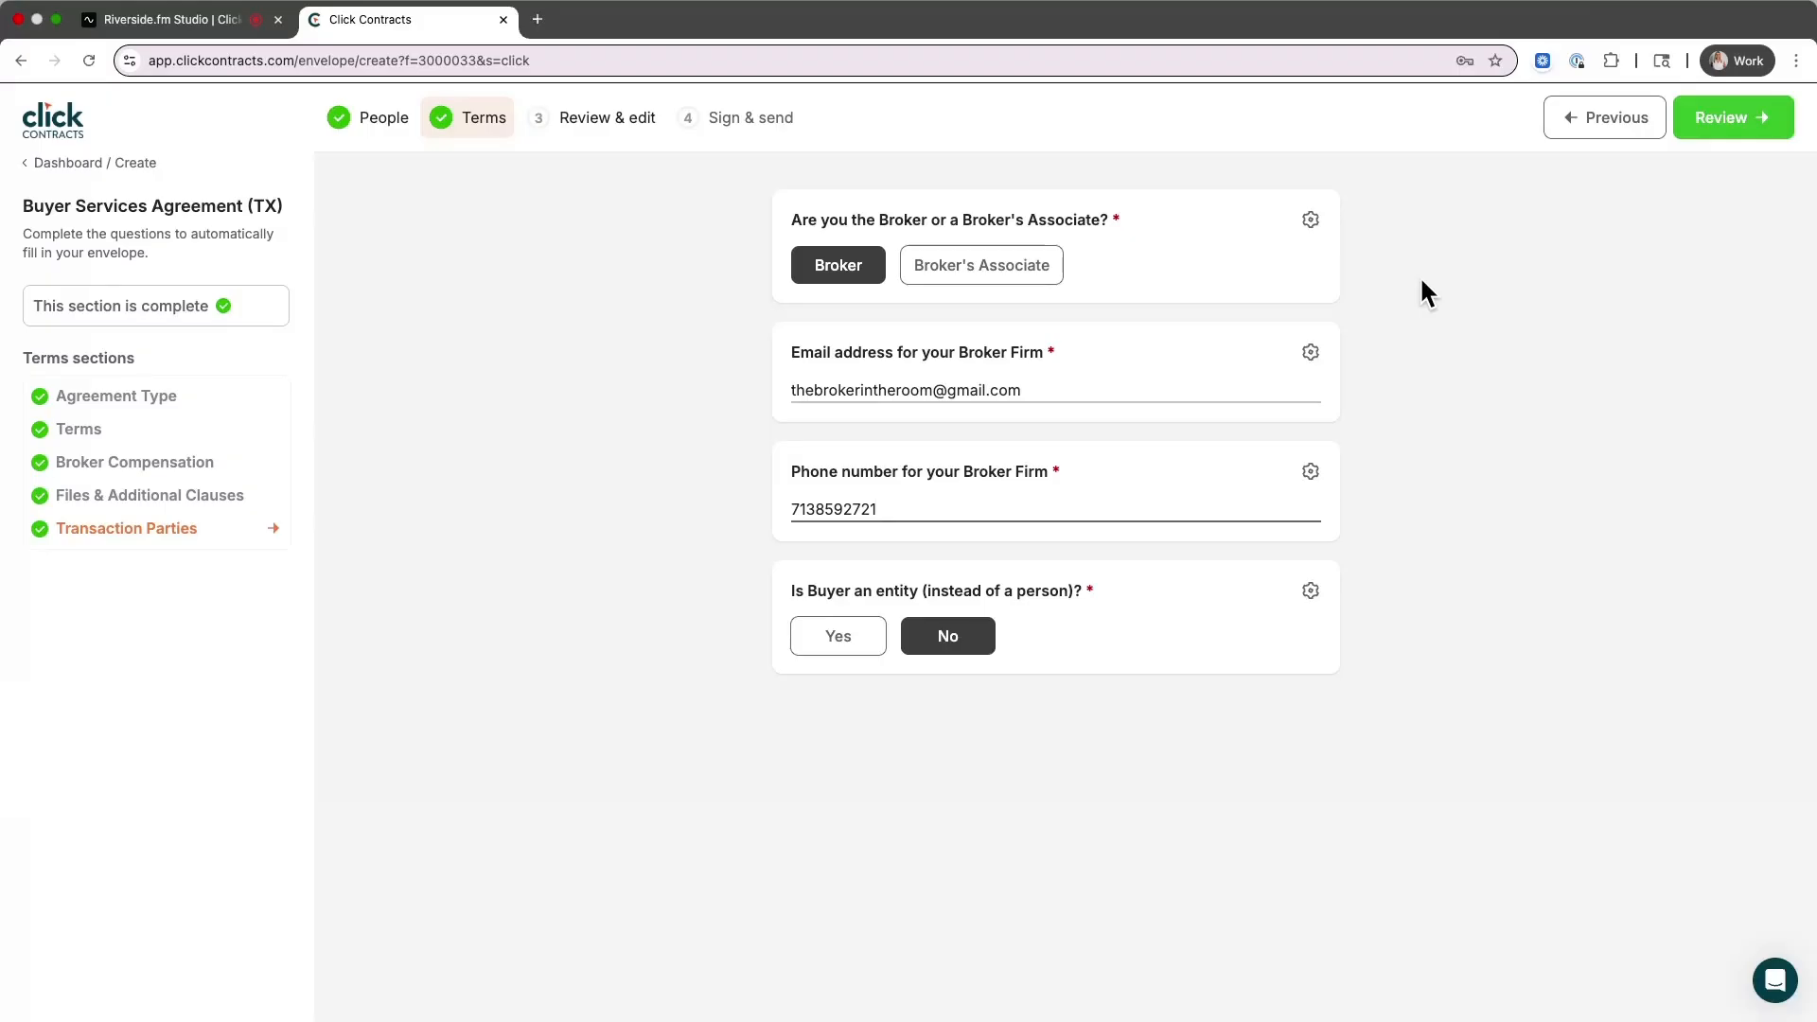
Save the broker firm's email address as the preset value of the broker firm email question
{"action": "left_click", "coordinate": [1311, 355]}
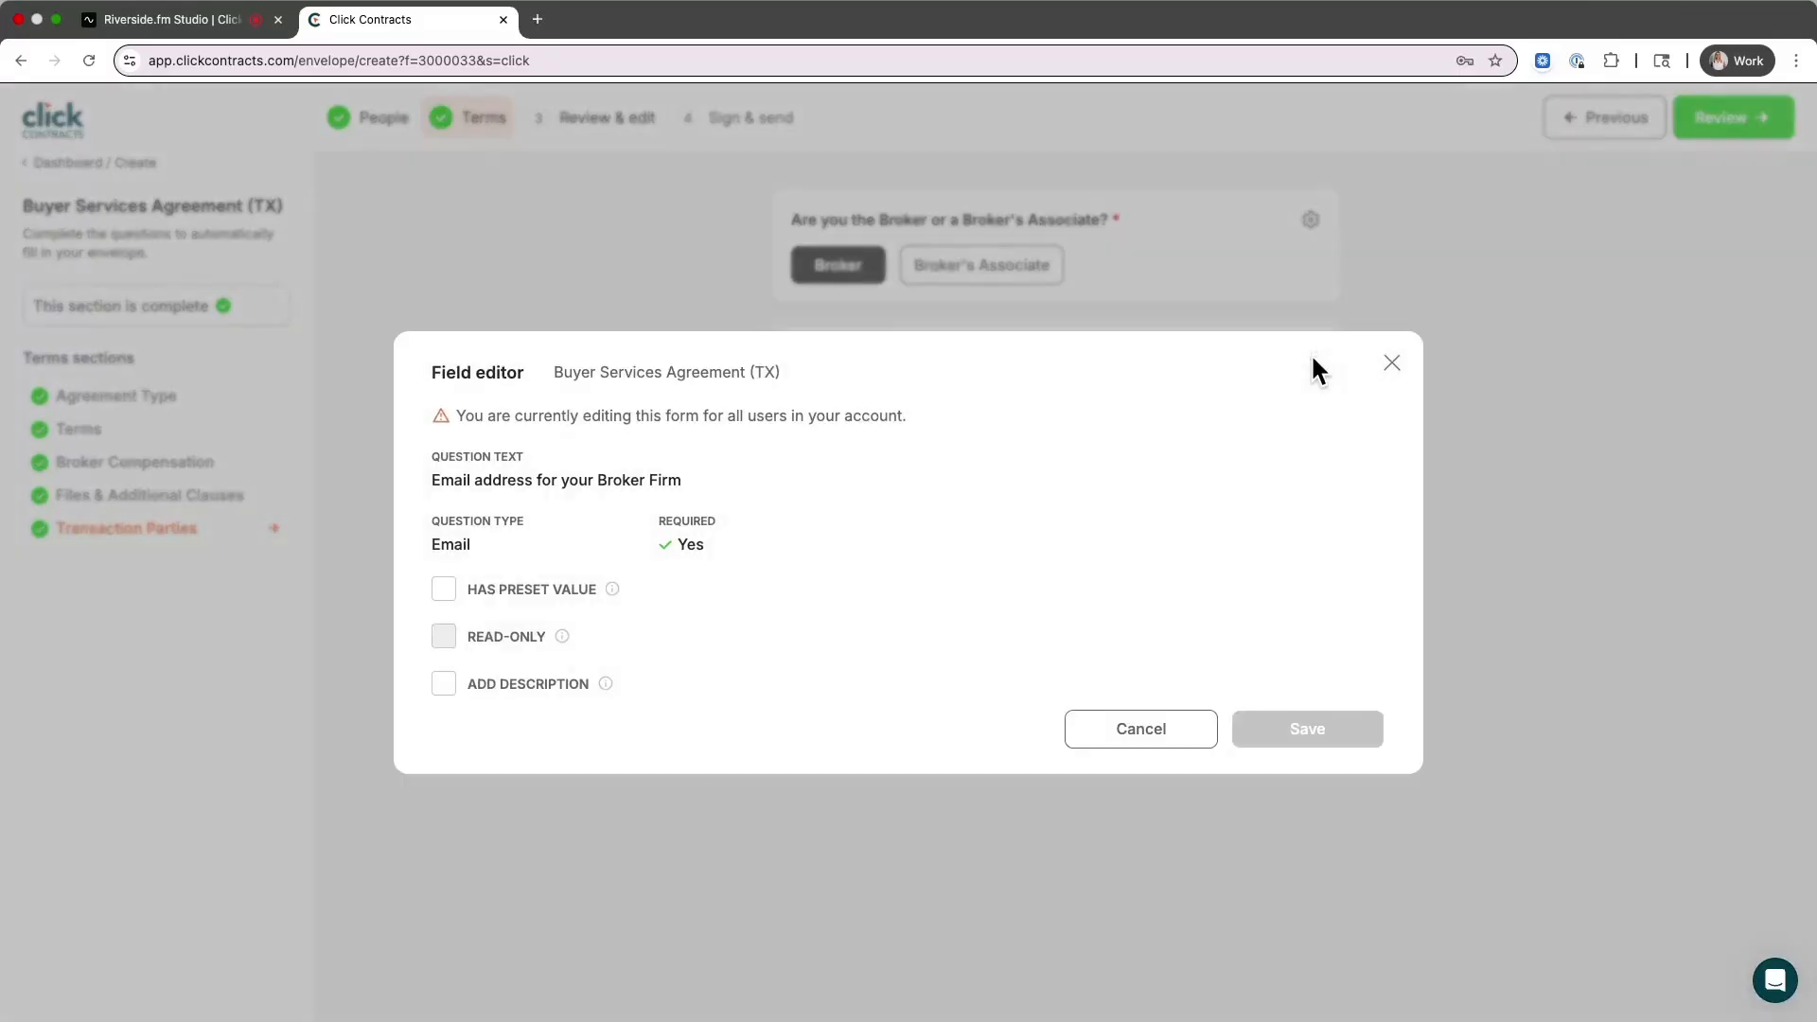
{"action": "left_click", "coordinate": [446, 589]}
{"action": "left_click", "coordinate": [571, 620]}
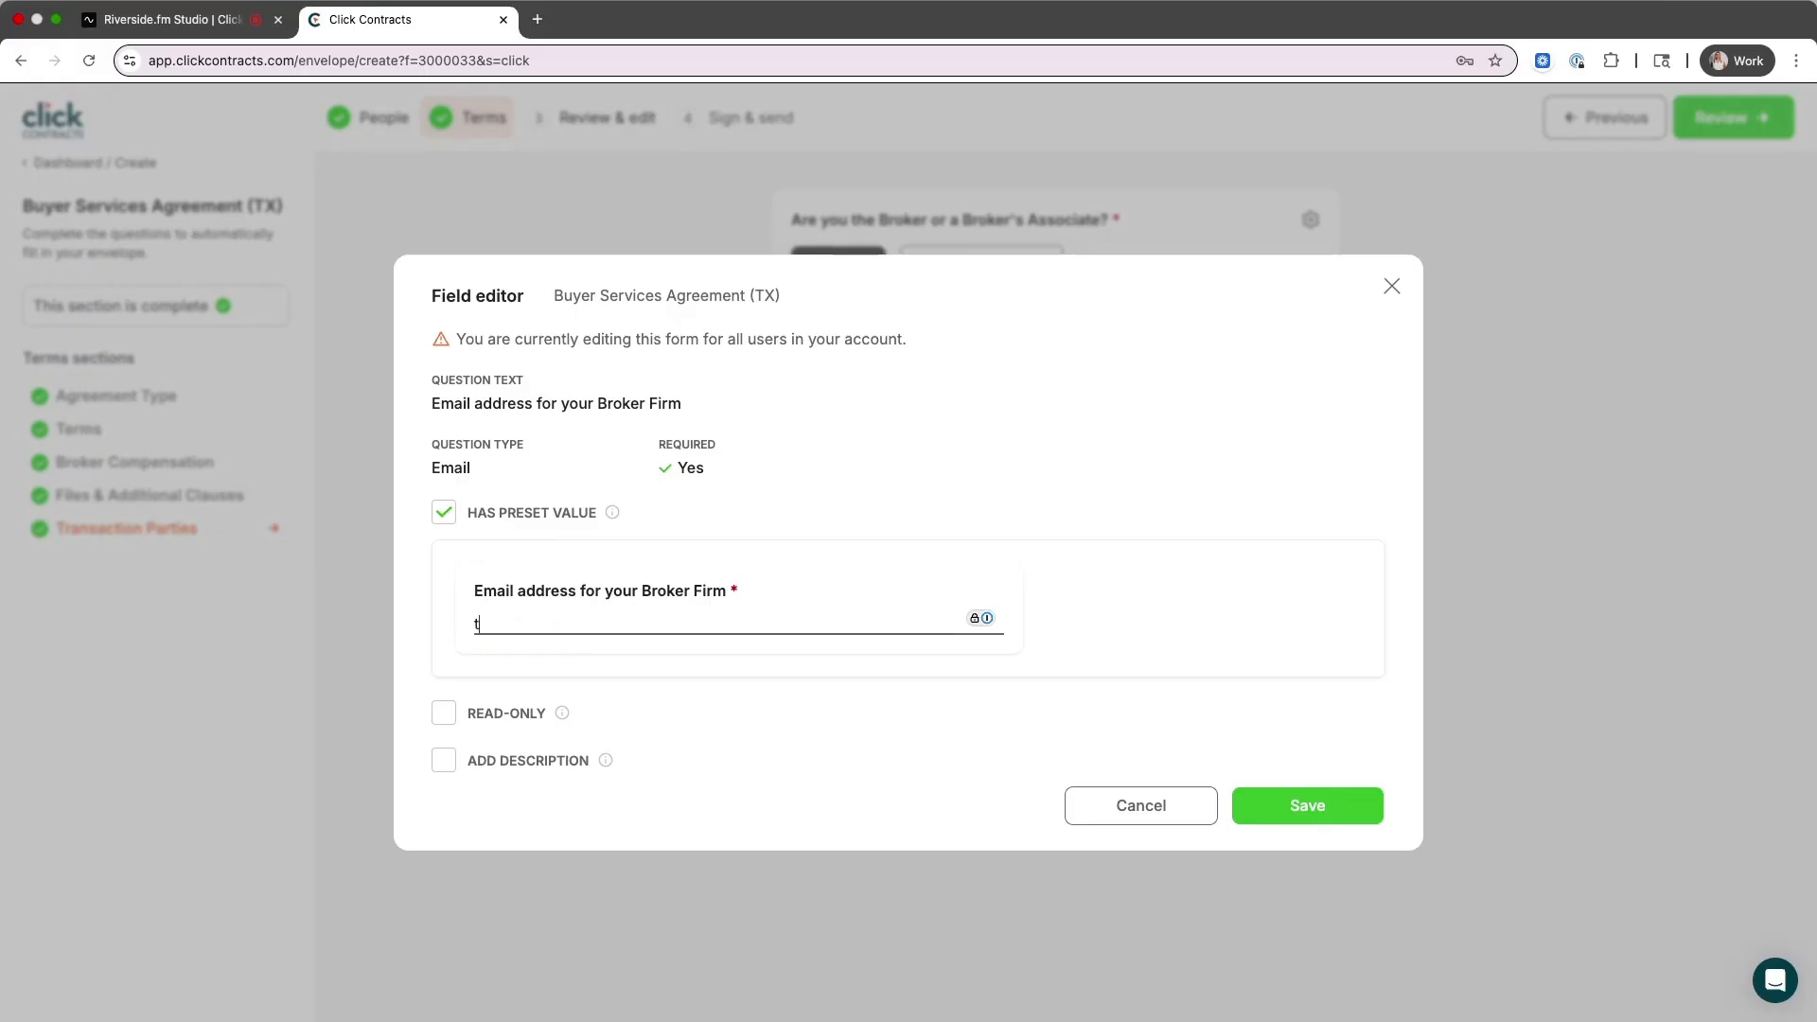
{"action": "left_click", "coordinate": [1343, 809]}
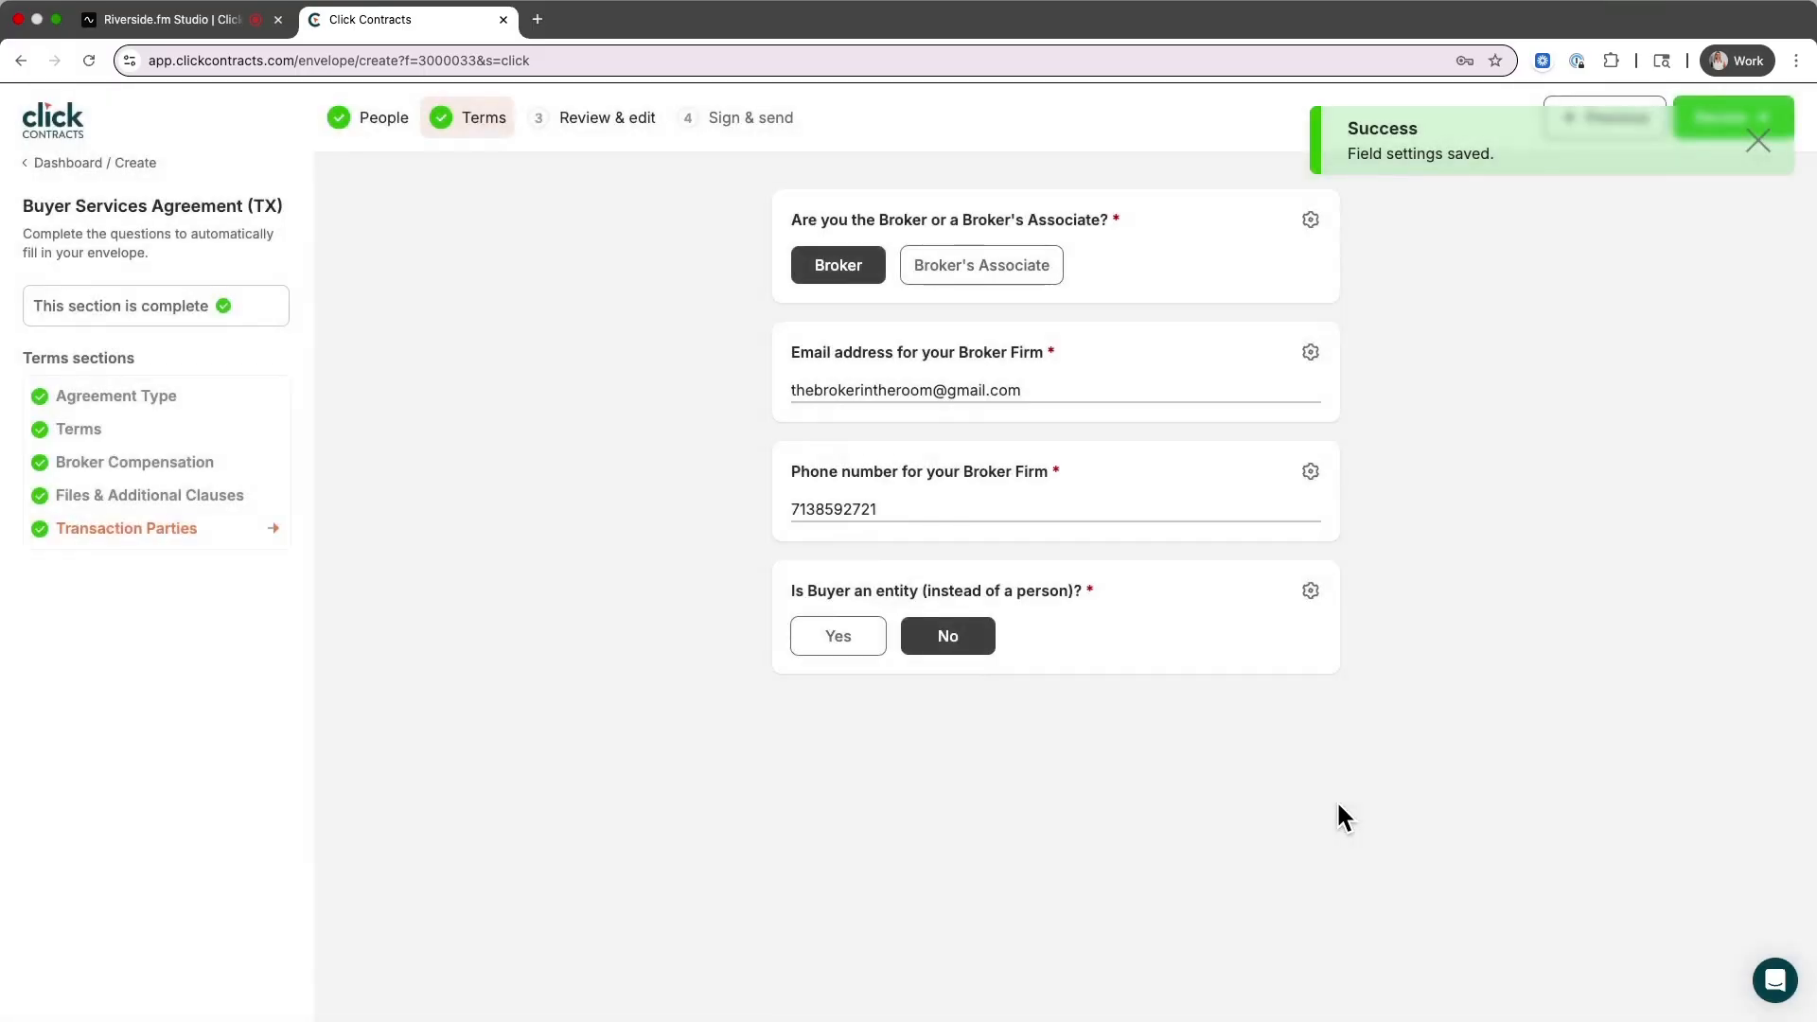
Generate the Buyer Services Agreement (TX) and scroll through the prefilled contract pages
{"action": "left_click", "coordinate": [1733, 123]}
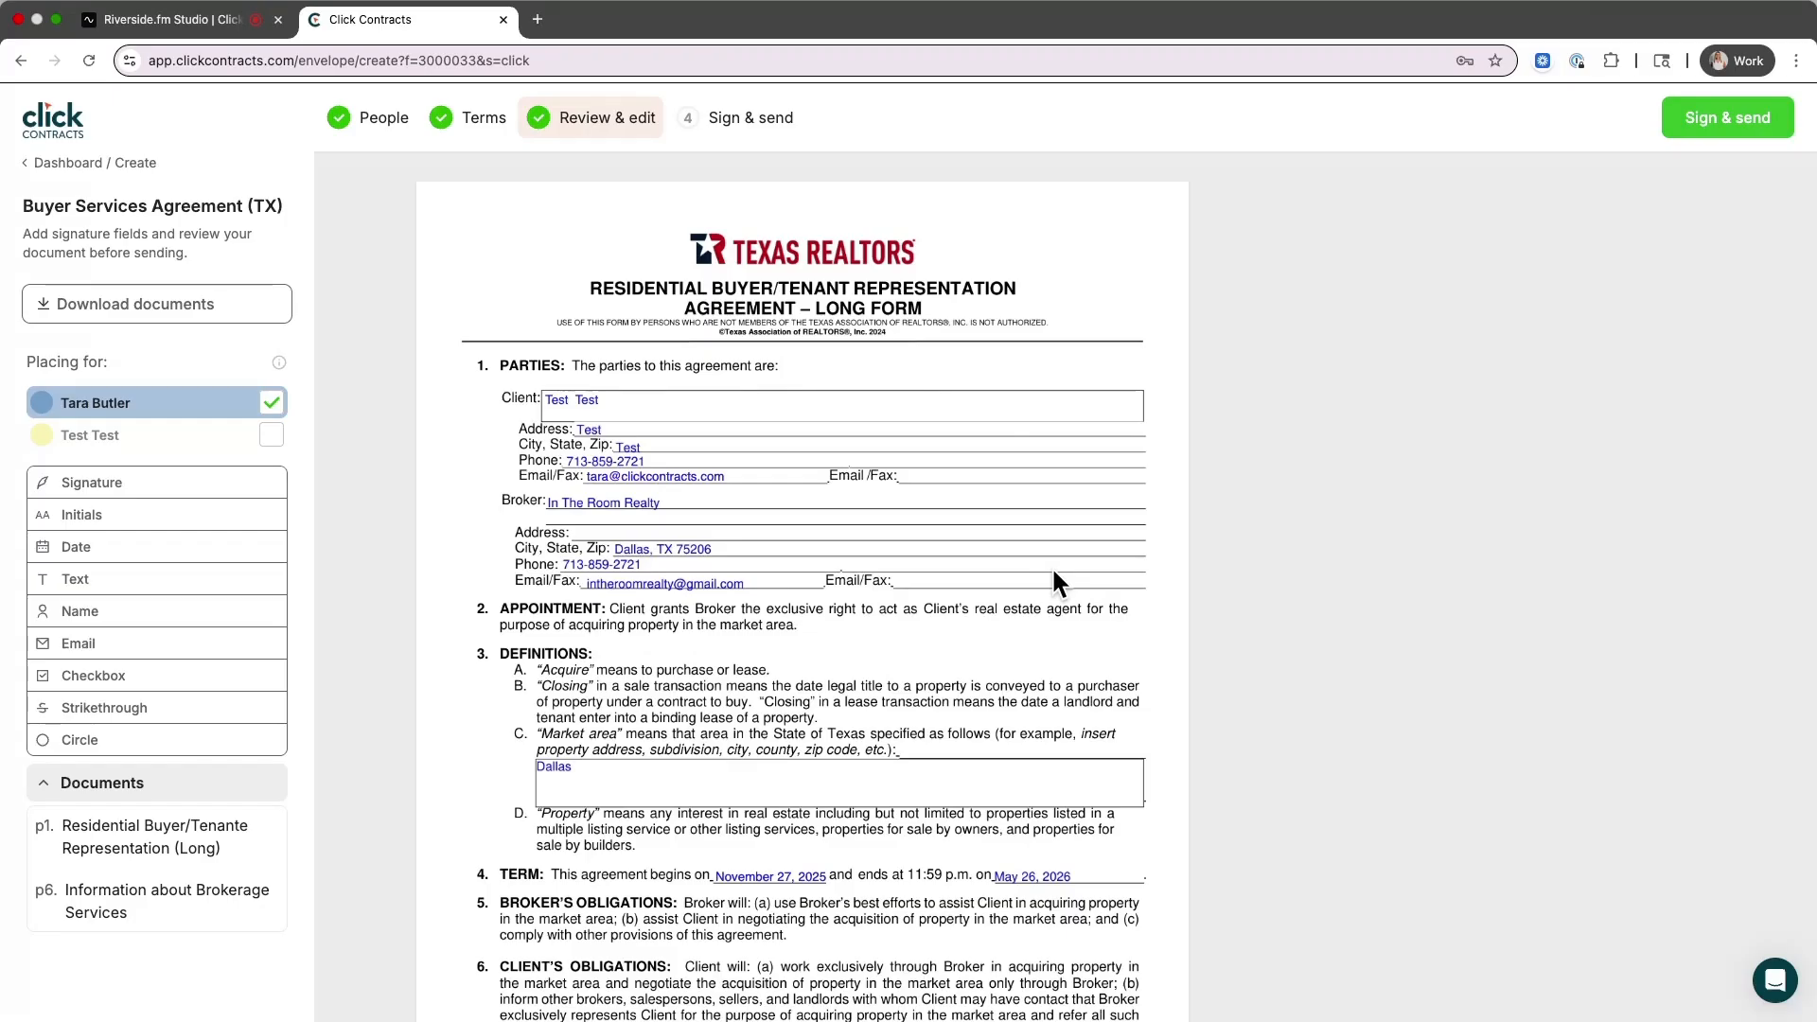
{"action": "scroll", "coordinate": [1018, 513], "scroll_direction": "down", "scroll_amount": 7}
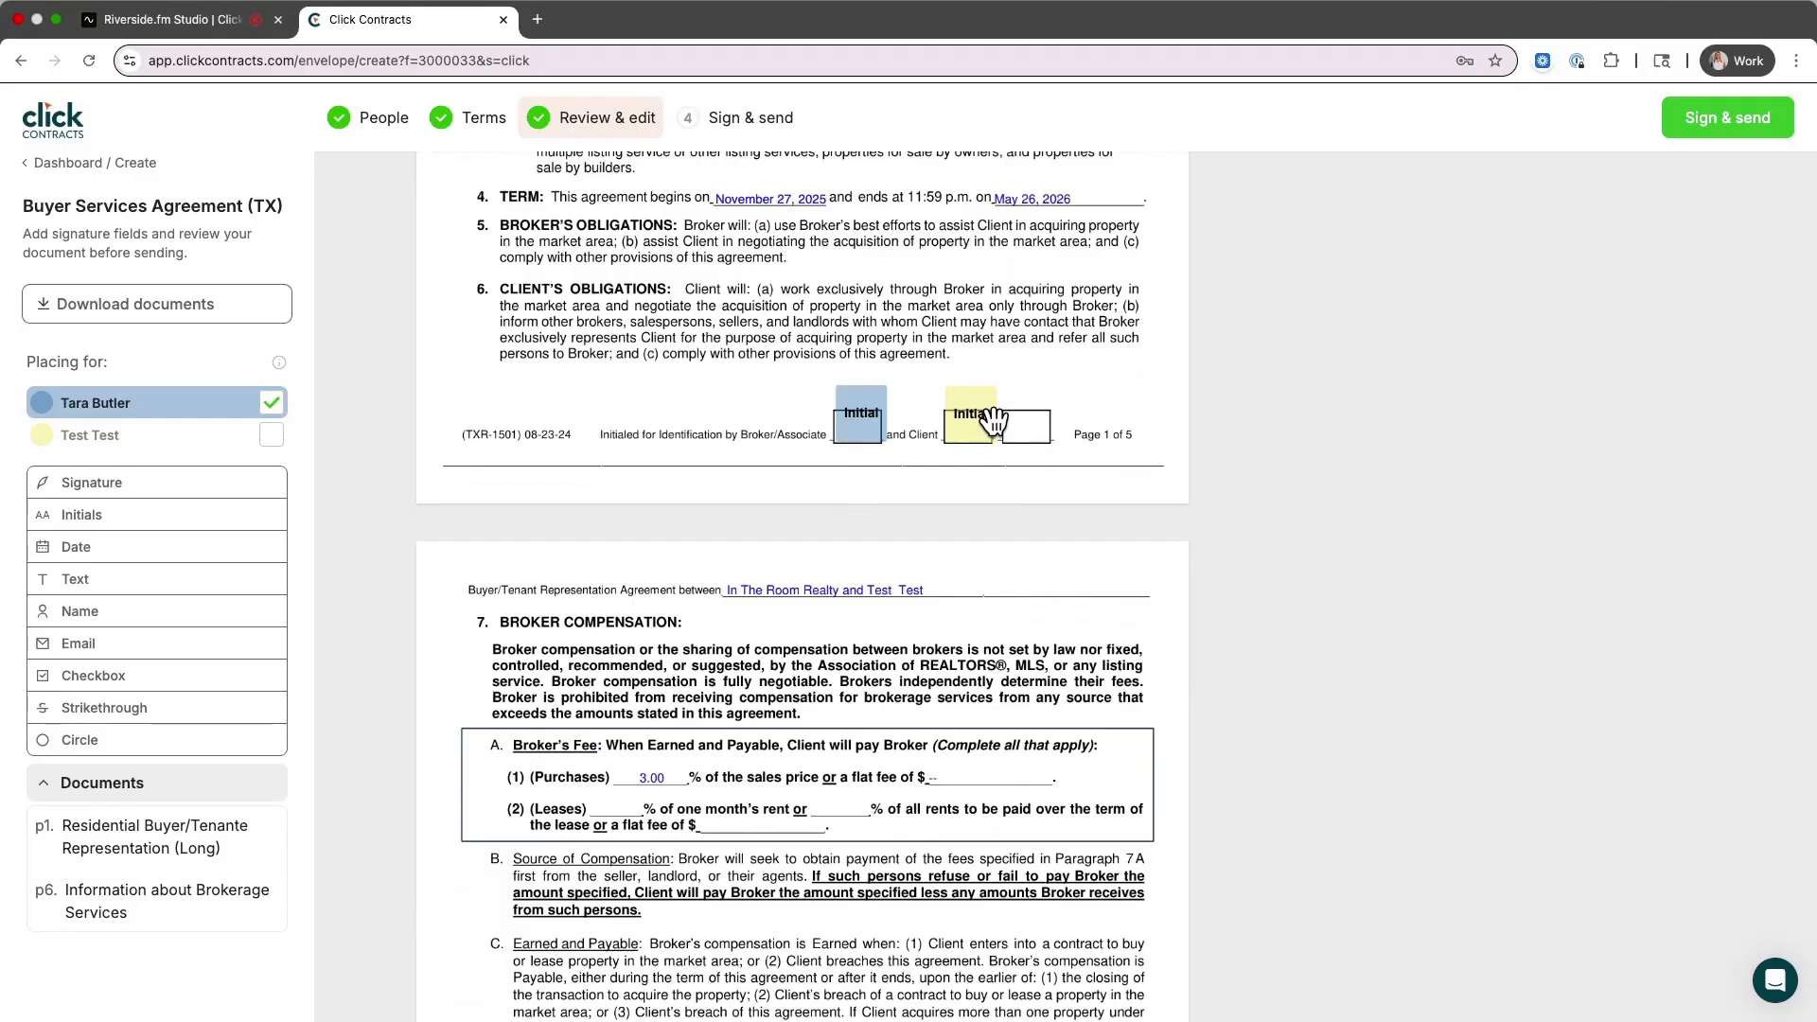
{"action": "scroll", "coordinate": [992, 418], "scroll_direction": "down", "scroll_amount": 10}
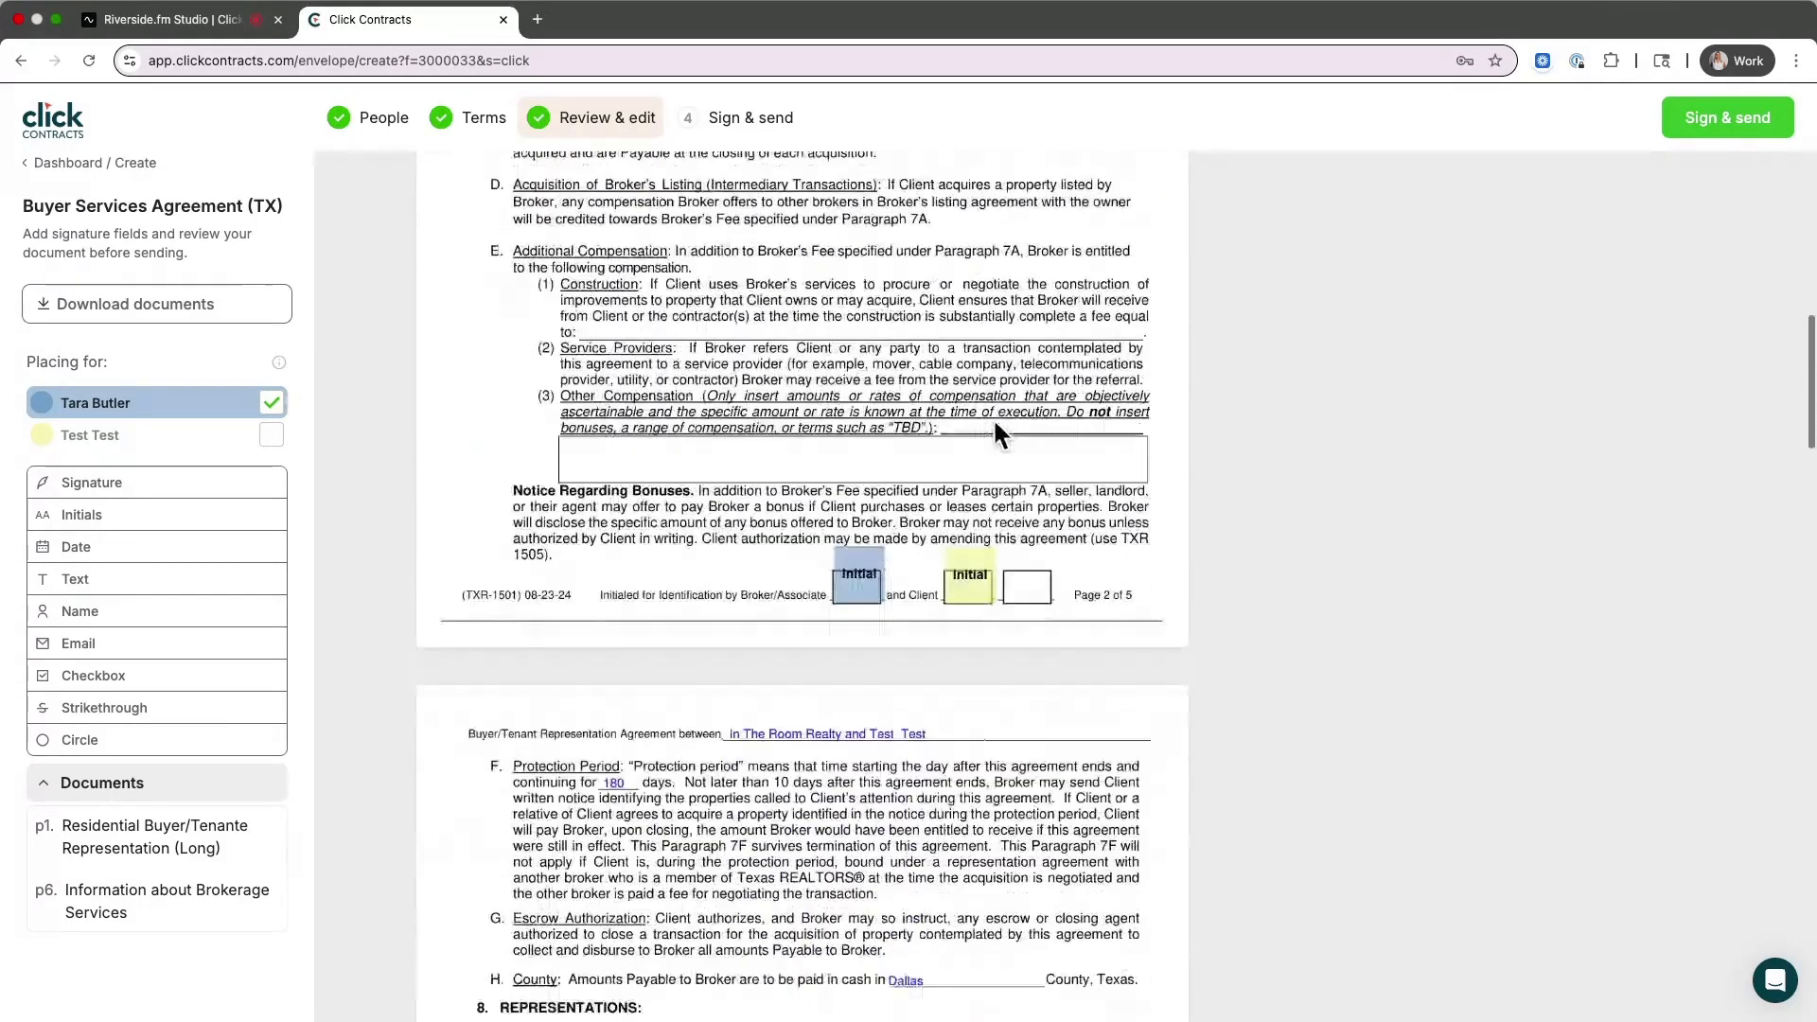
{"action": "scroll", "coordinate": [994, 423], "scroll_direction": "down", "scroll_amount": 20}
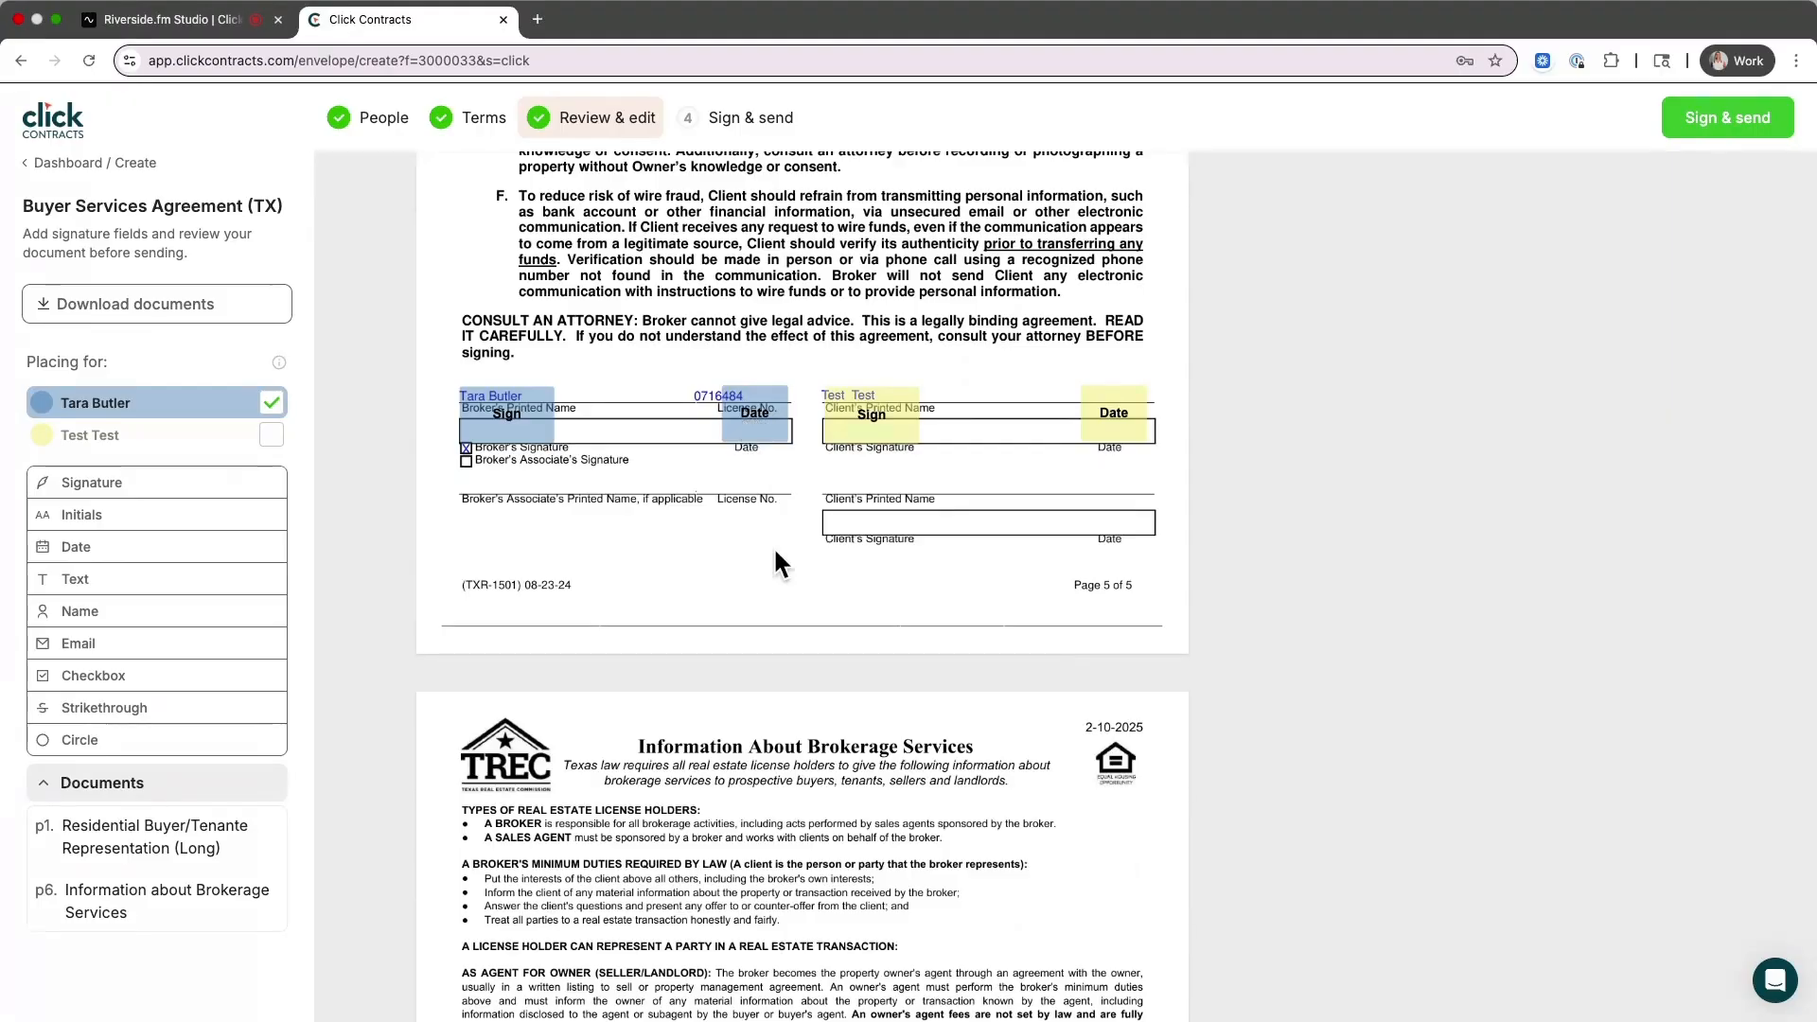
{"action": "scroll", "coordinate": [774, 553], "scroll_direction": "down", "scroll_amount": 3}
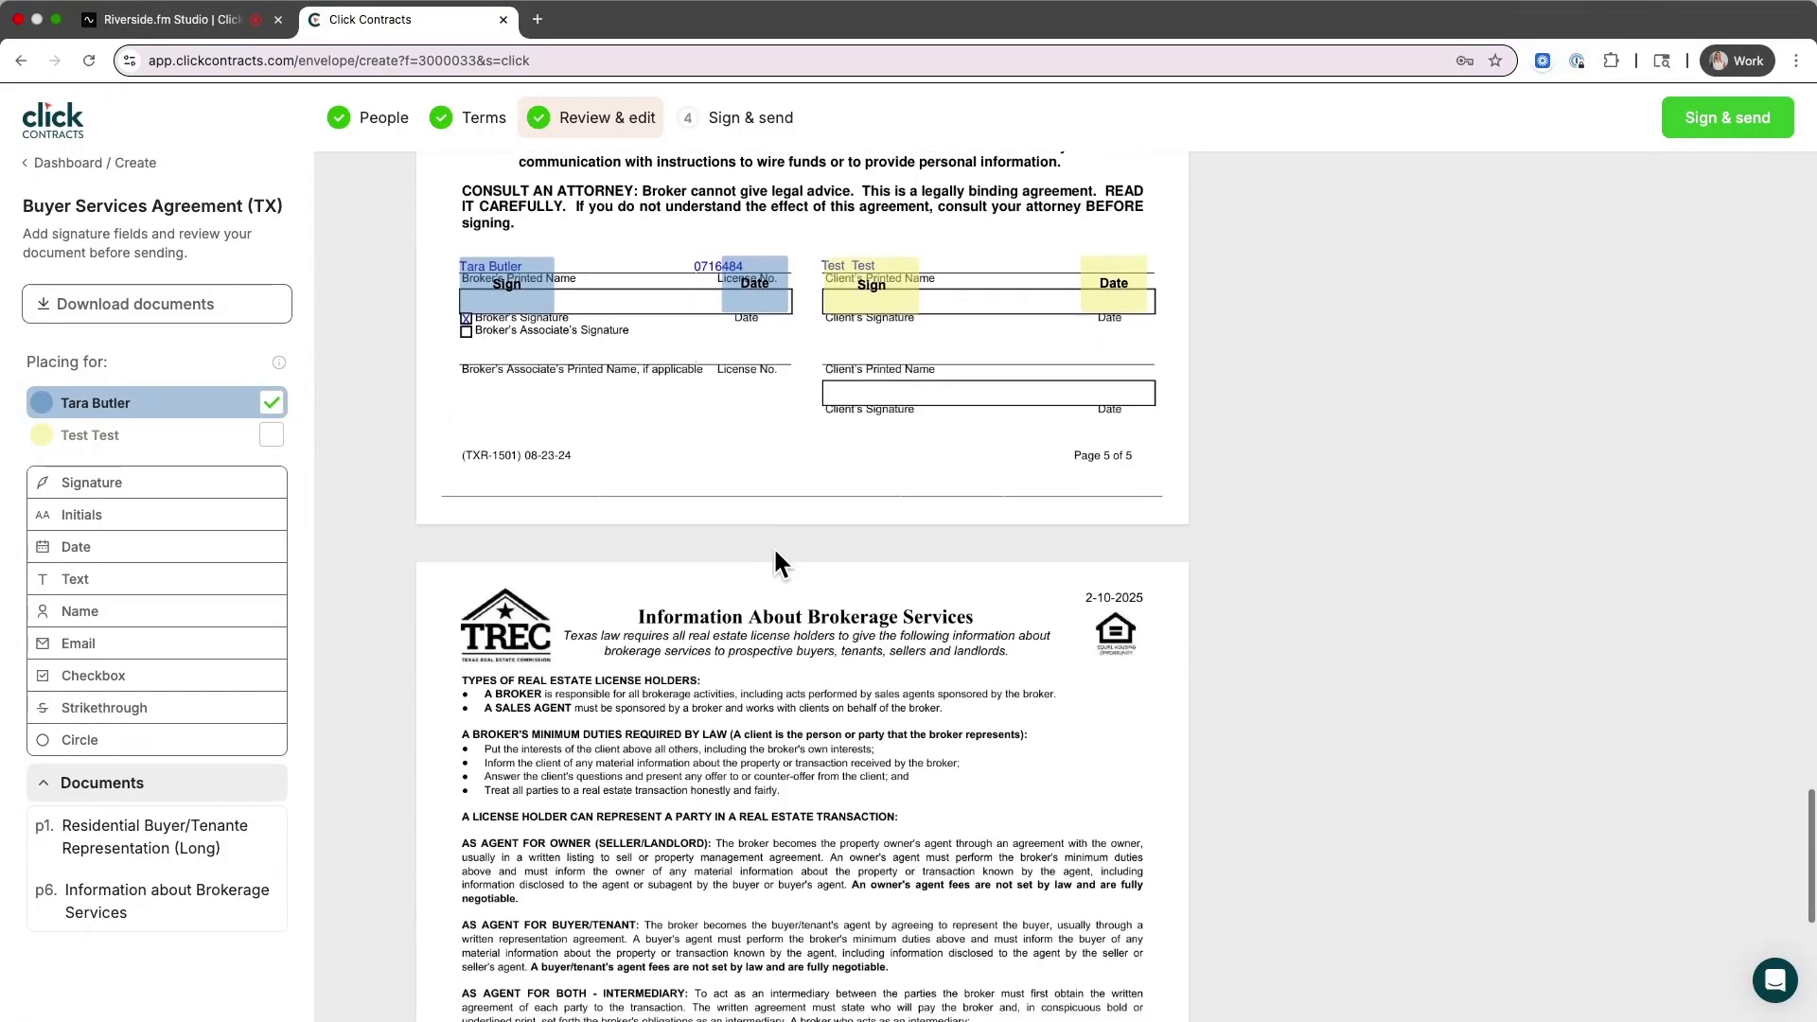
{"action": "scroll", "coordinate": [776, 557], "scroll_direction": "down", "scroll_amount": 5}
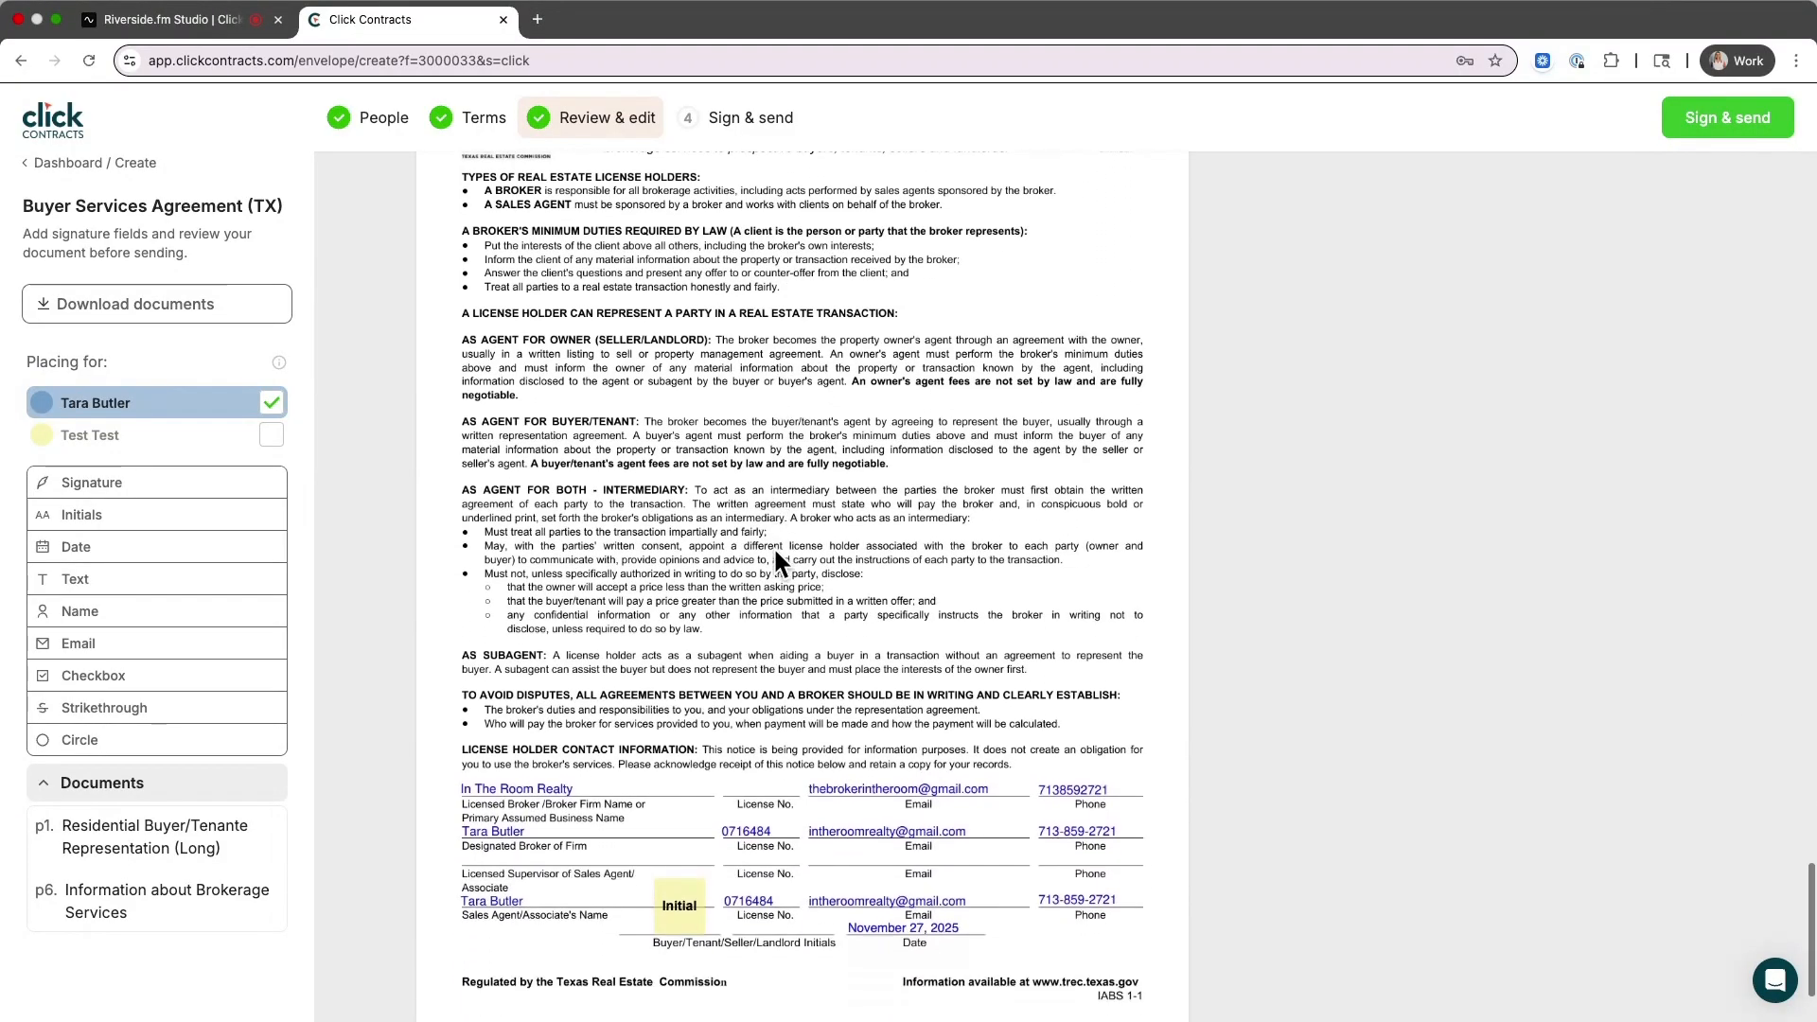
{"action": "scroll", "coordinate": [776, 561], "scroll_direction": "down", "scroll_amount": 1}
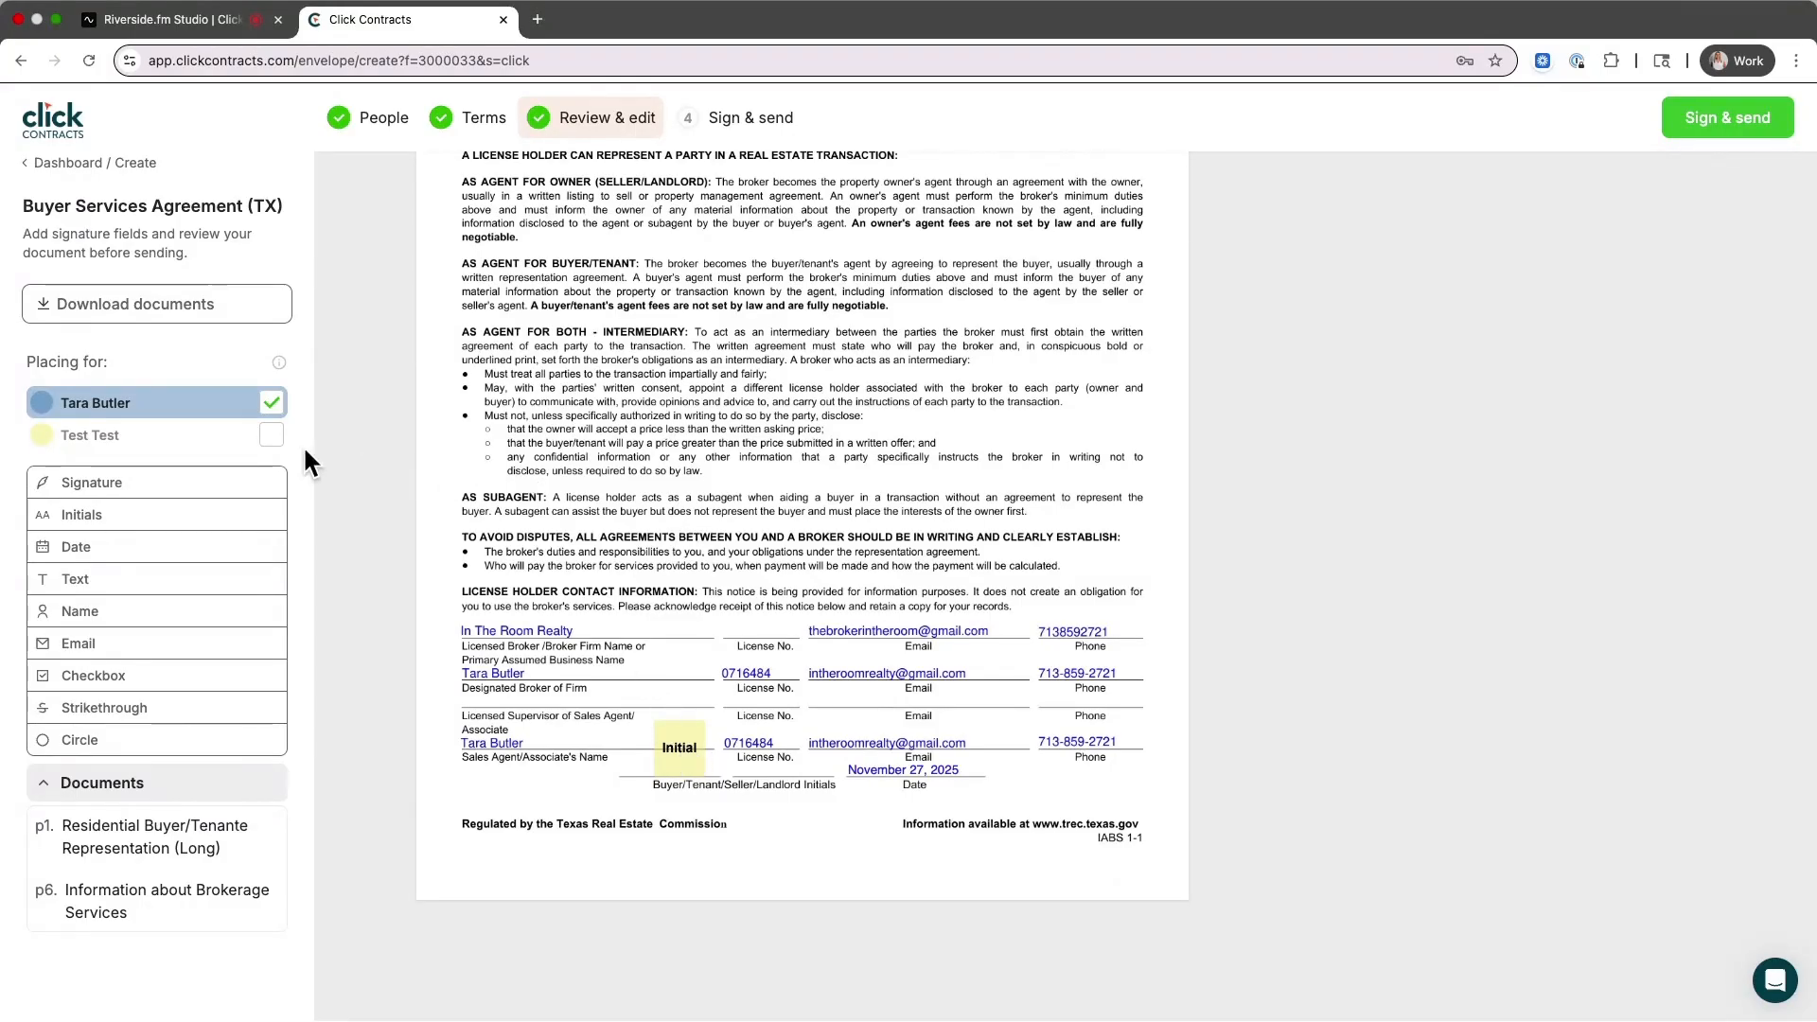
Toggle field placement between the client and agent signers, then proceed to Sign & send
{"action": "left_click", "coordinate": [272, 436]}
{"action": "left_click", "coordinate": [271, 402]}
{"action": "left_click", "coordinate": [1717, 122]}
Save email reminders every 1 day, 5 times, and keep the agent-then-client signing order
{"action": "left_click", "coordinate": [199, 358]}
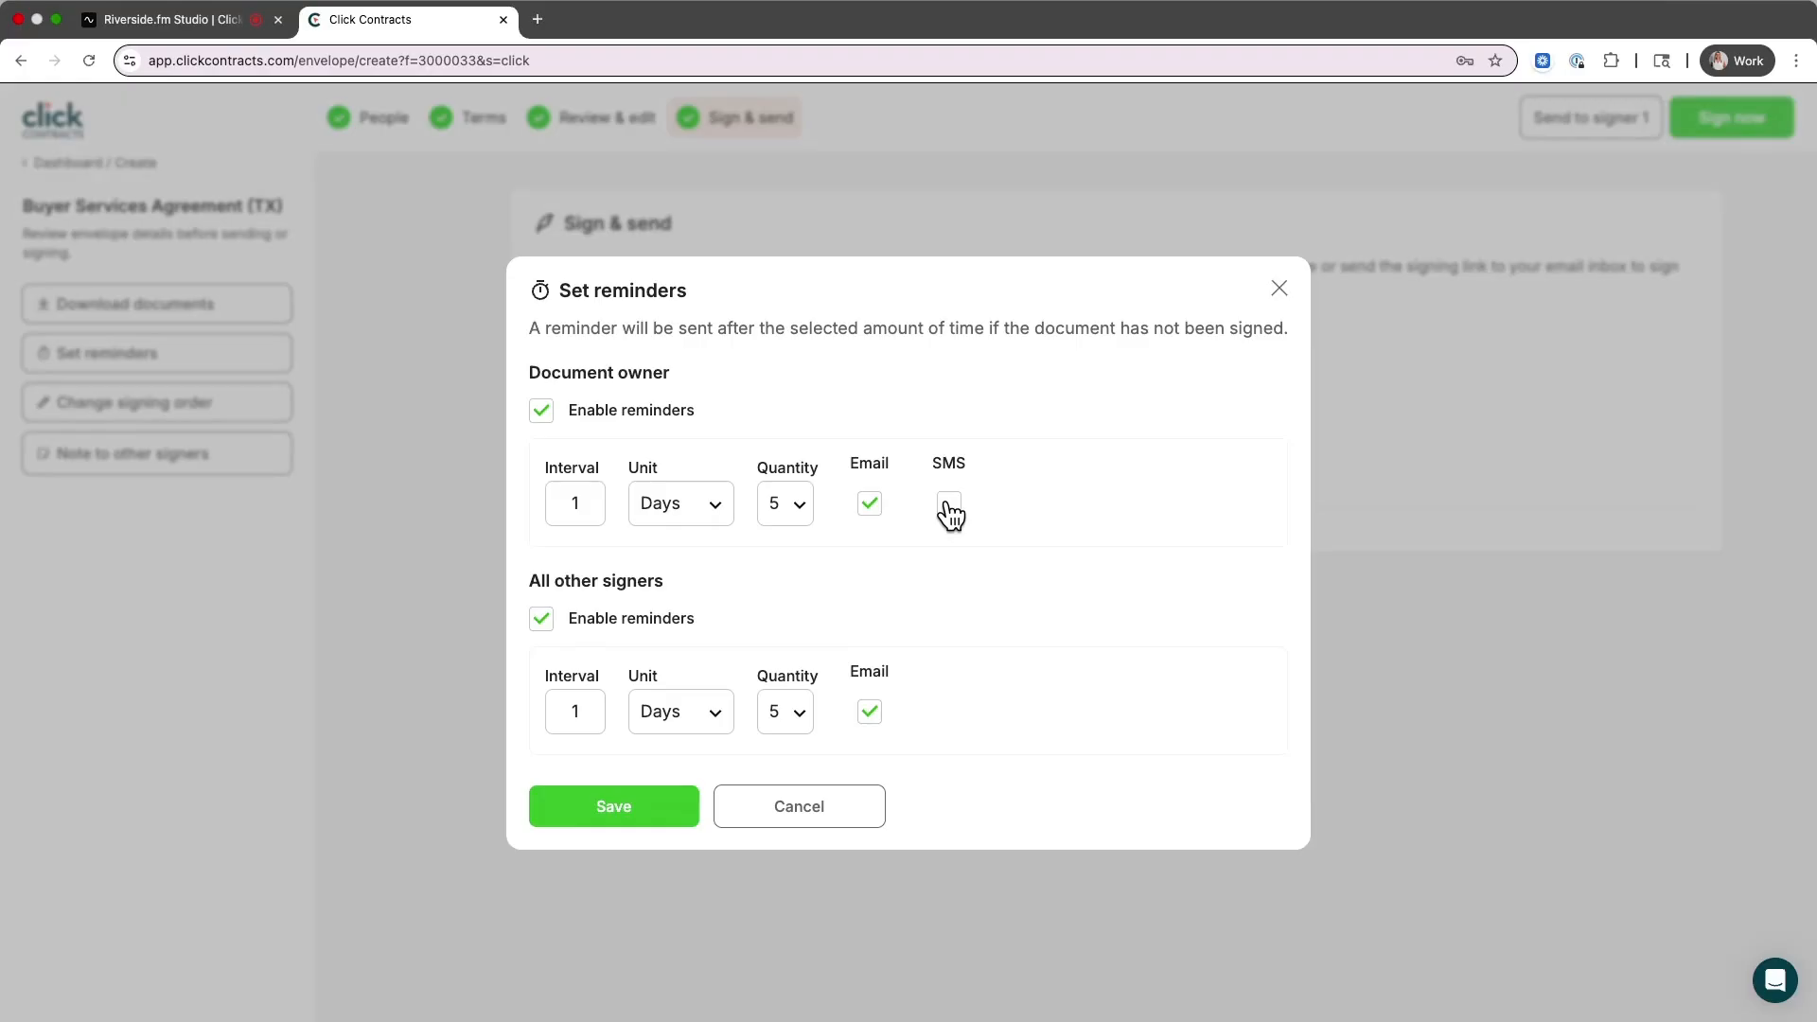
{"action": "left_click", "coordinate": [646, 819]}
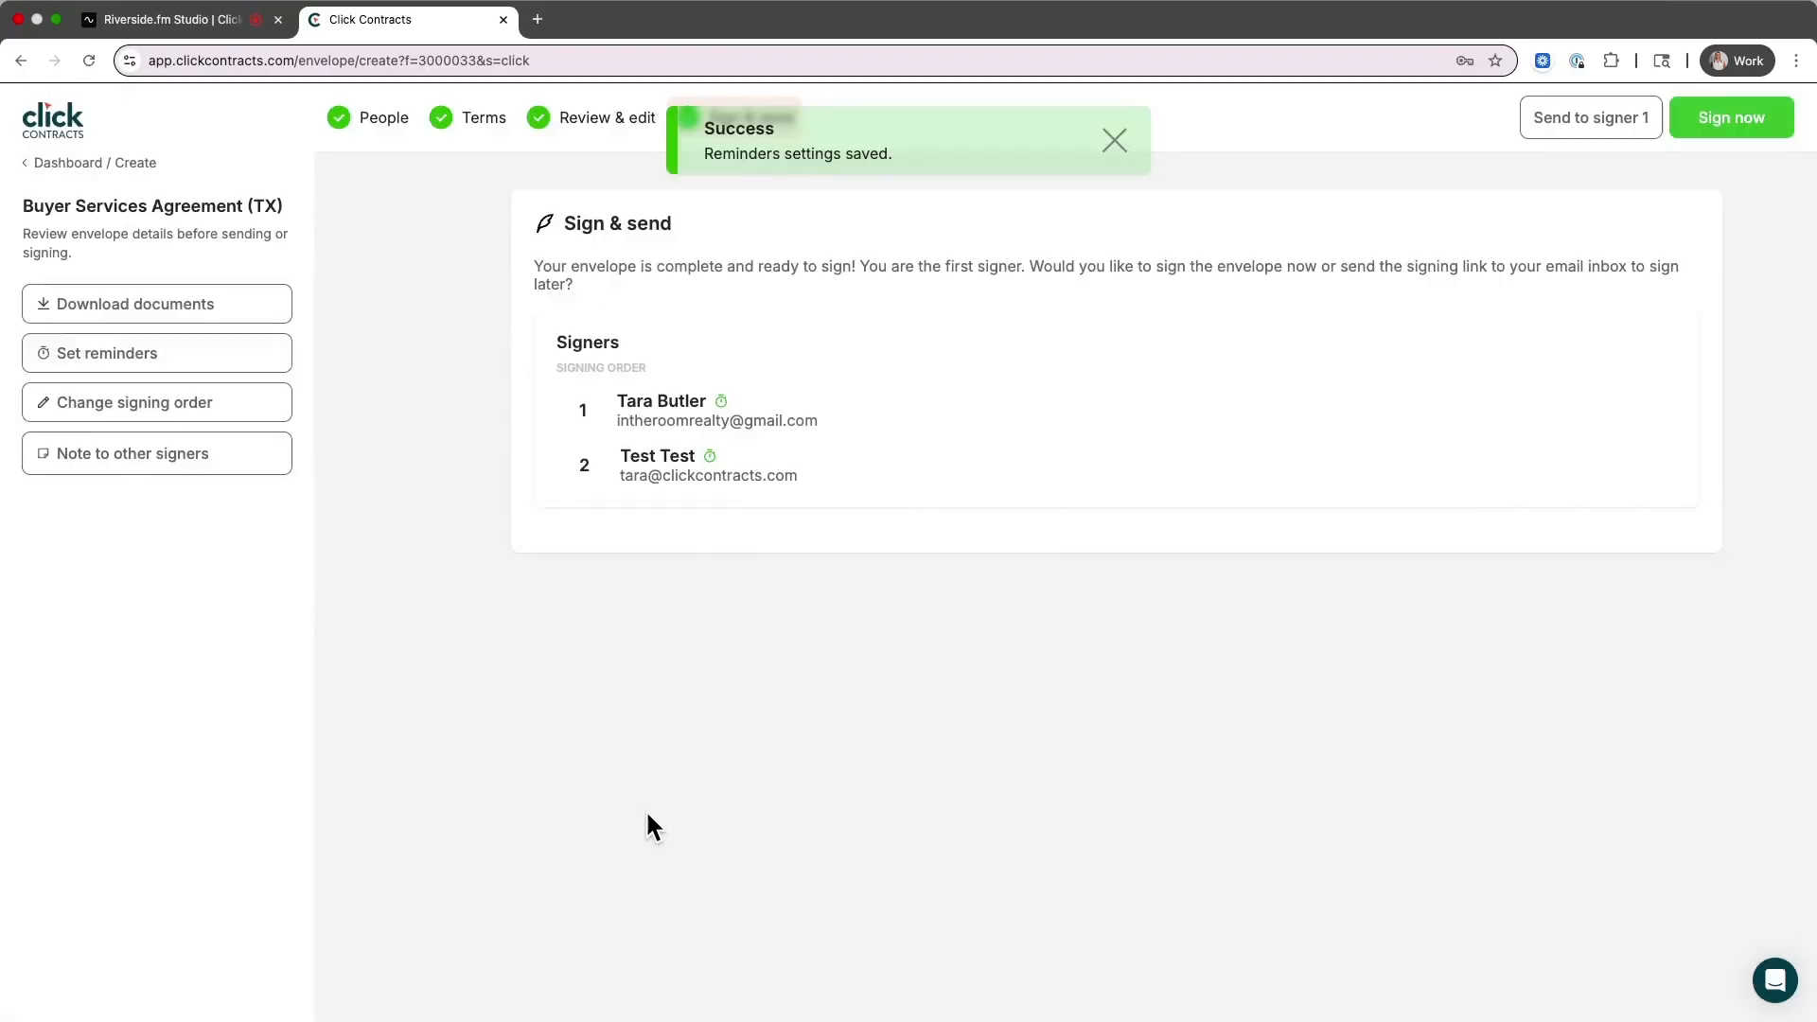
{"action": "left_click", "coordinate": [239, 412]}
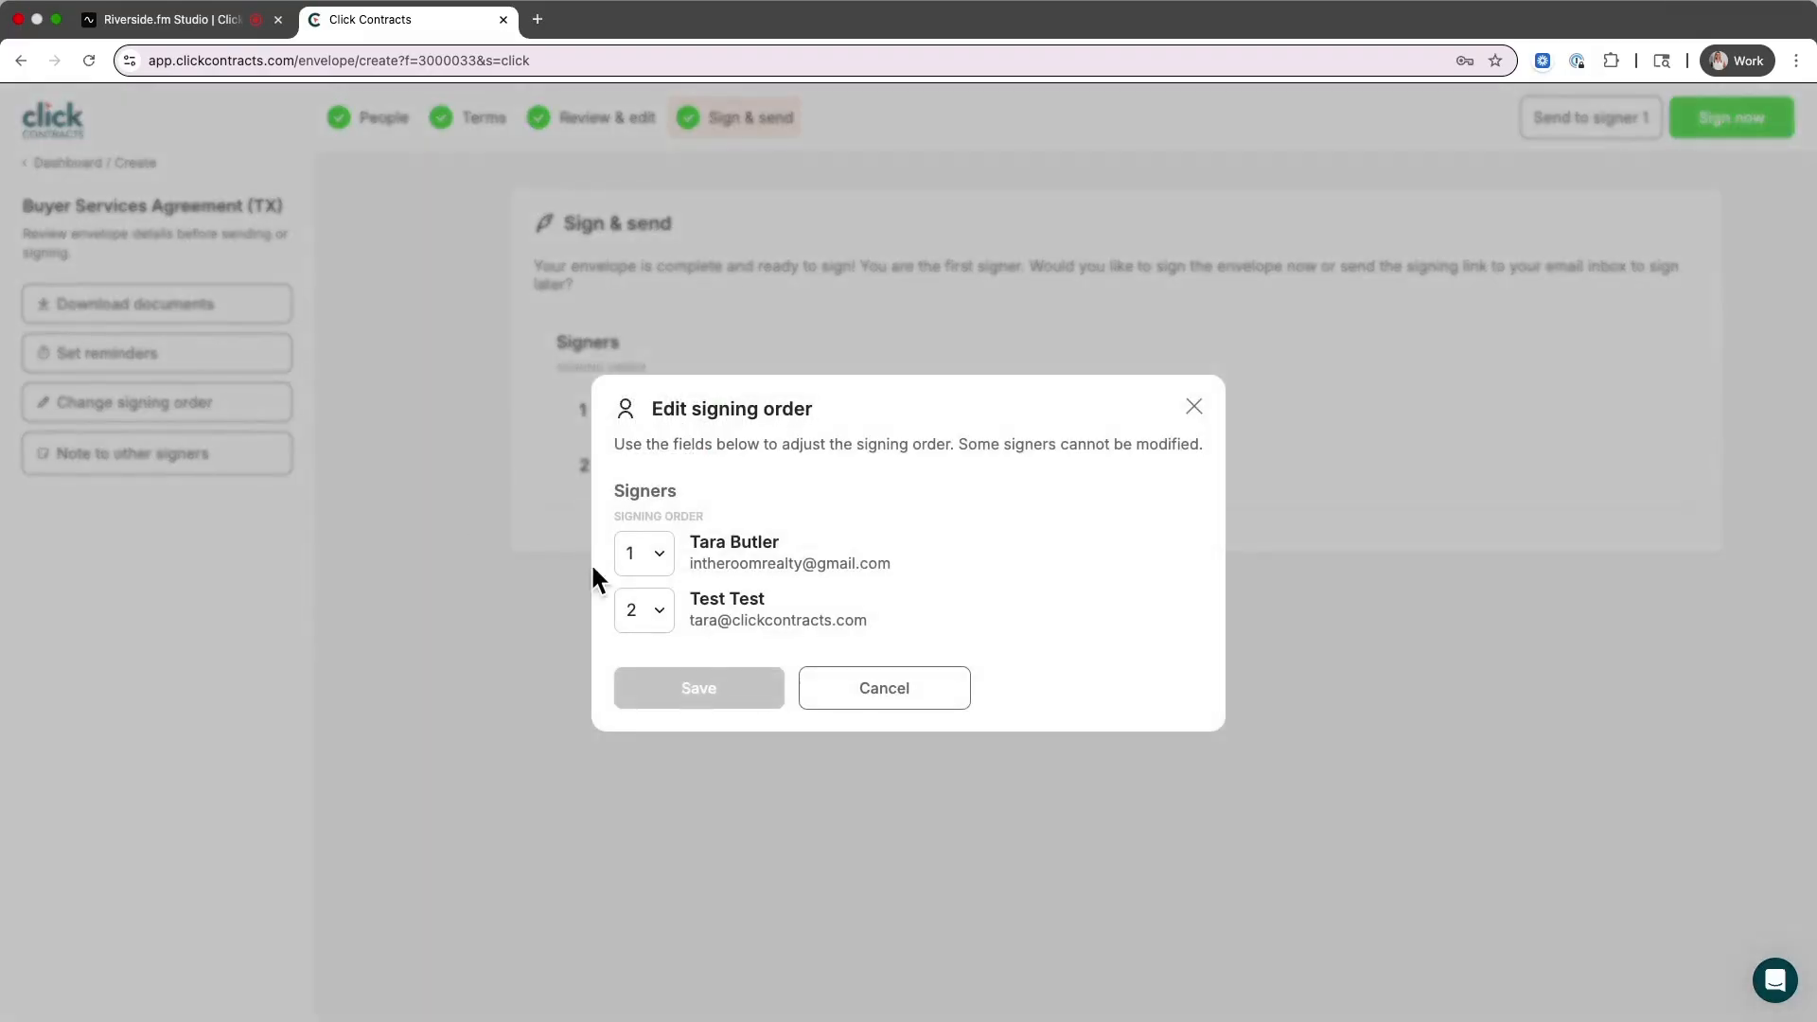
{"action": "left_click", "coordinate": [708, 686]}
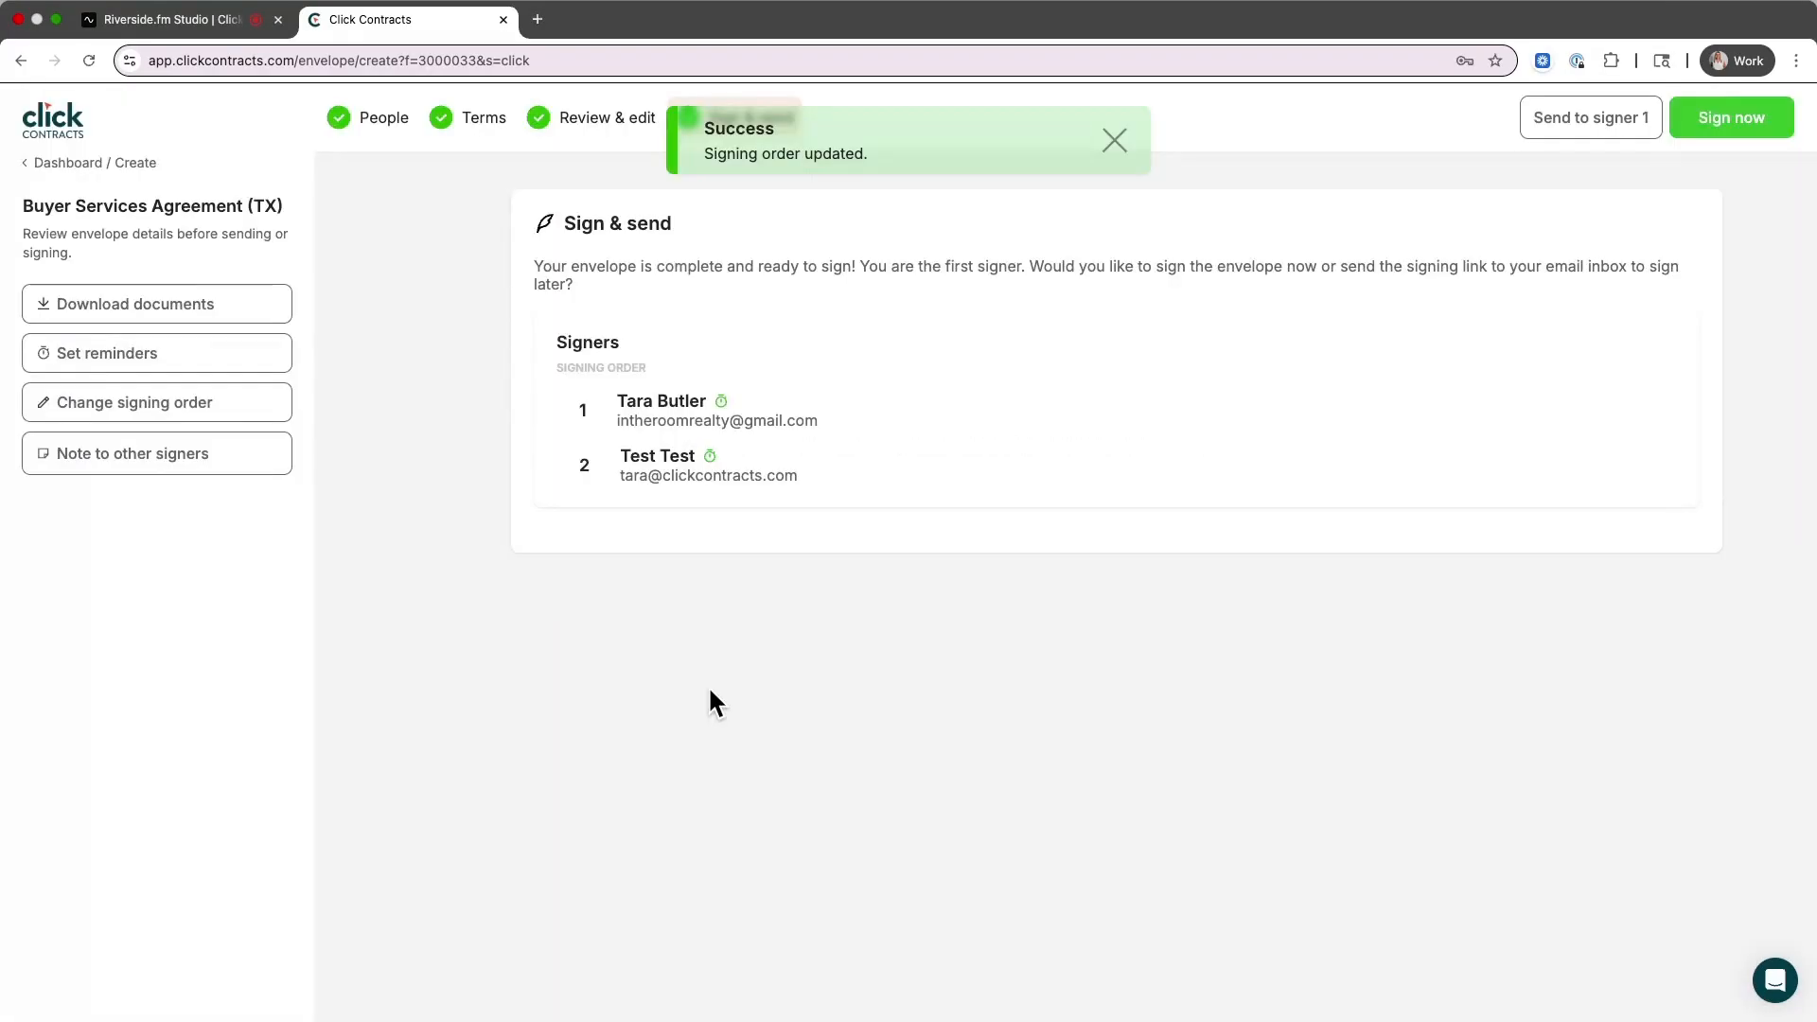
Open the note to other signers, then begin signing the envelope as the first signer
{"action": "left_click", "coordinate": [165, 462]}
{"action": "left_click", "coordinate": [456, 407]}
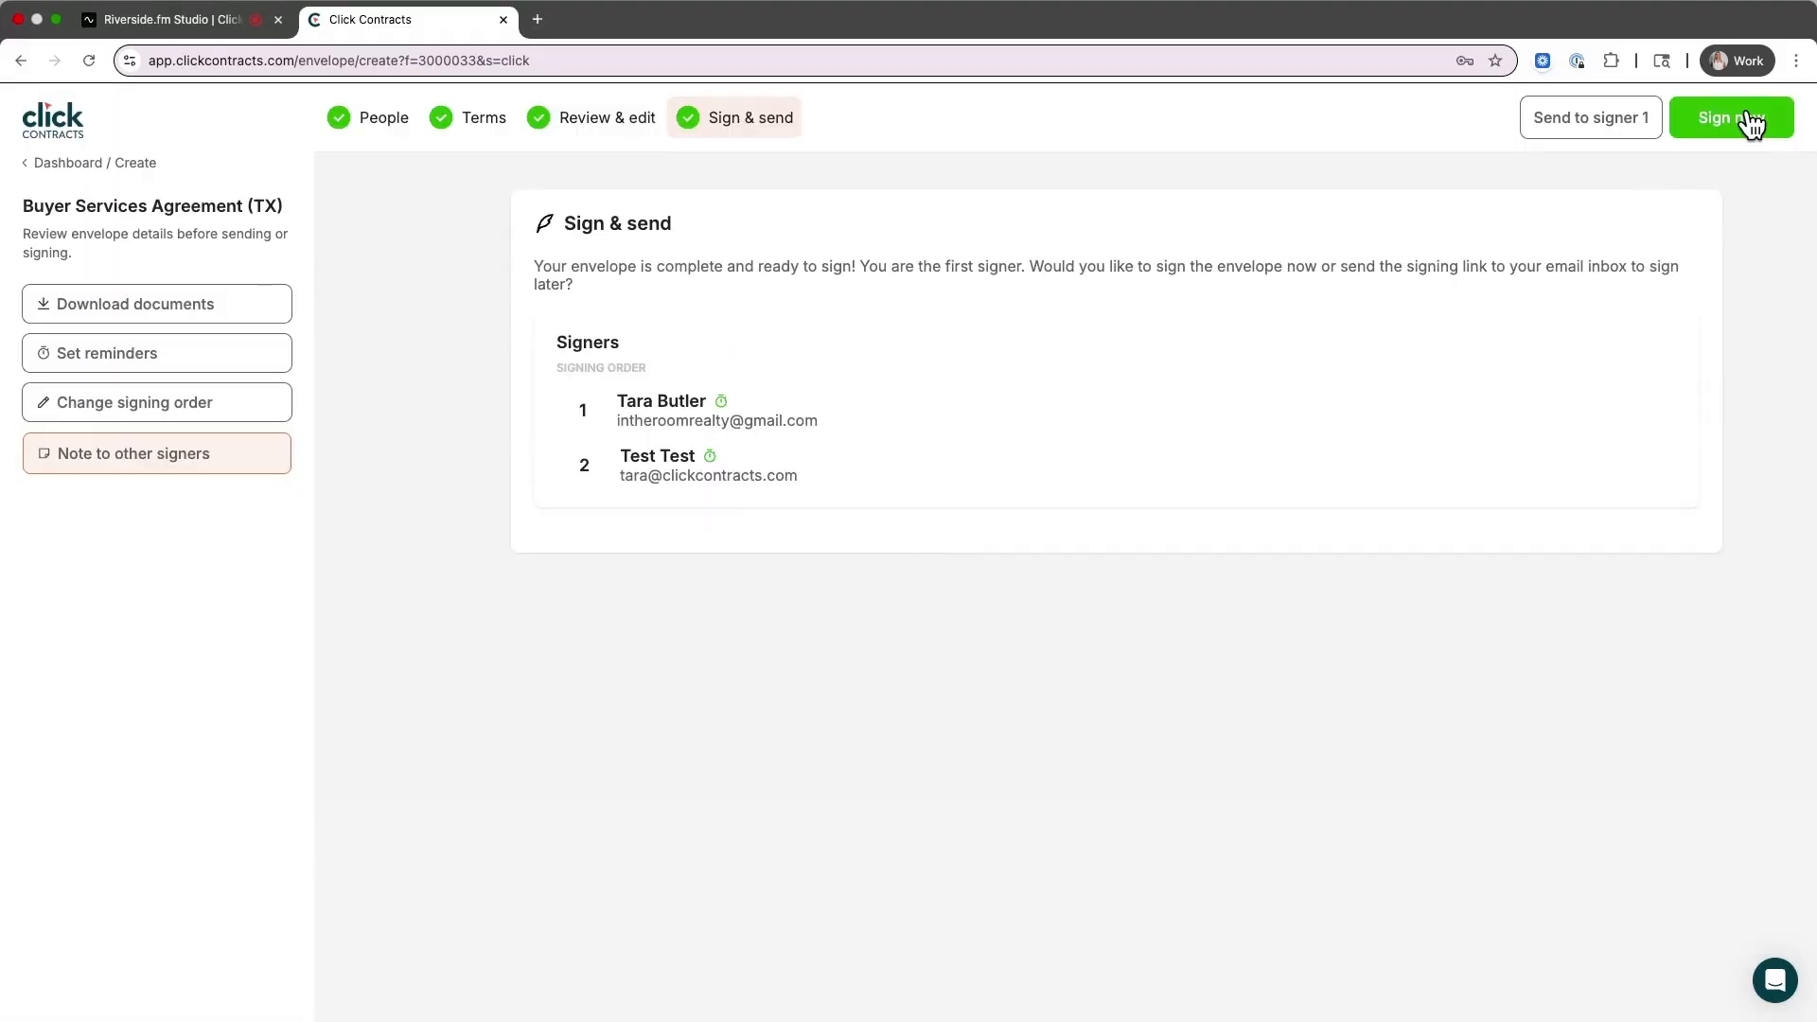
{"action": "left_click", "coordinate": [1751, 121]}
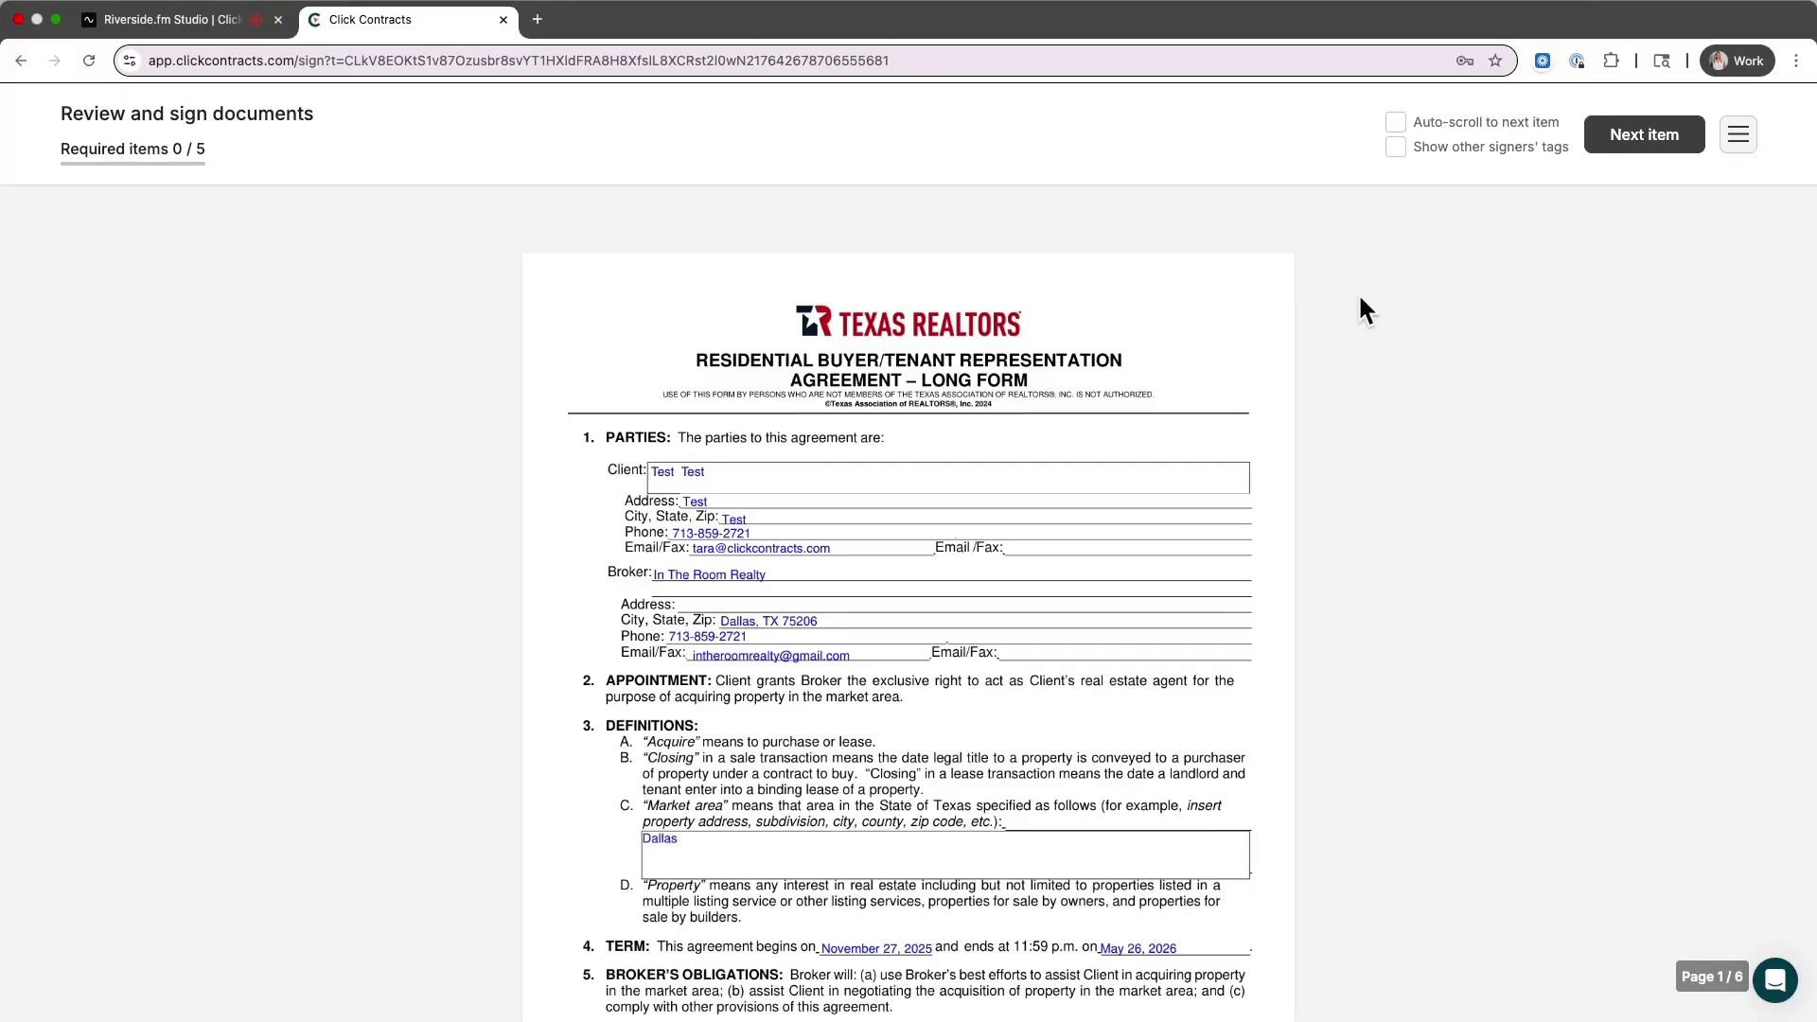
Adopt a signature and initials in the Pacifico font
{"action": "scroll", "coordinate": [1360, 286], "scroll_direction": "down", "scroll_amount": 4}
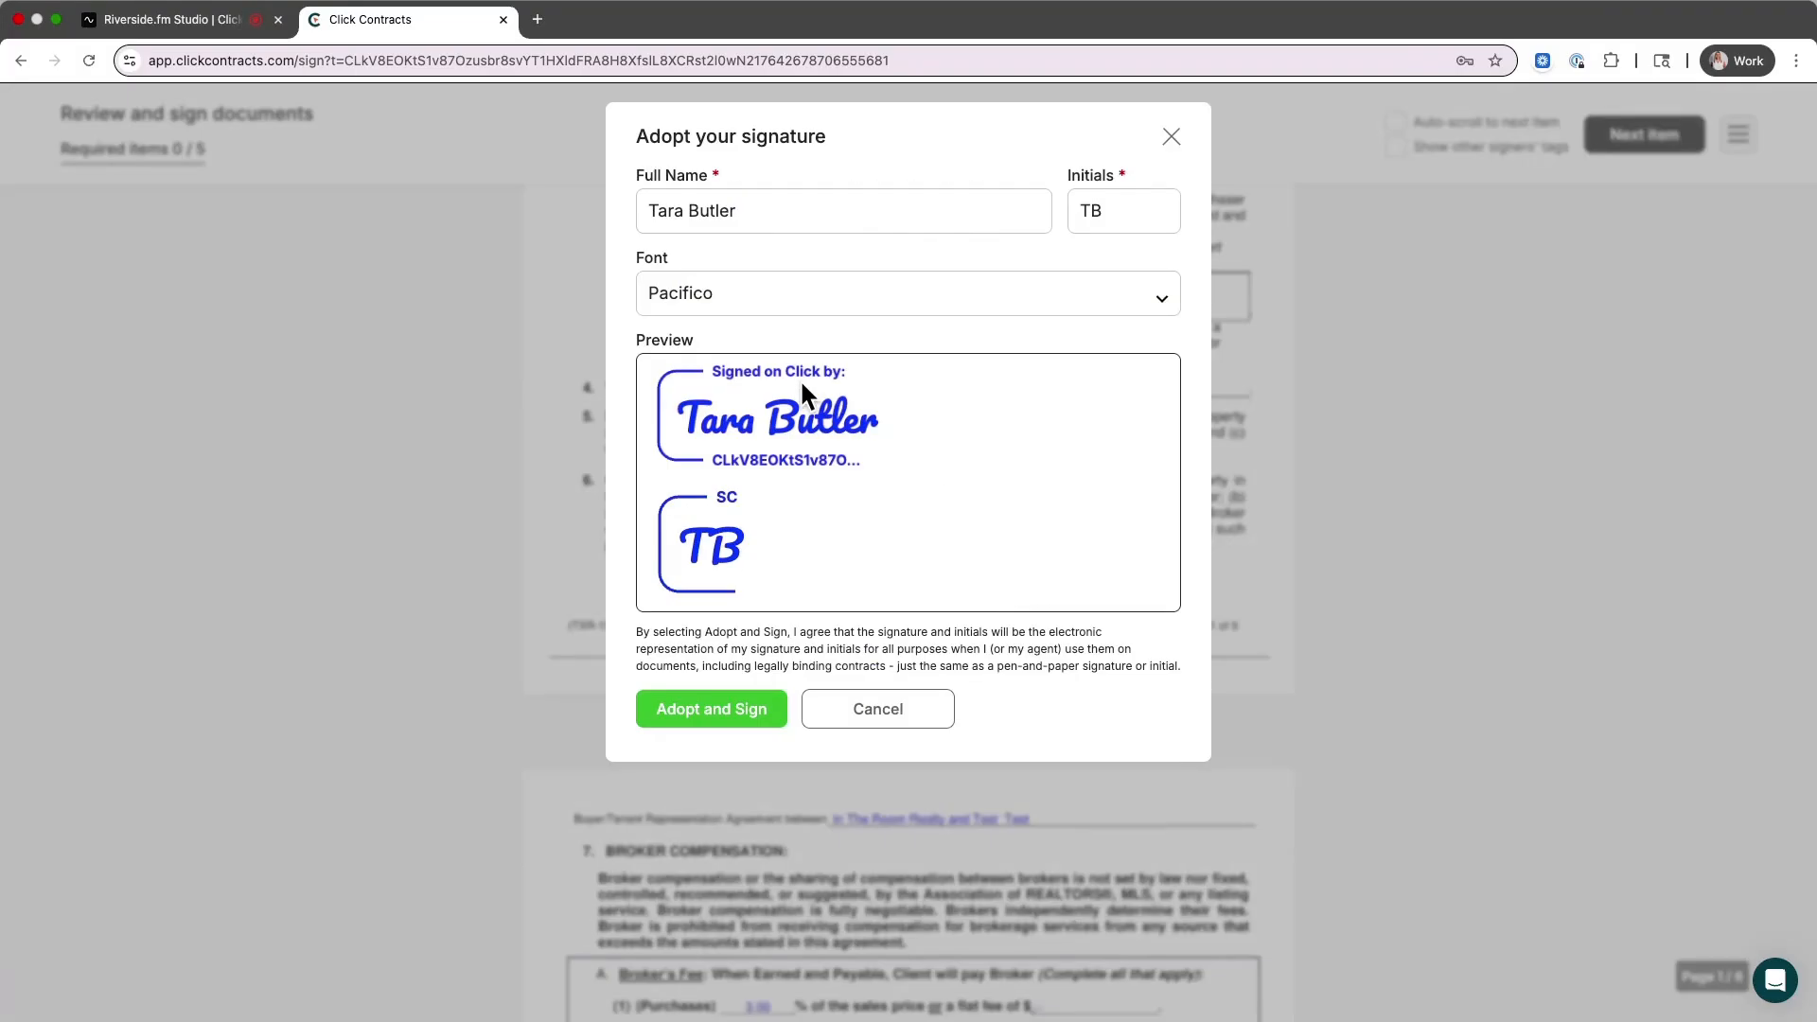
{"action": "left_click", "coordinate": [840, 283]}
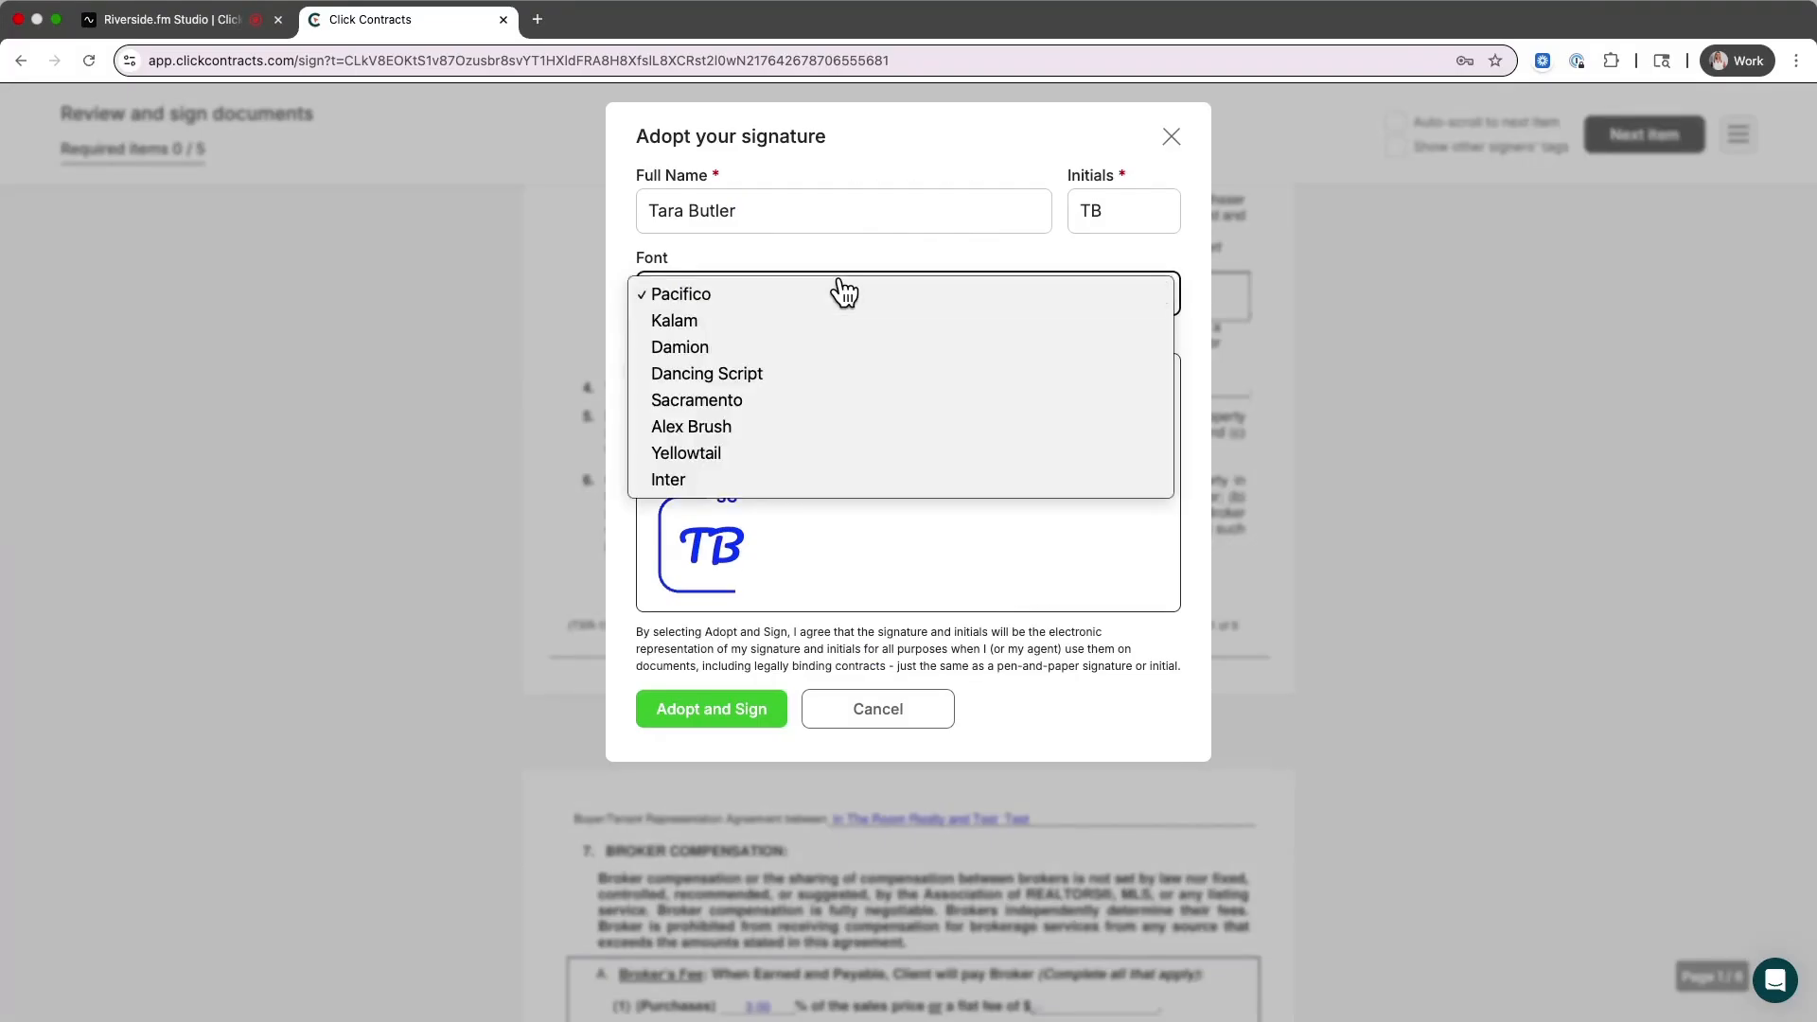
{"action": "left_click", "coordinate": [832, 305]}
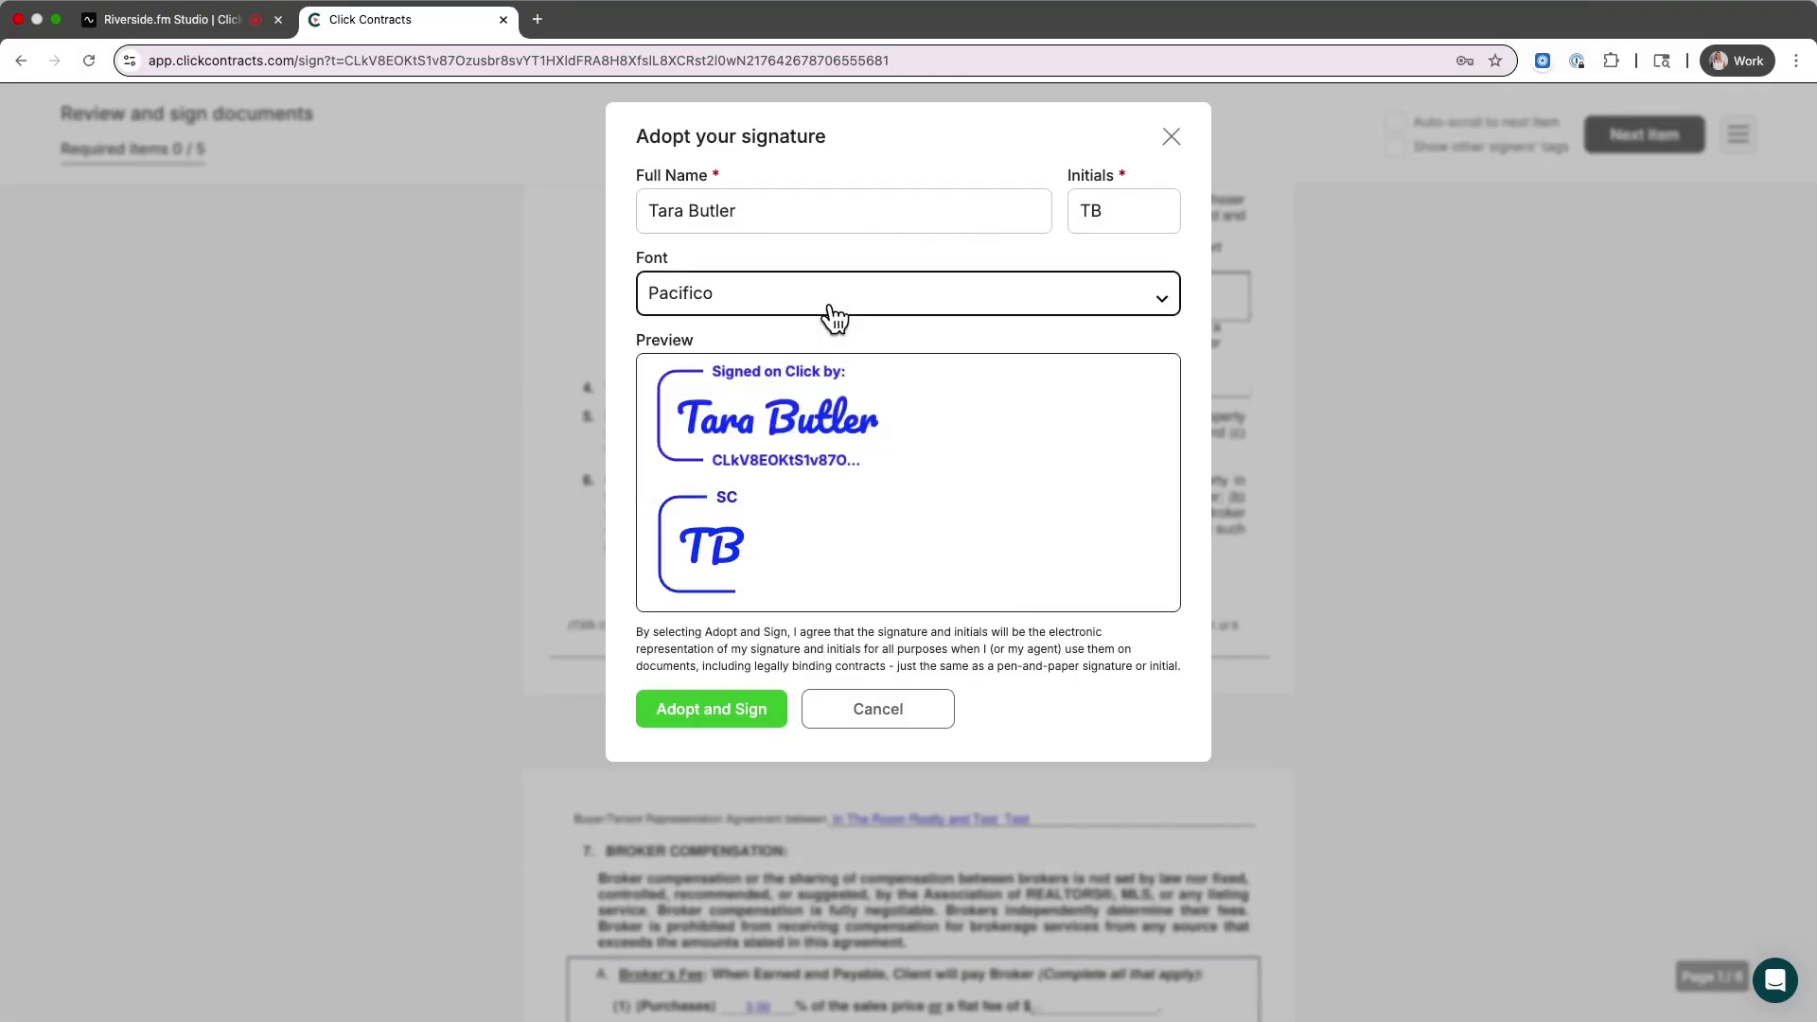
{"action": "left_click", "coordinate": [717, 709]}
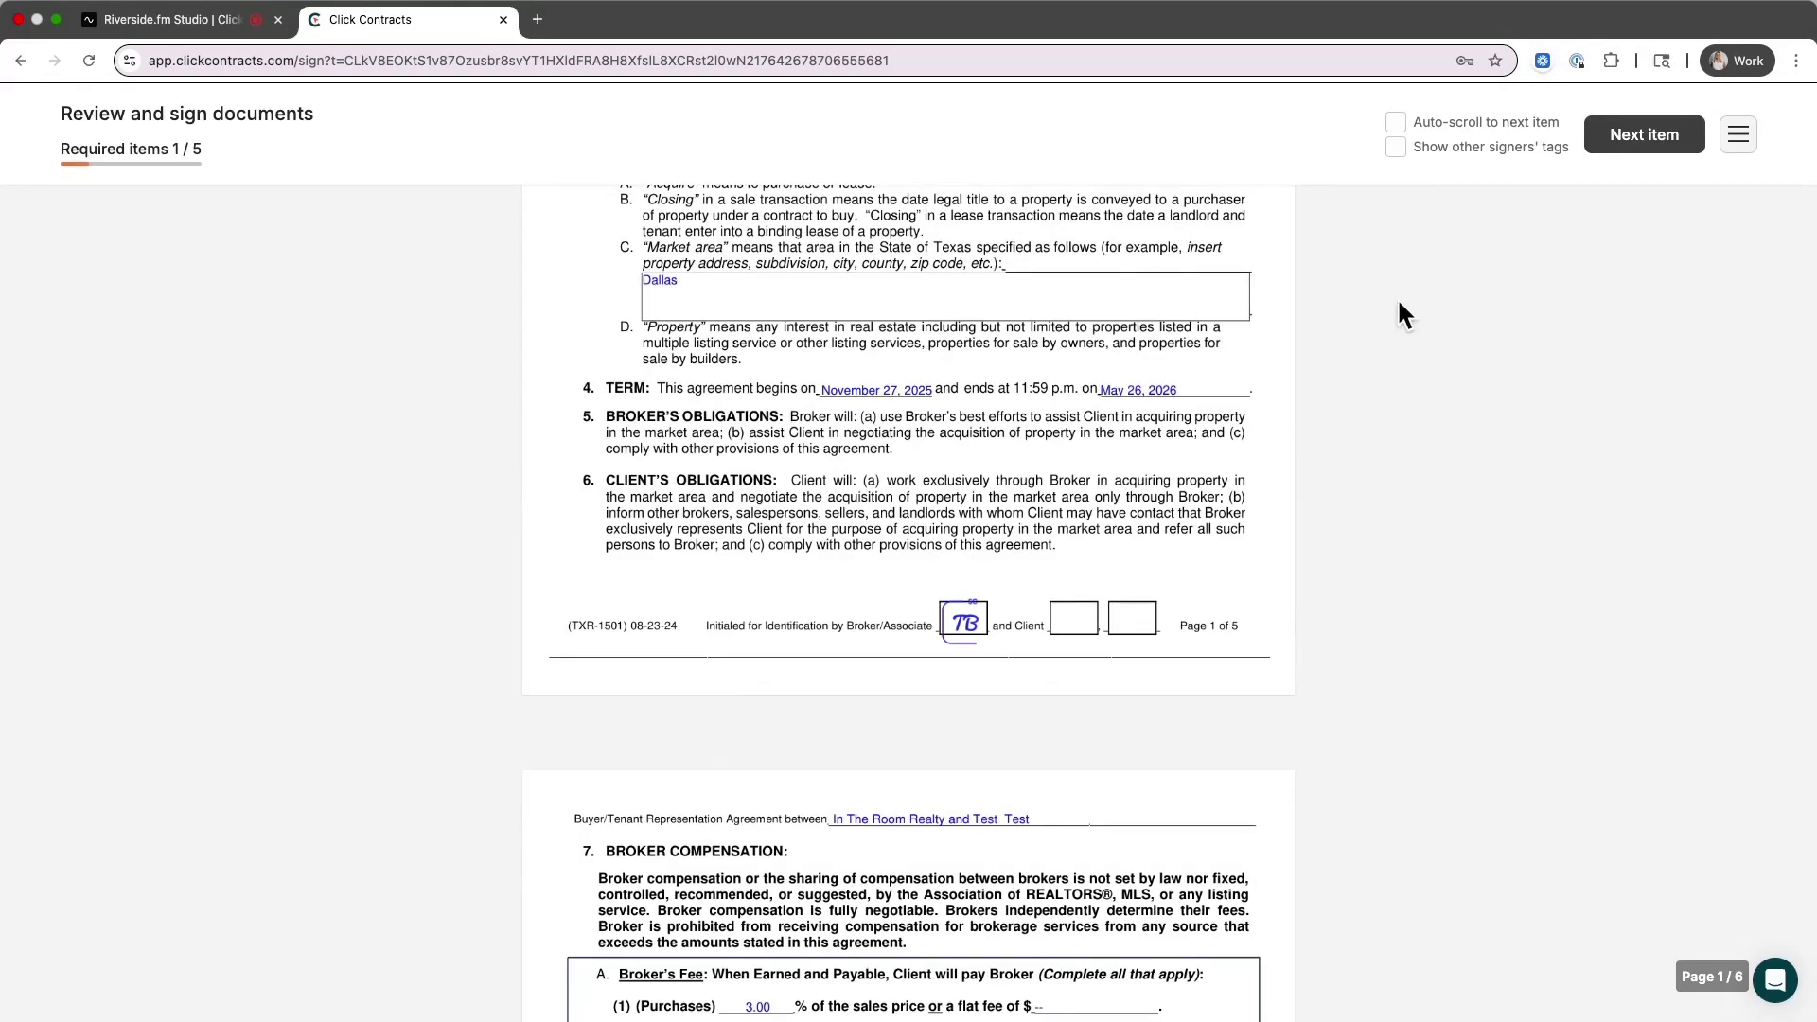
Turn on auto-scroll to the next item and initial the broker box on page 4
{"action": "left_click", "coordinate": [1406, 123]}
{"action": "left_click", "coordinate": [1647, 135]}
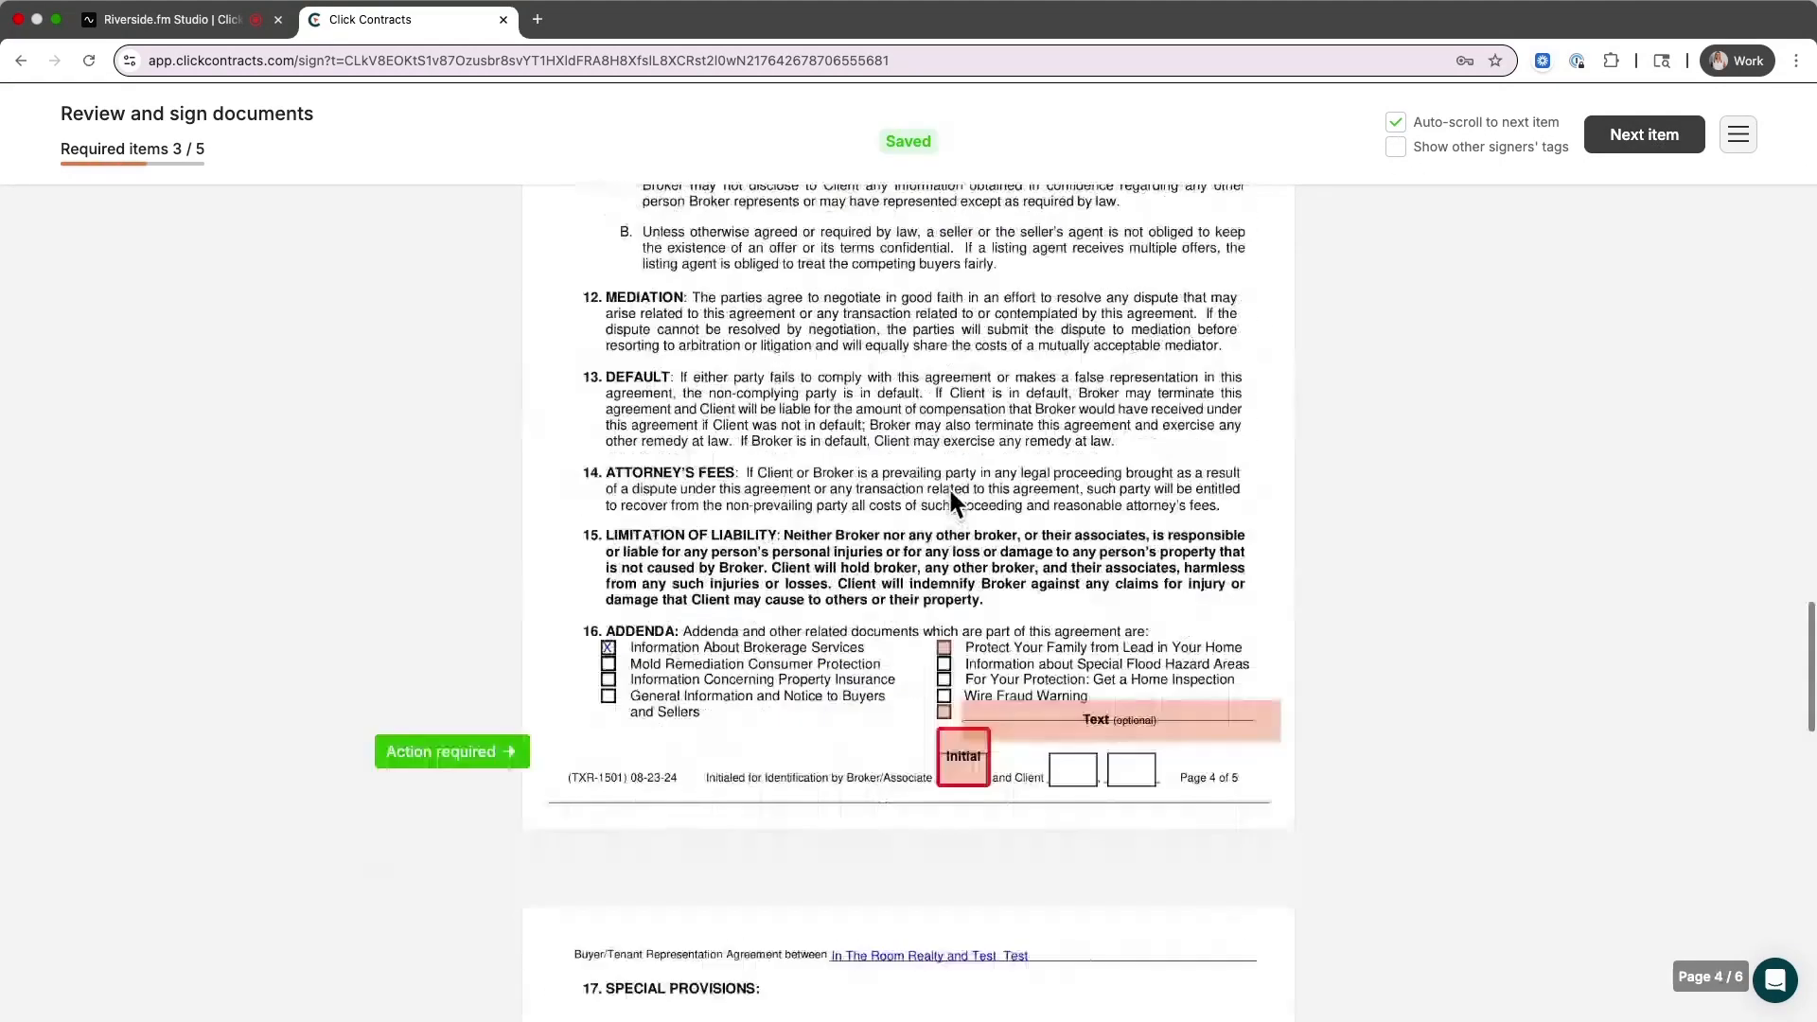
{"action": "left_click", "coordinate": [975, 499]}
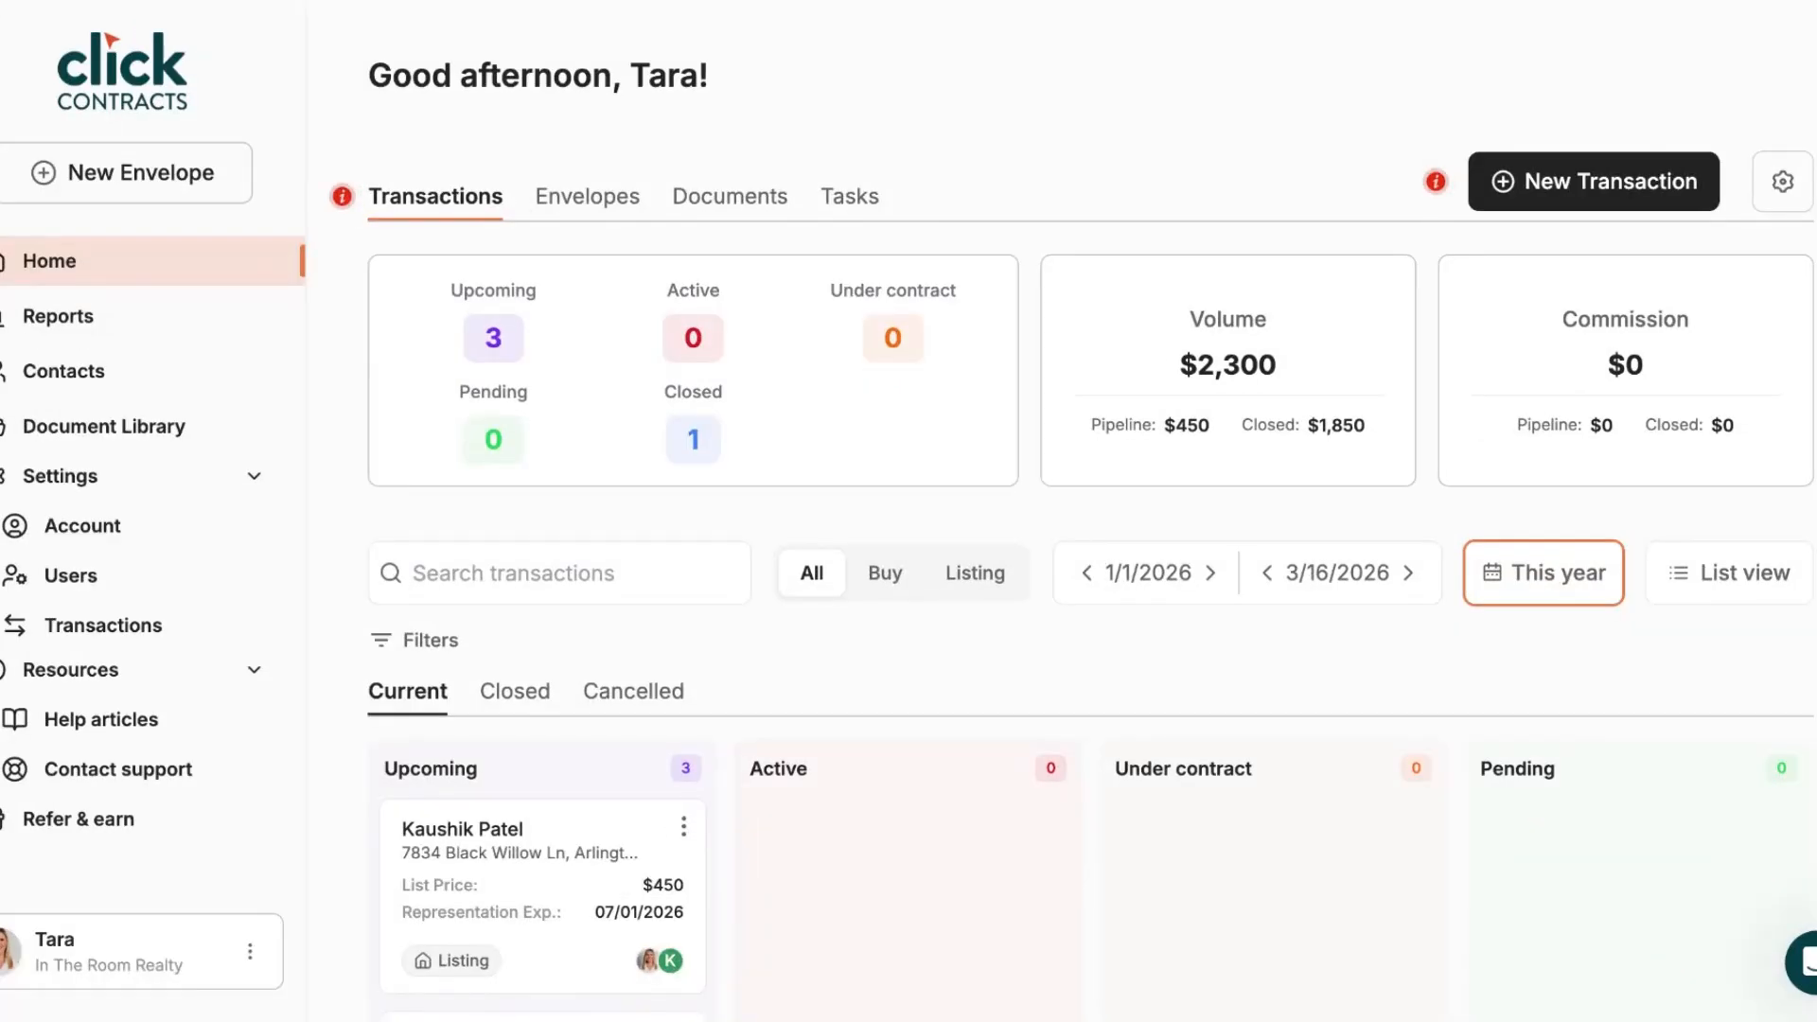
Open the Test Buyer card and view its Buyer Services Agreement (TX) envelope, waiting for others
{"action": "scroll", "coordinate": [1074, 530], "scroll_direction": "down", "scroll_amount": 2}
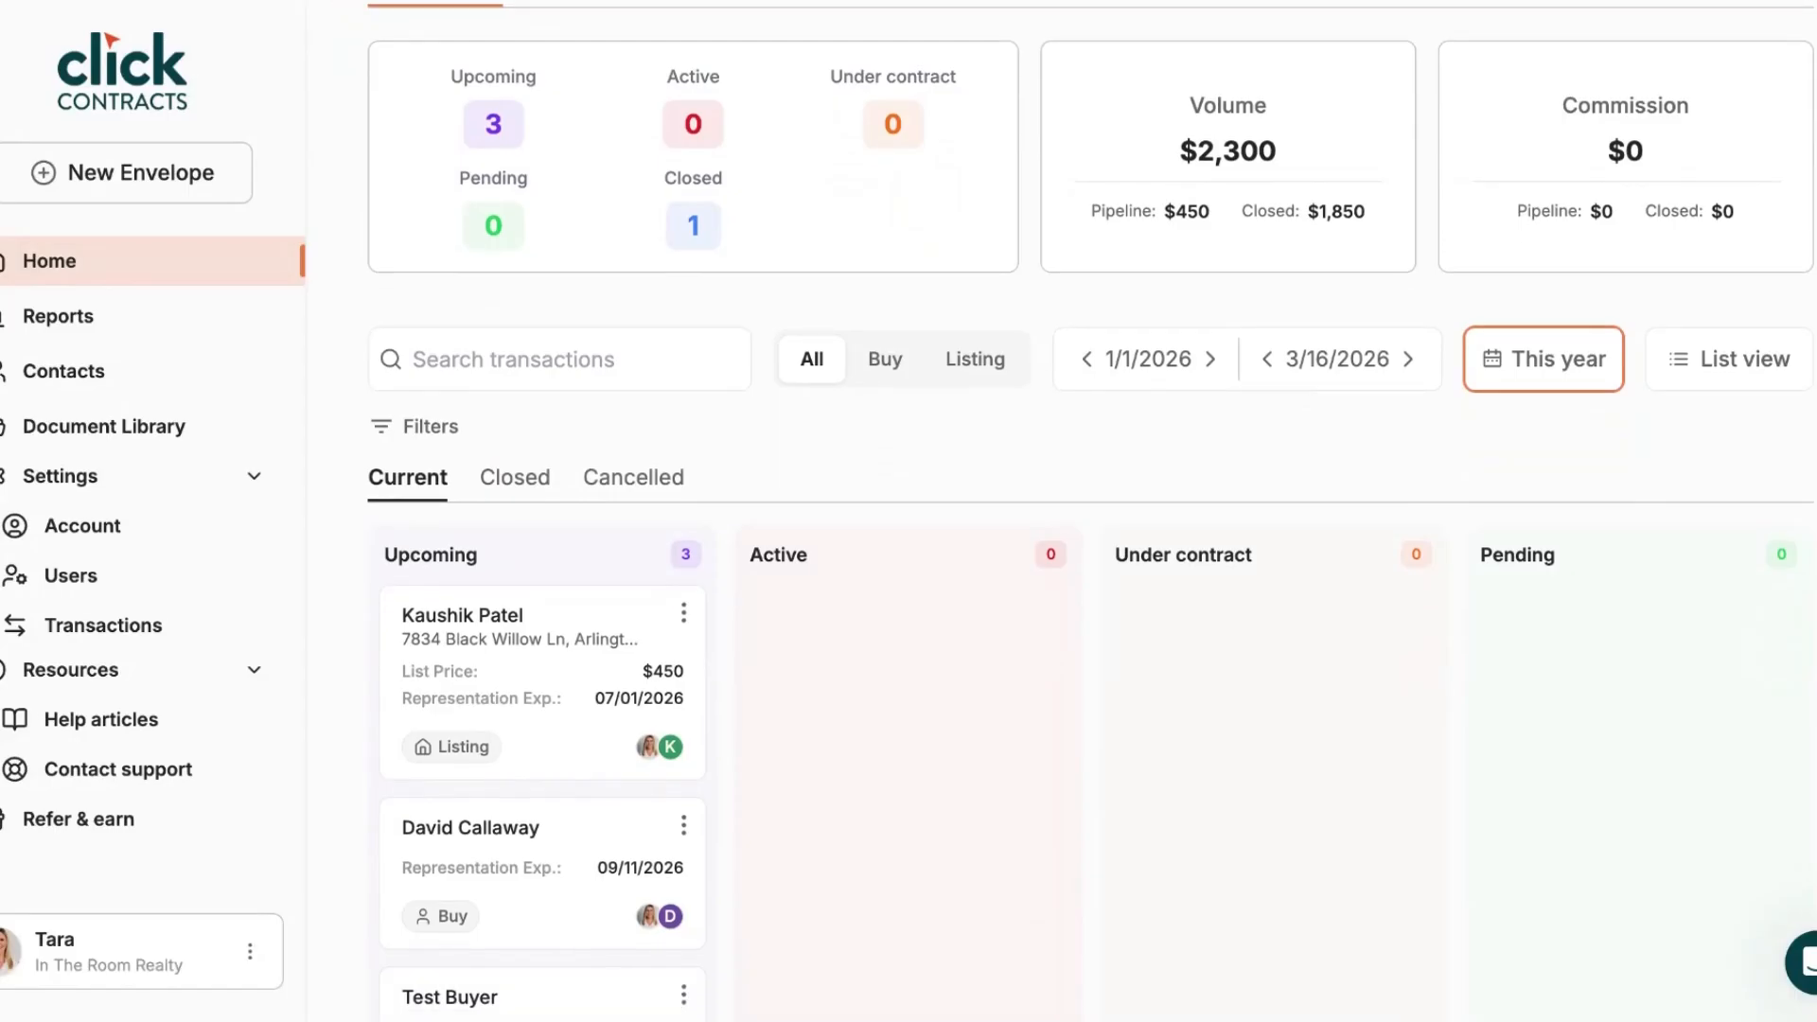
{"action": "scroll", "coordinate": [1089, 531], "scroll_direction": "down", "scroll_amount": 4}
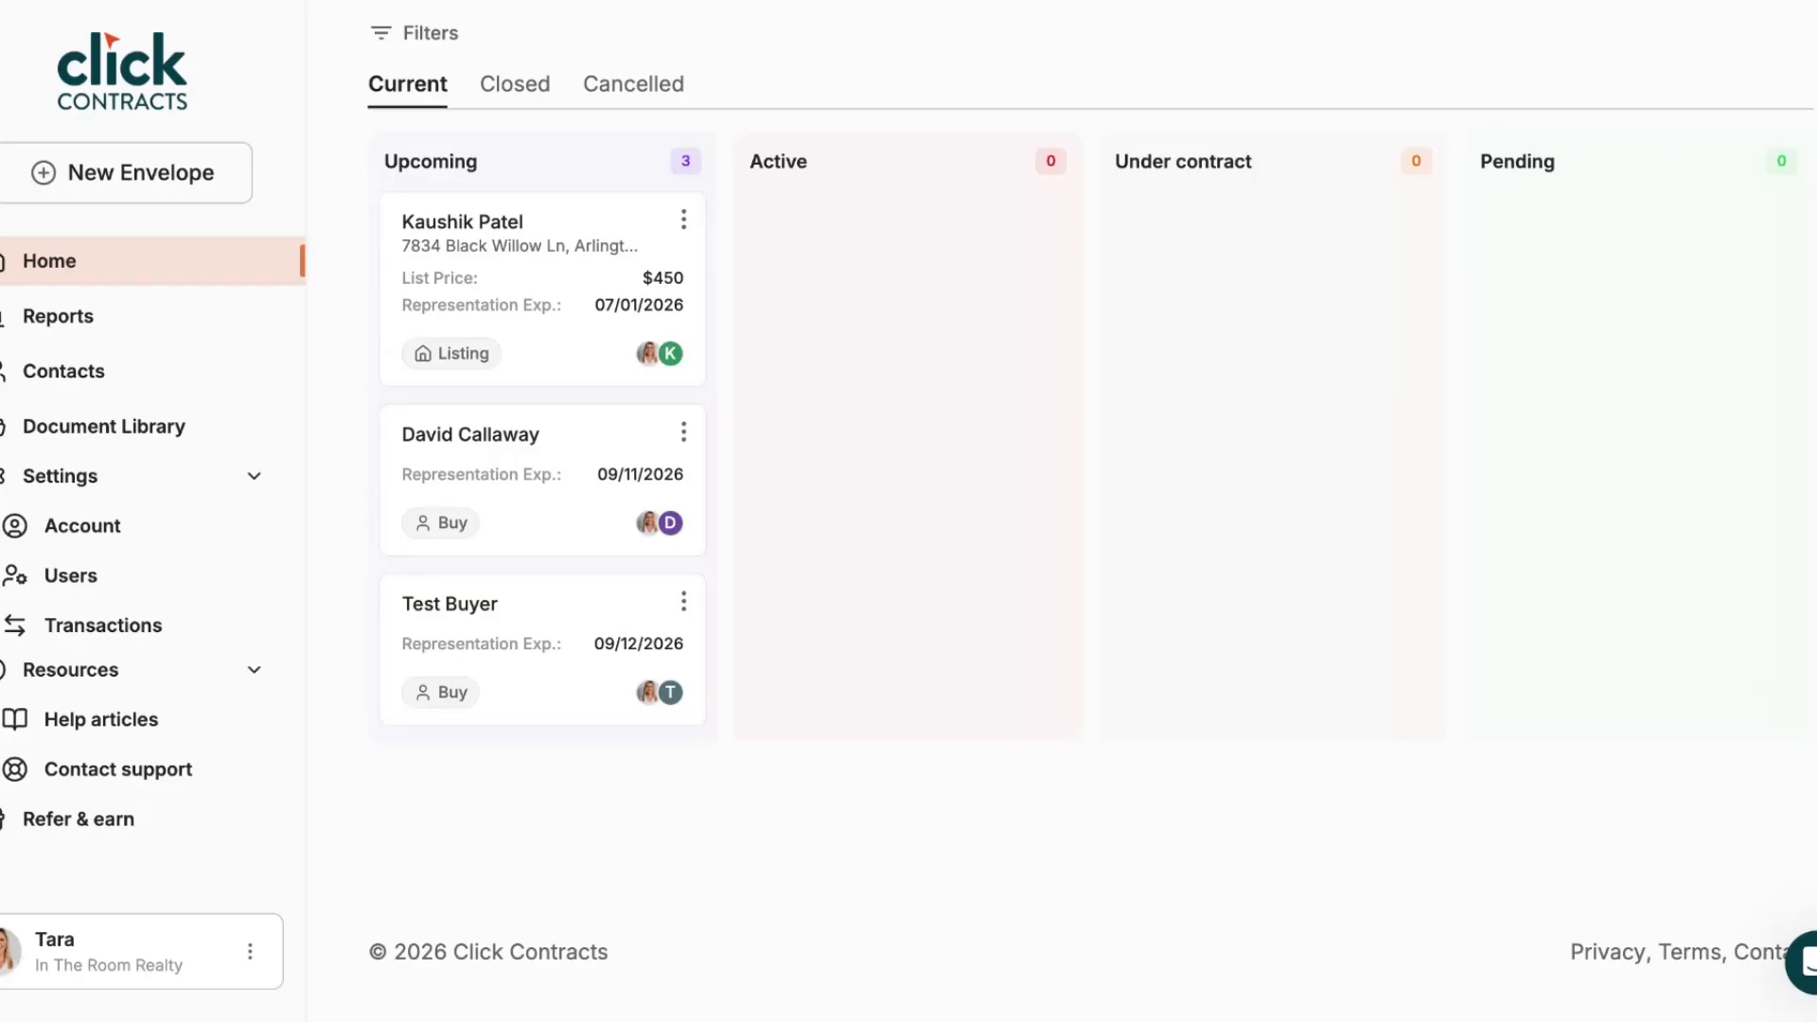
{"action": "left_click", "coordinate": [449, 604]}
{"action": "left_click", "coordinate": [581, 362]}
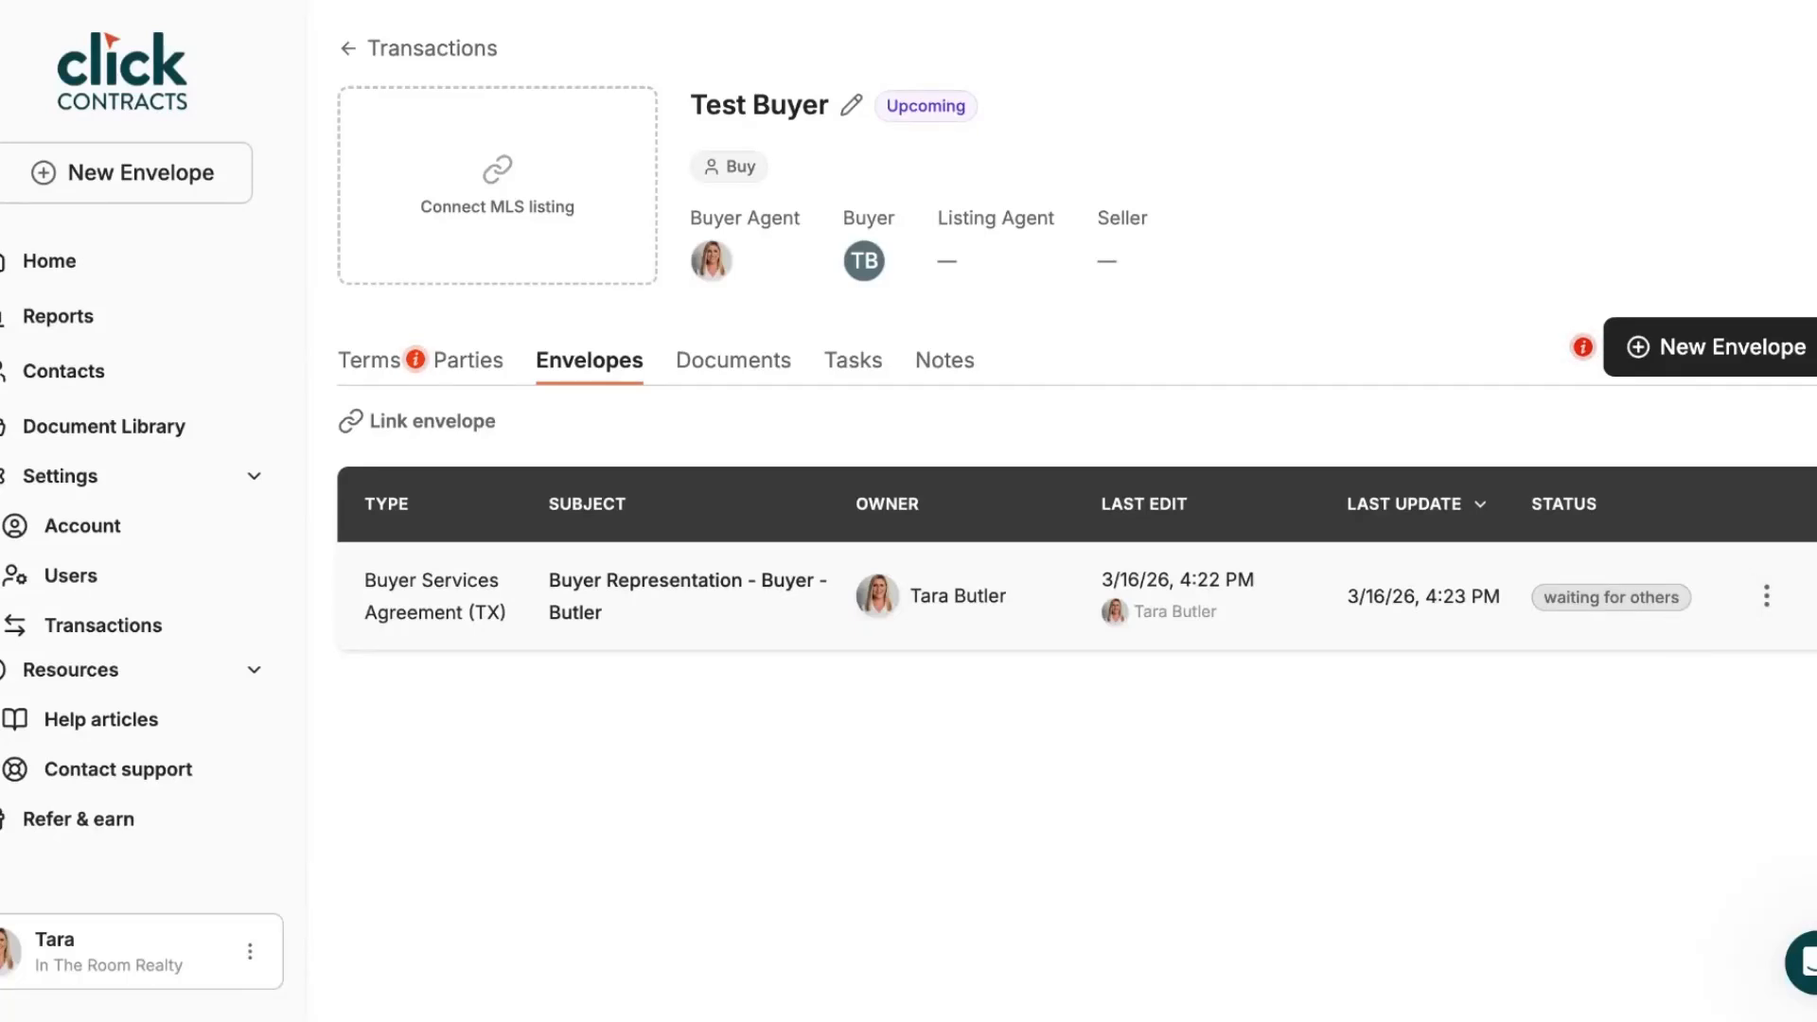
Review the Buyer Services Agreement envelope details, agent signed and buyer delivered, then close them
{"action": "left_click", "coordinate": [1766, 596]}
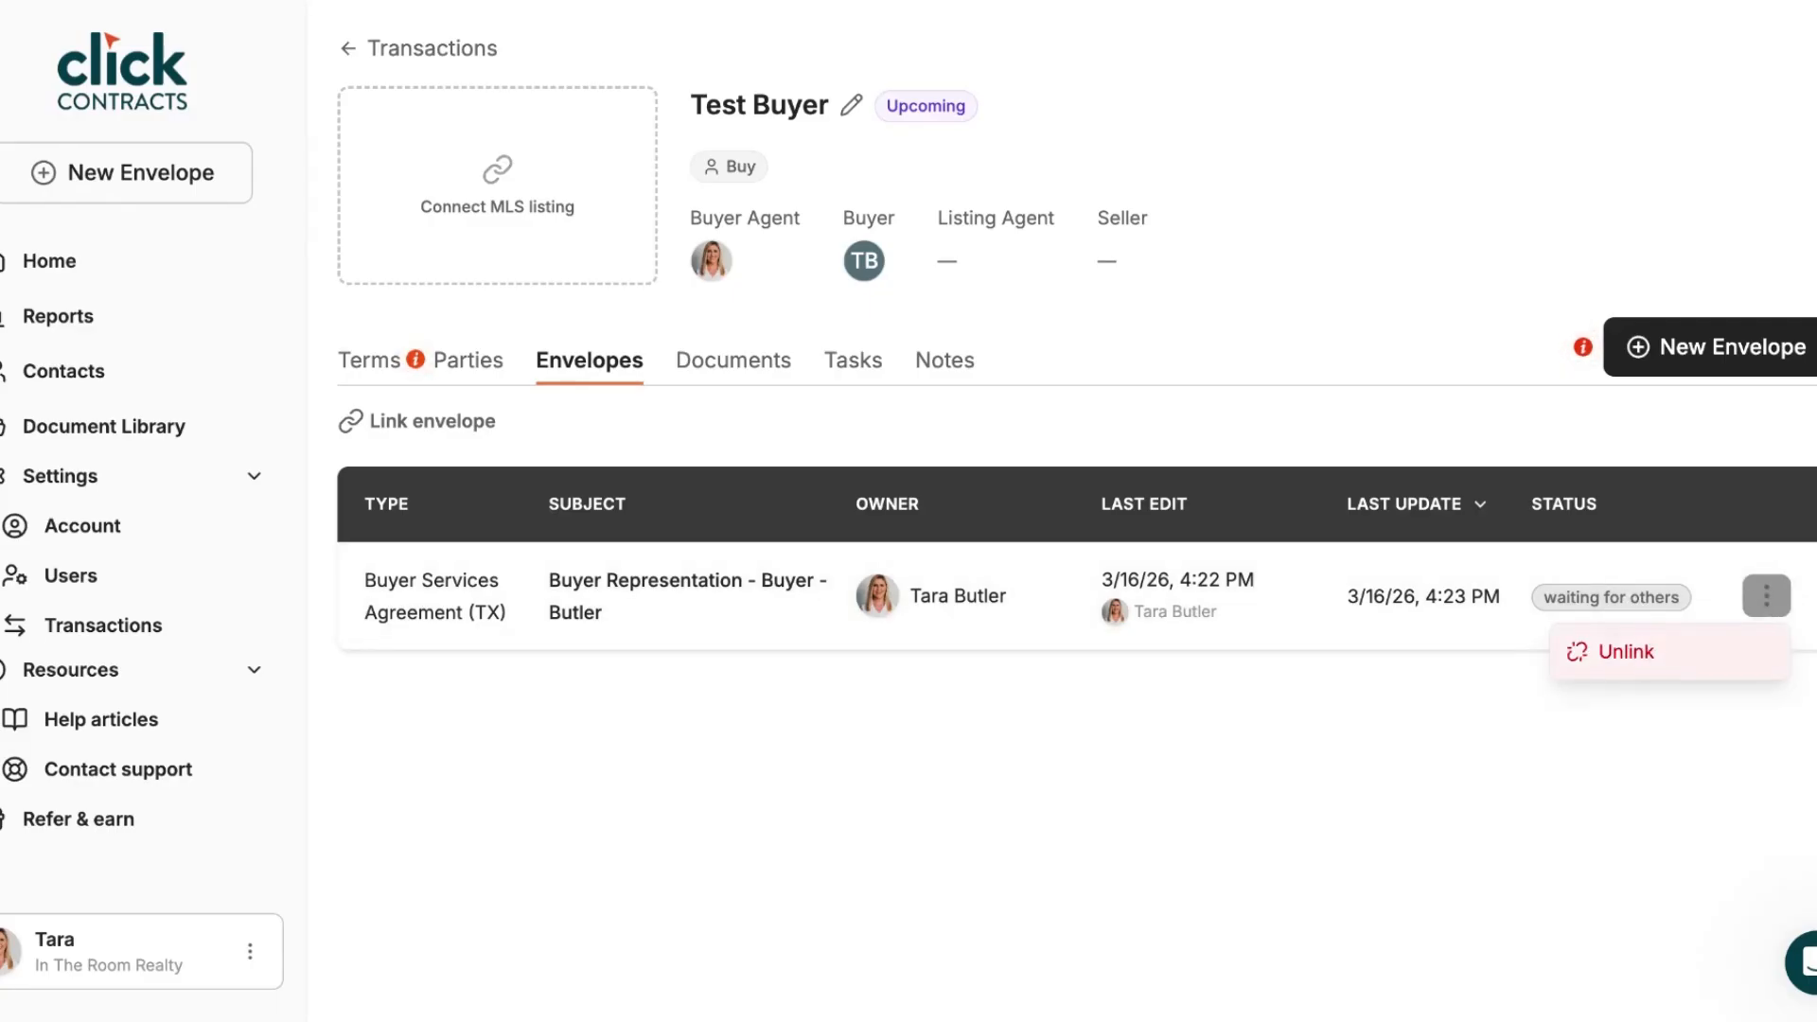
{"action": "left_click", "coordinate": [1515, 674]}
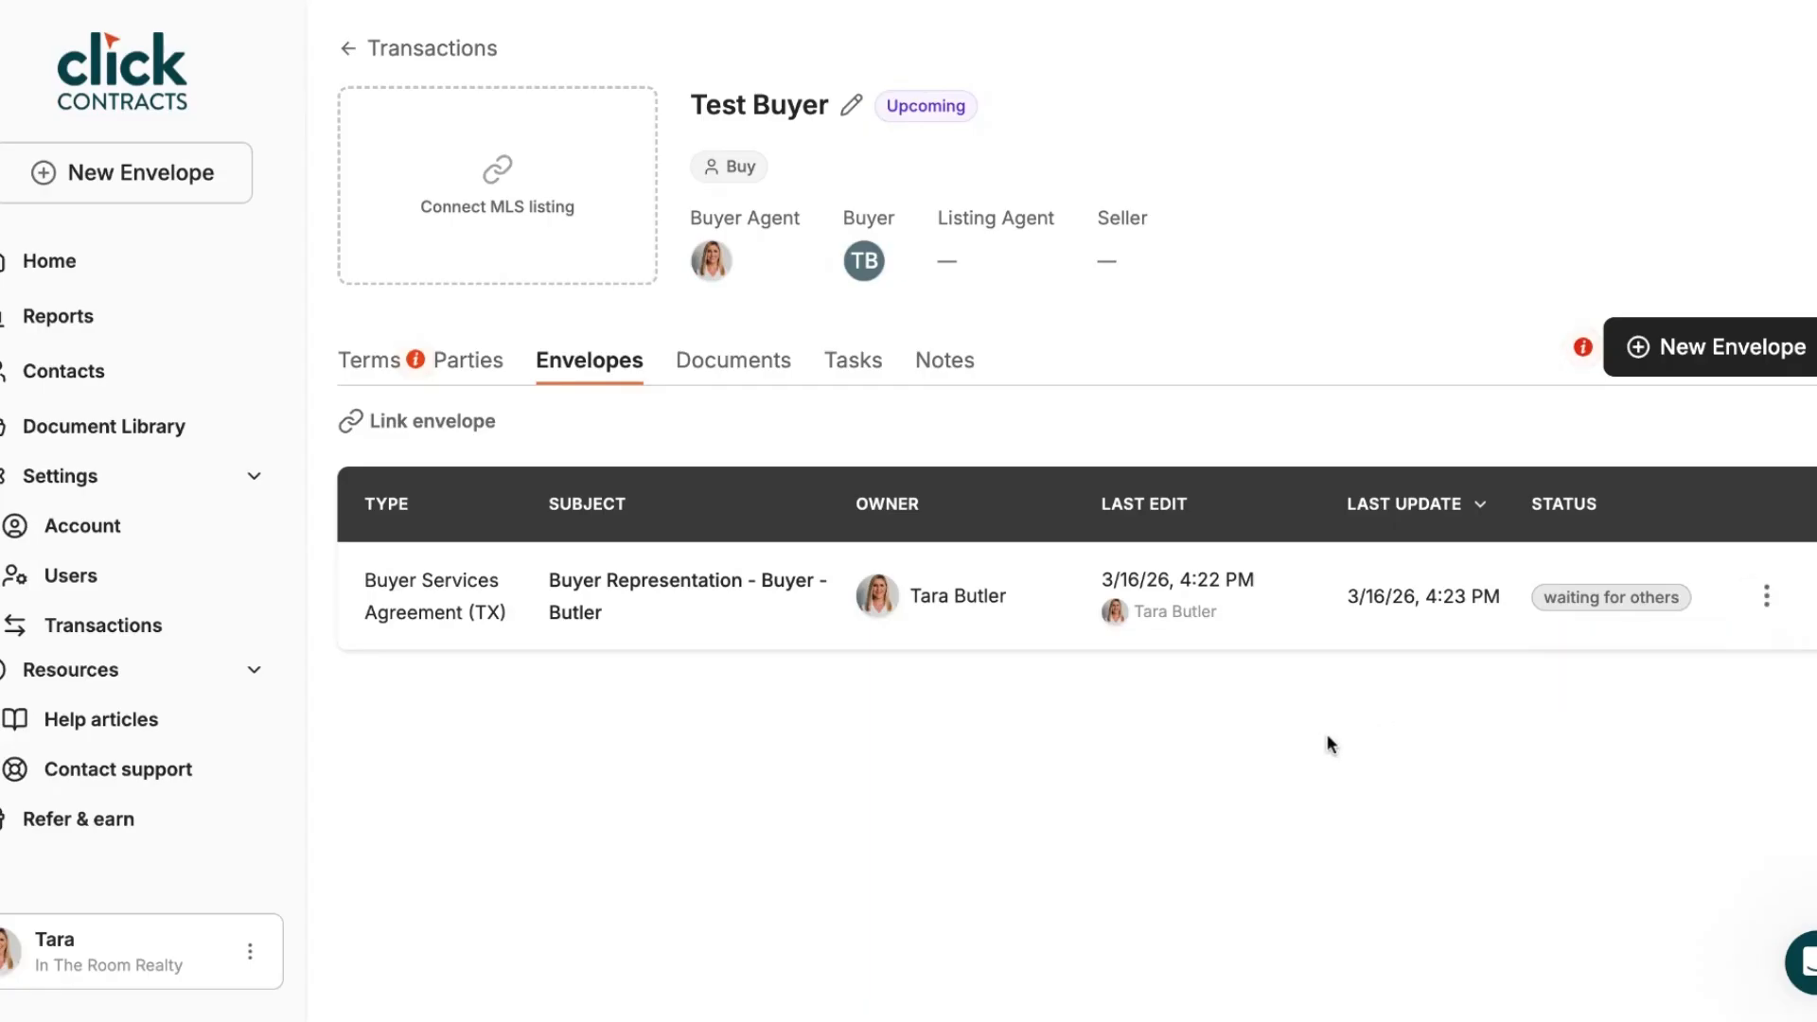
{"action": "left_click", "coordinate": [598, 606]}
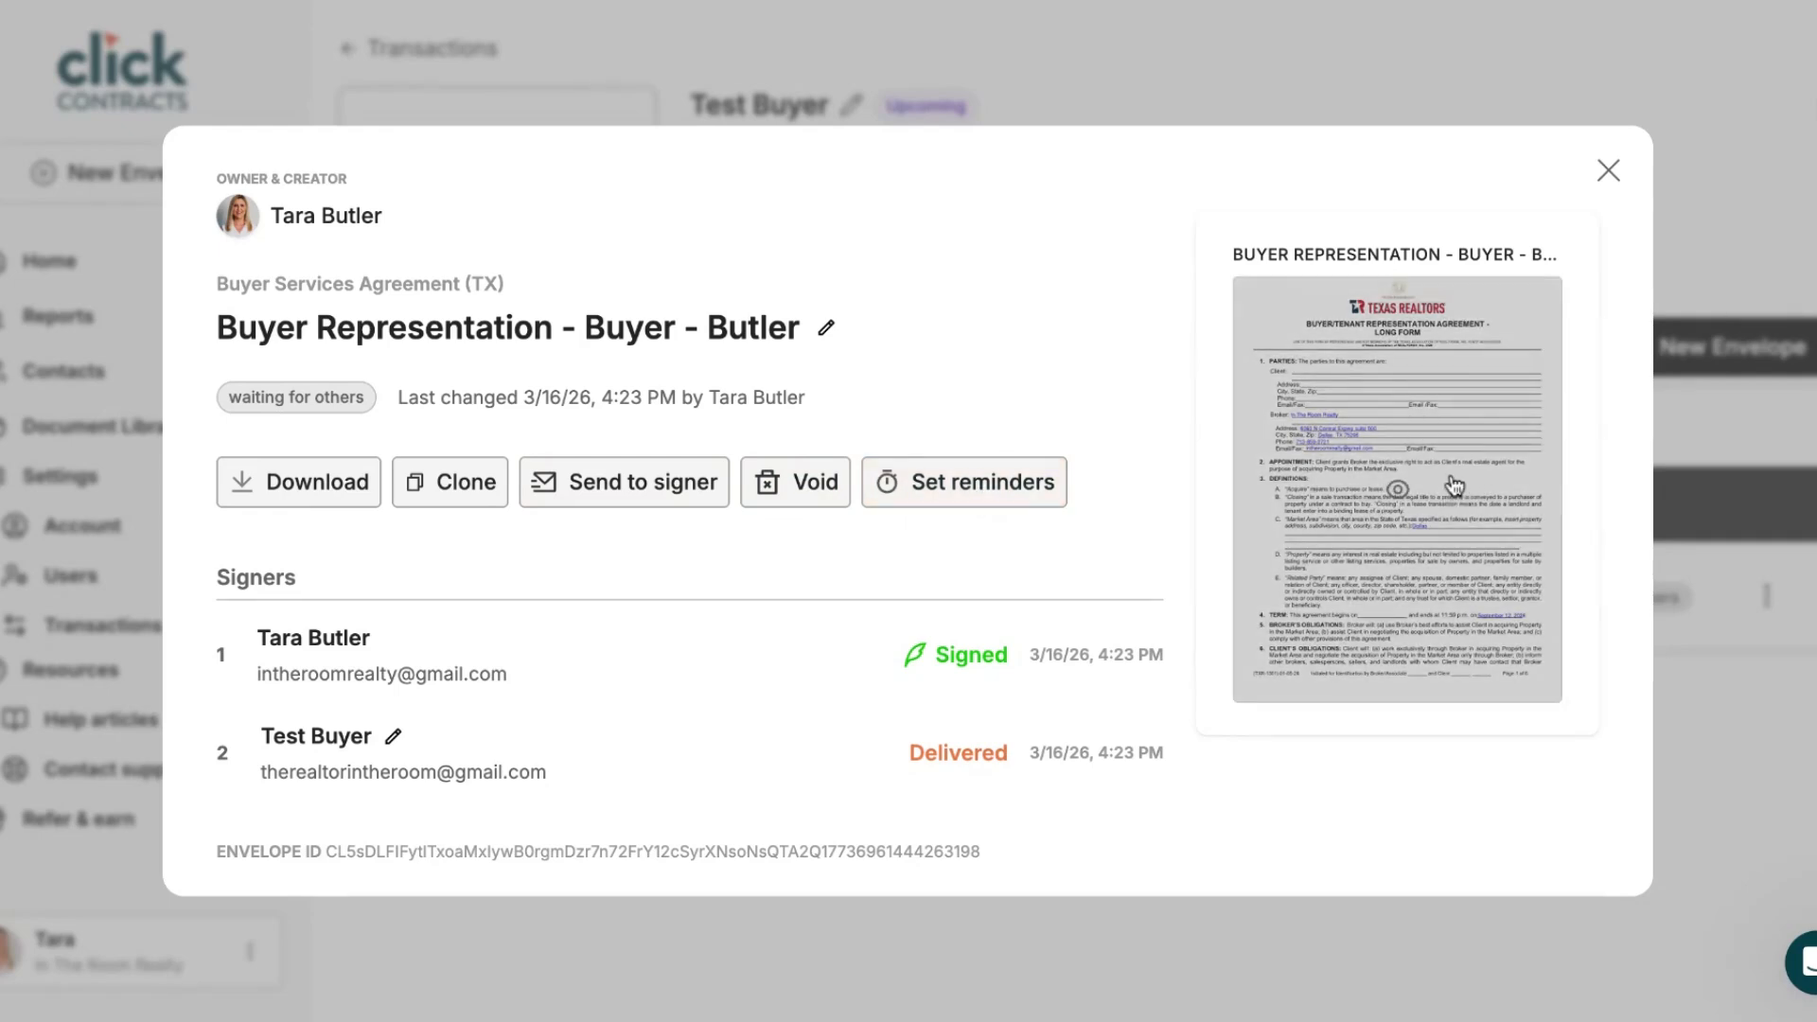
{"action": "left_click", "coordinate": [1609, 170]}
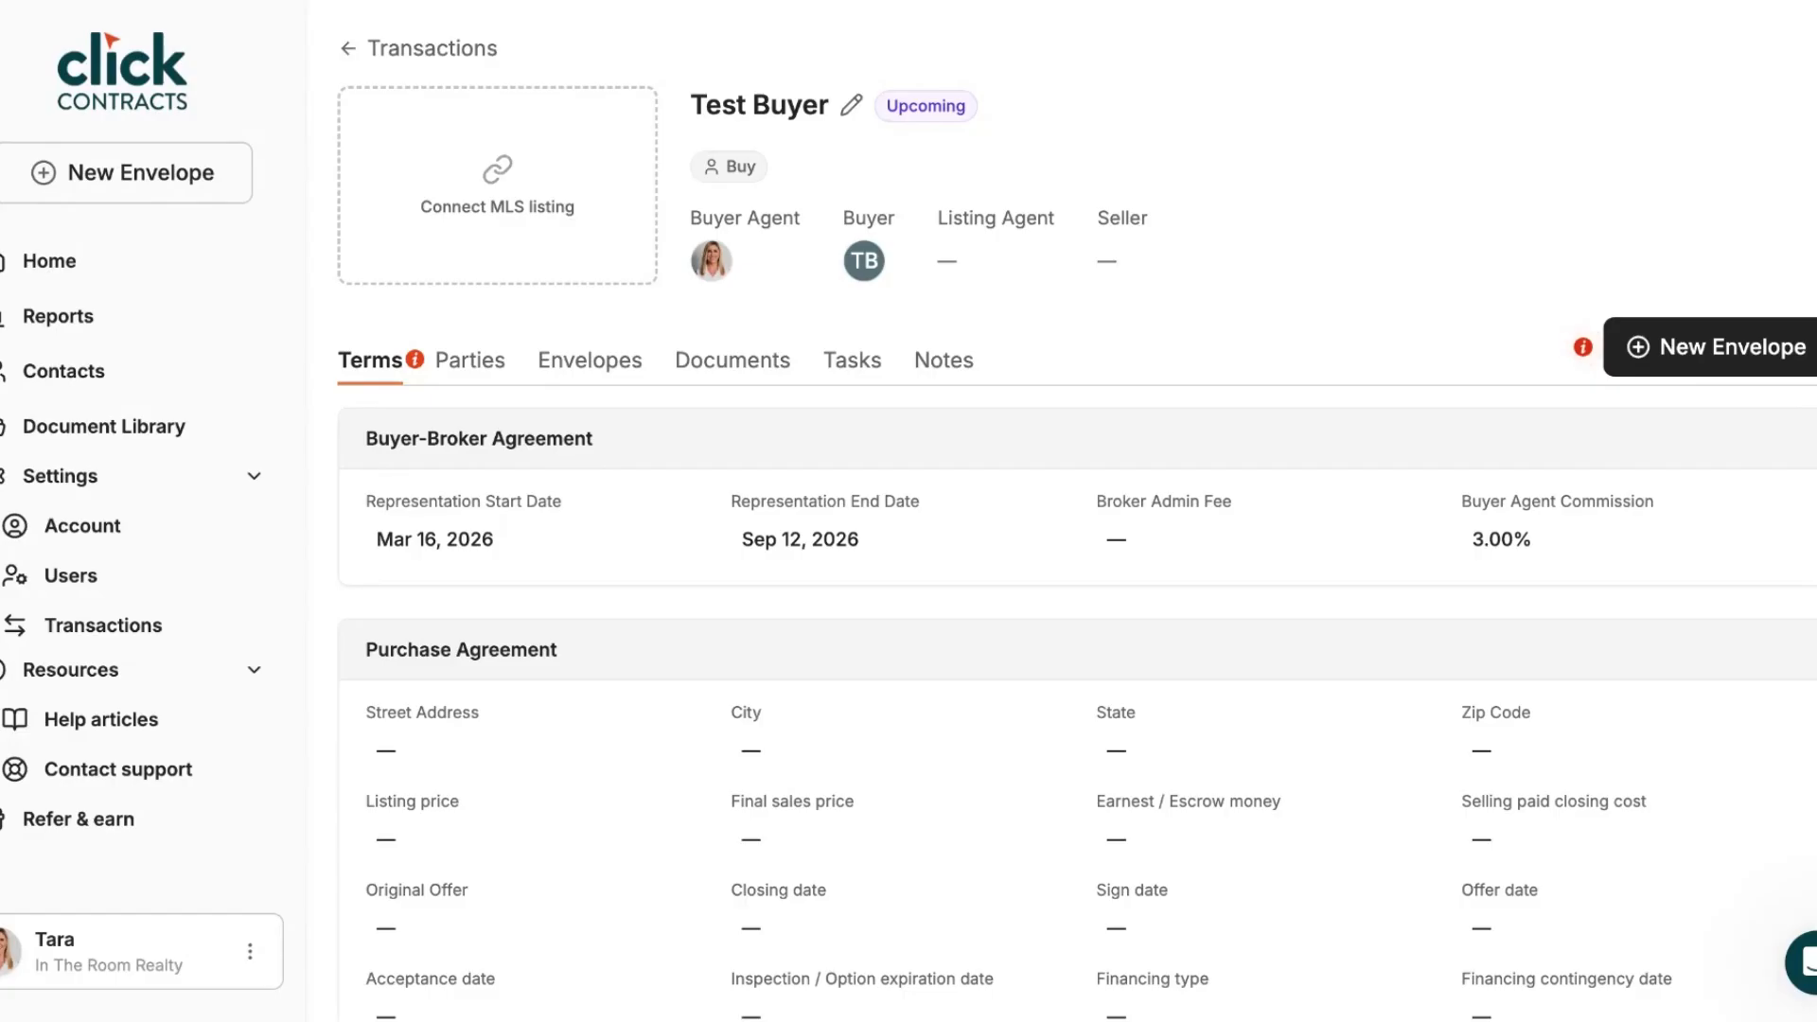